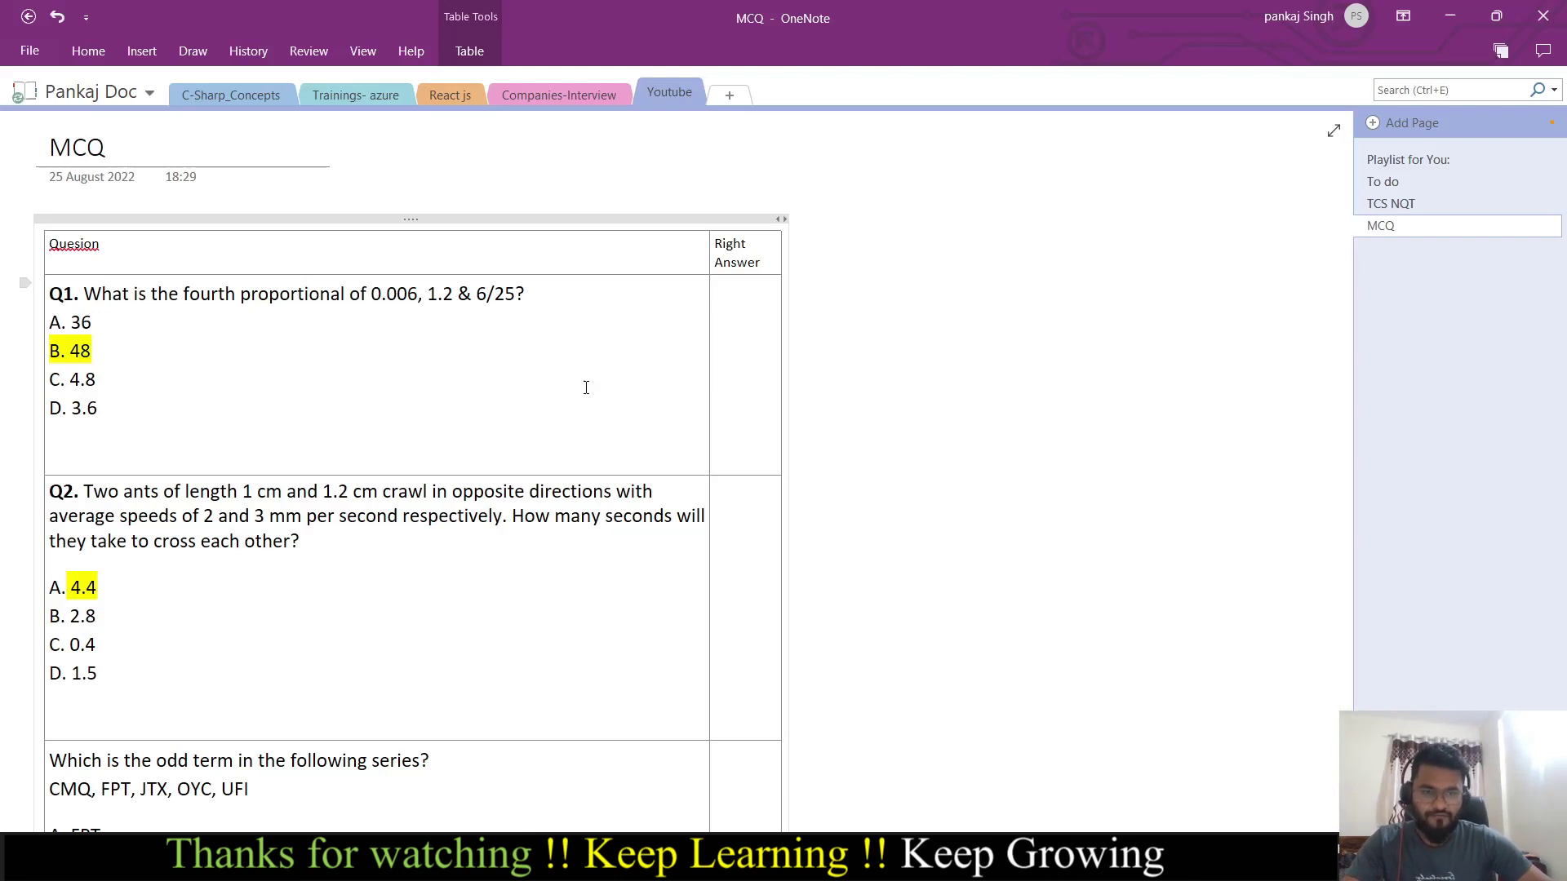
Launch the Office app from Start search and maximize its window
key(super)
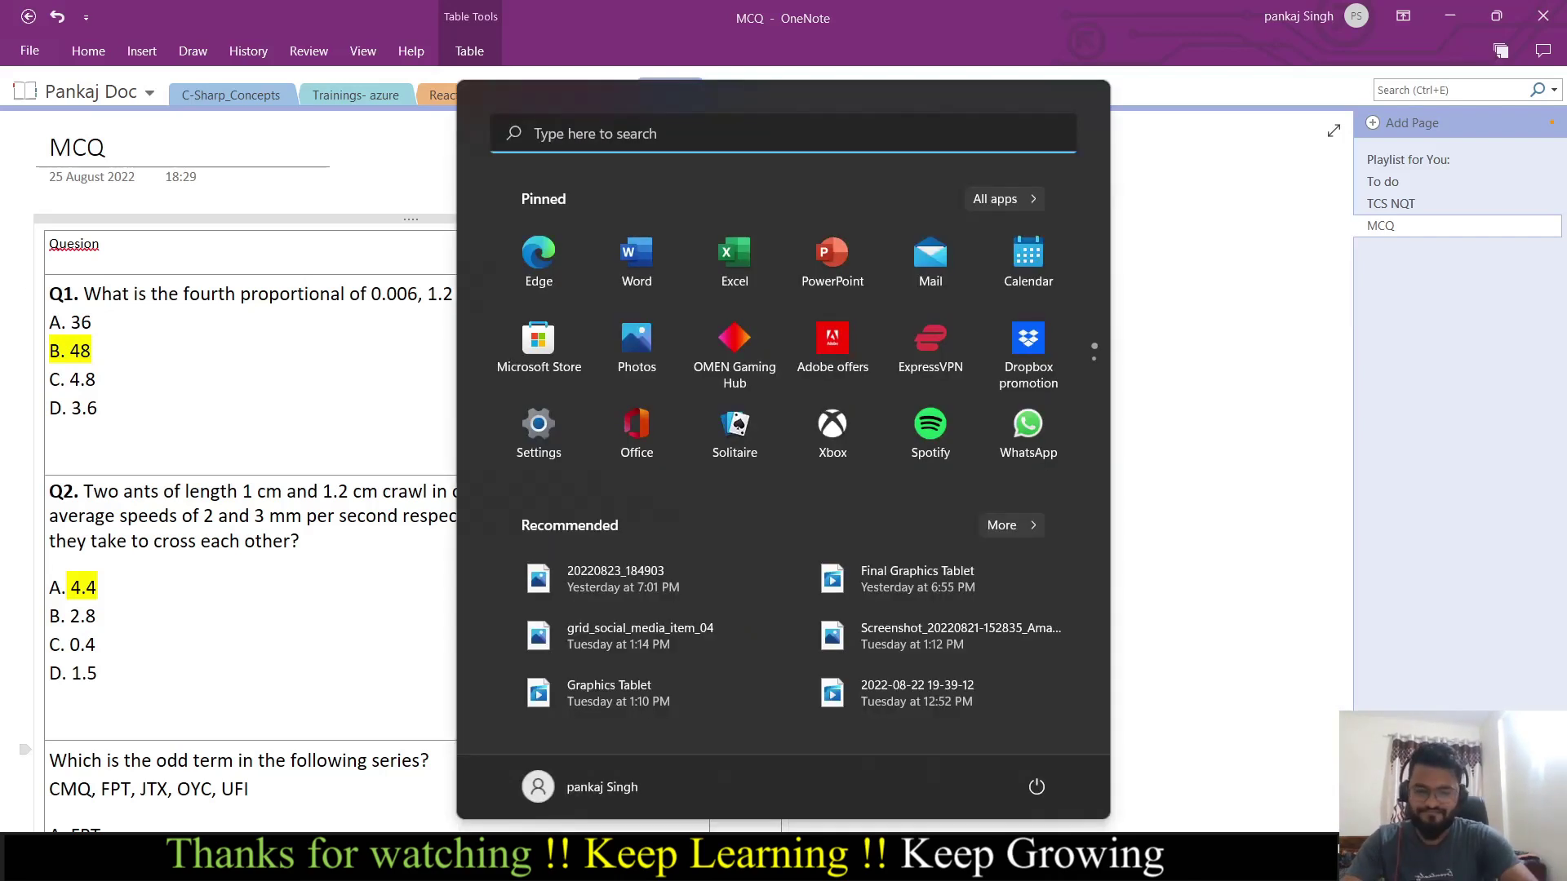
text(office)
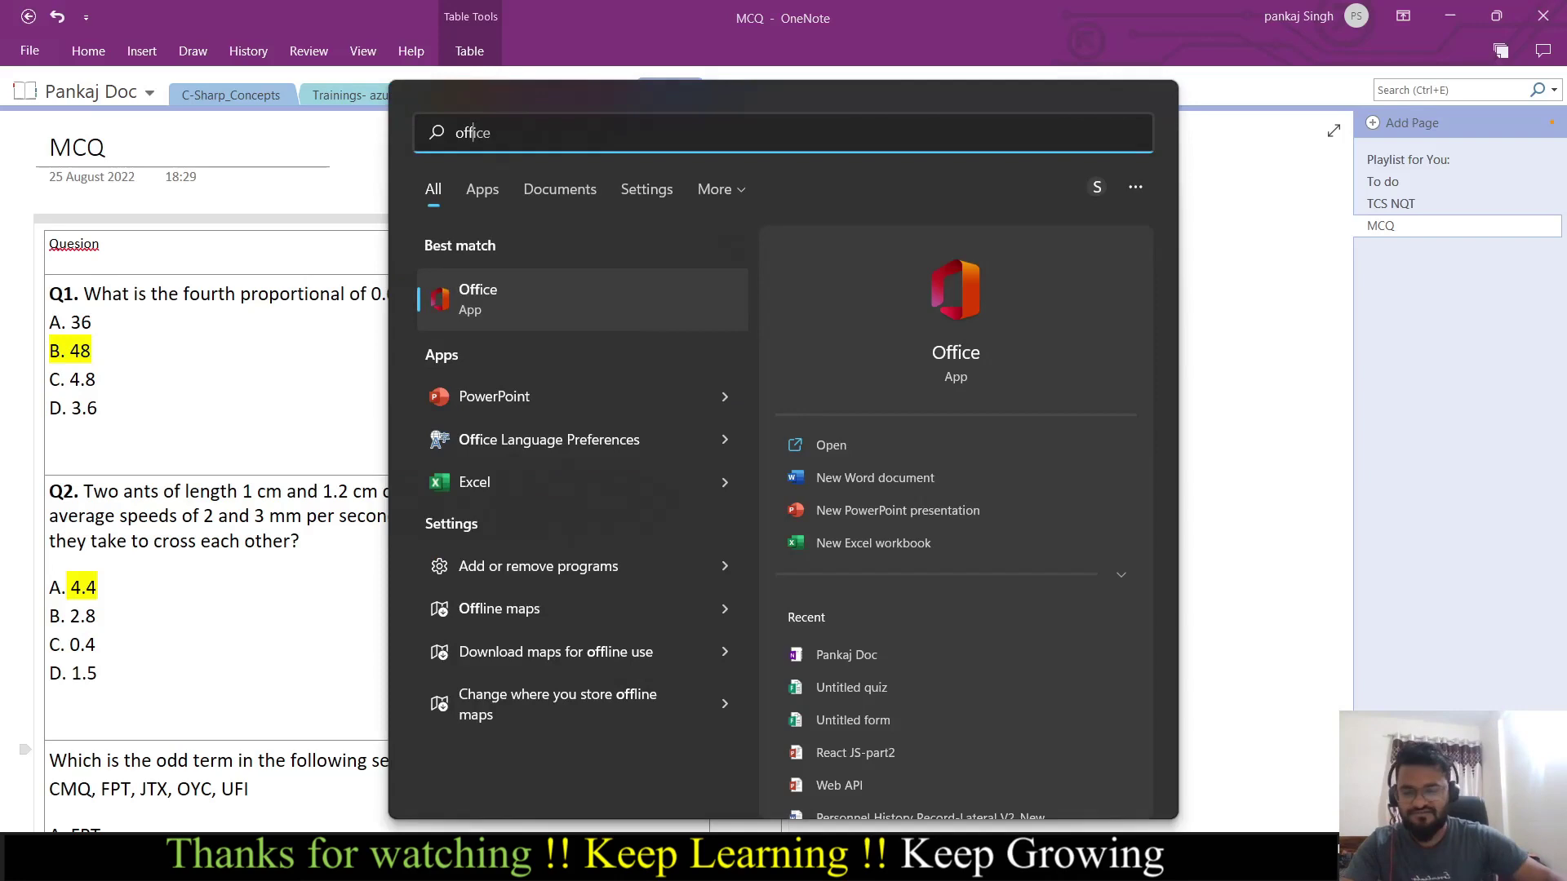
key(Return)
click(1314, 142)
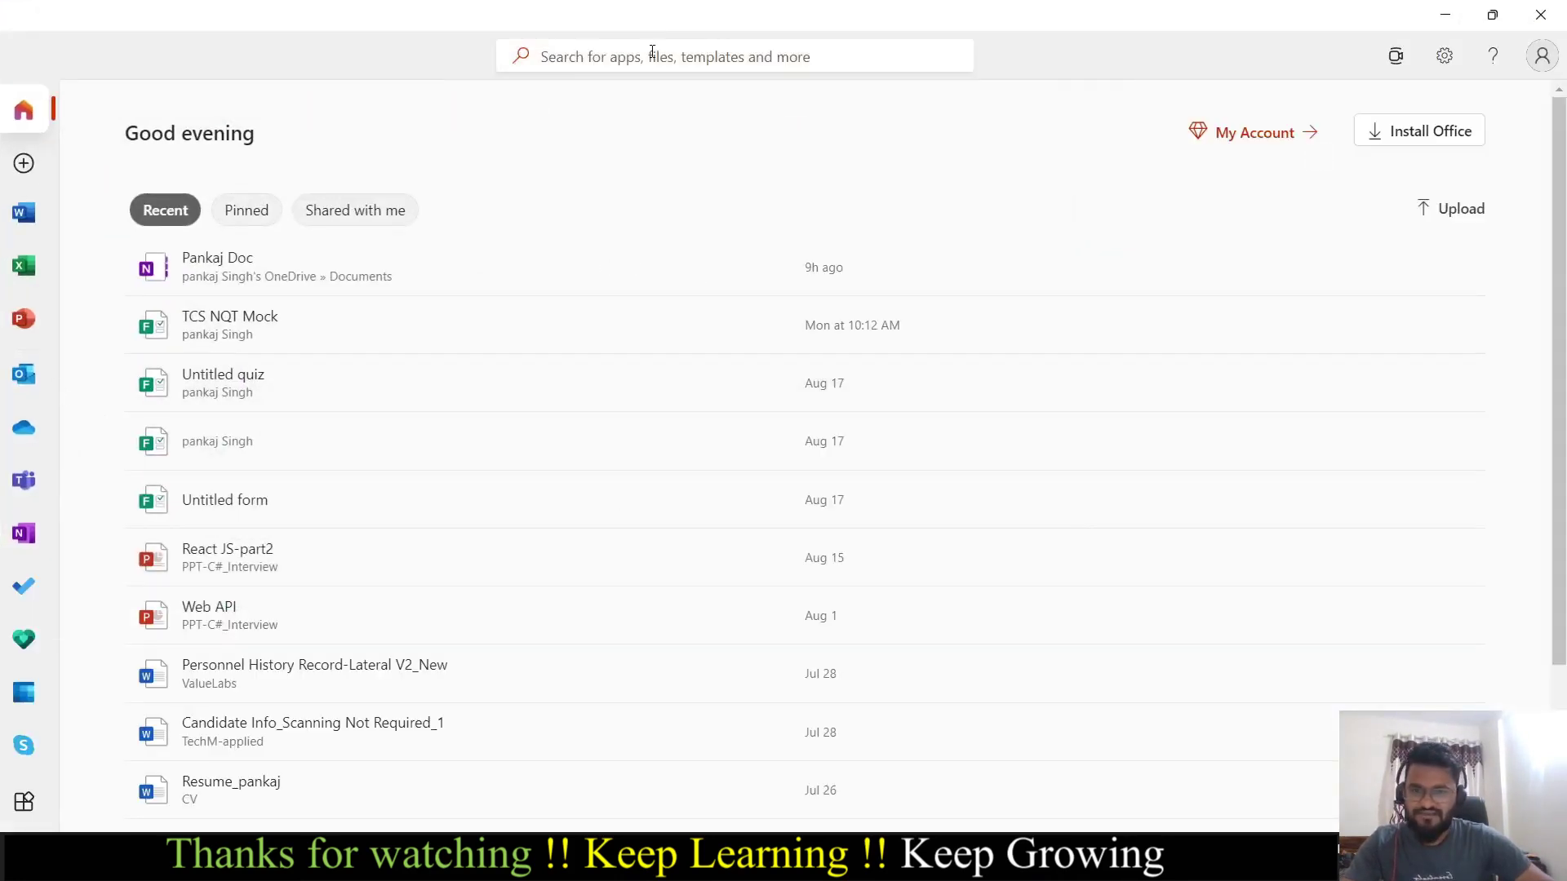
Open the Forms app from Office search, dismiss the tour tip, and start a New Quiz
click(620, 68)
text(form)
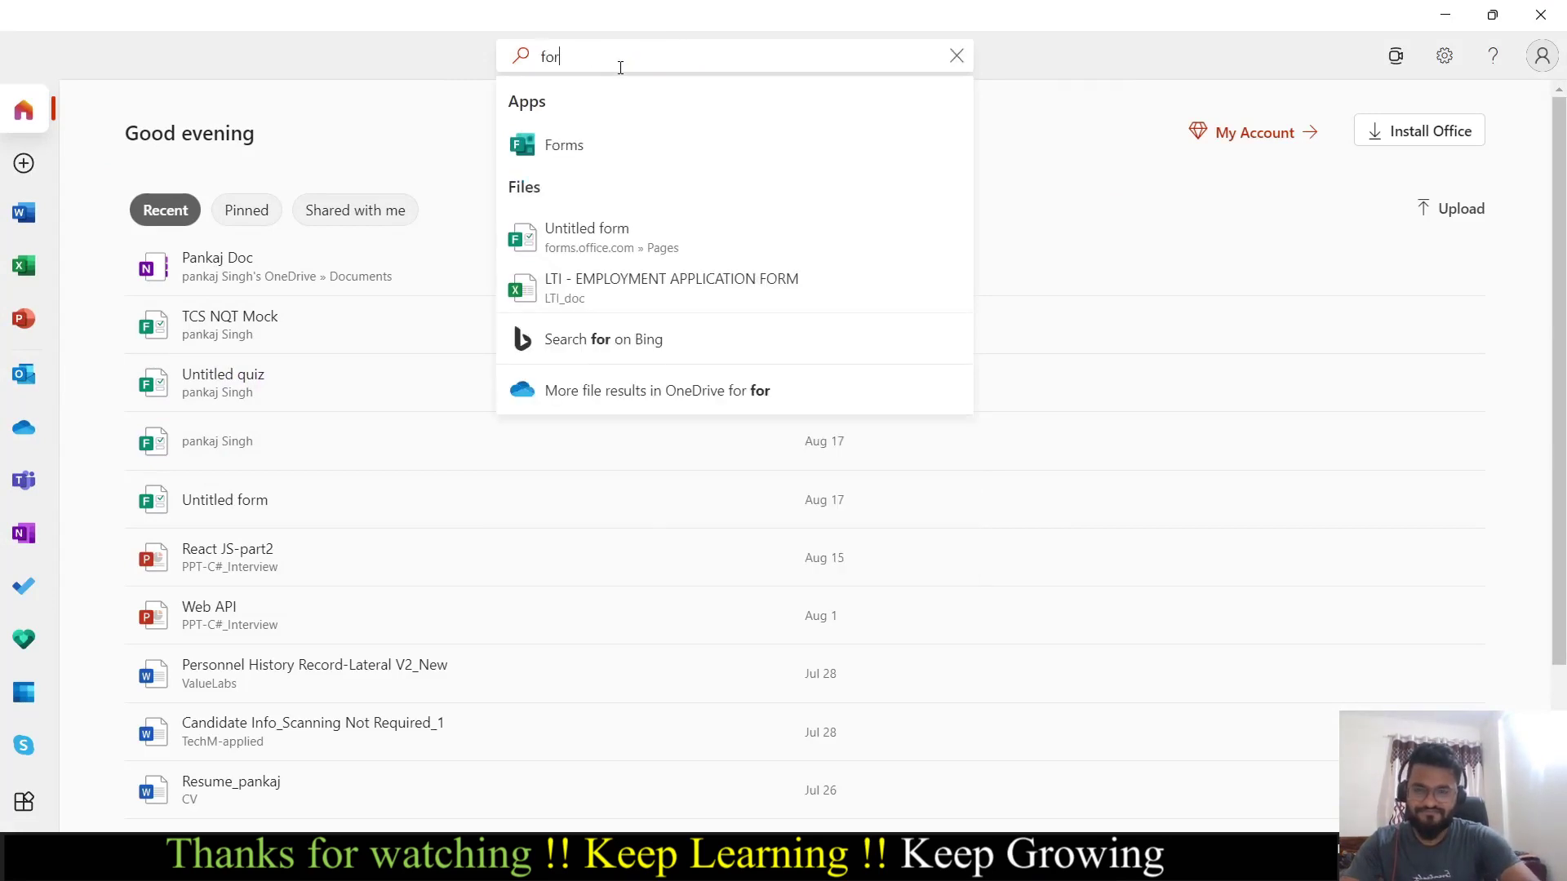
click(586, 143)
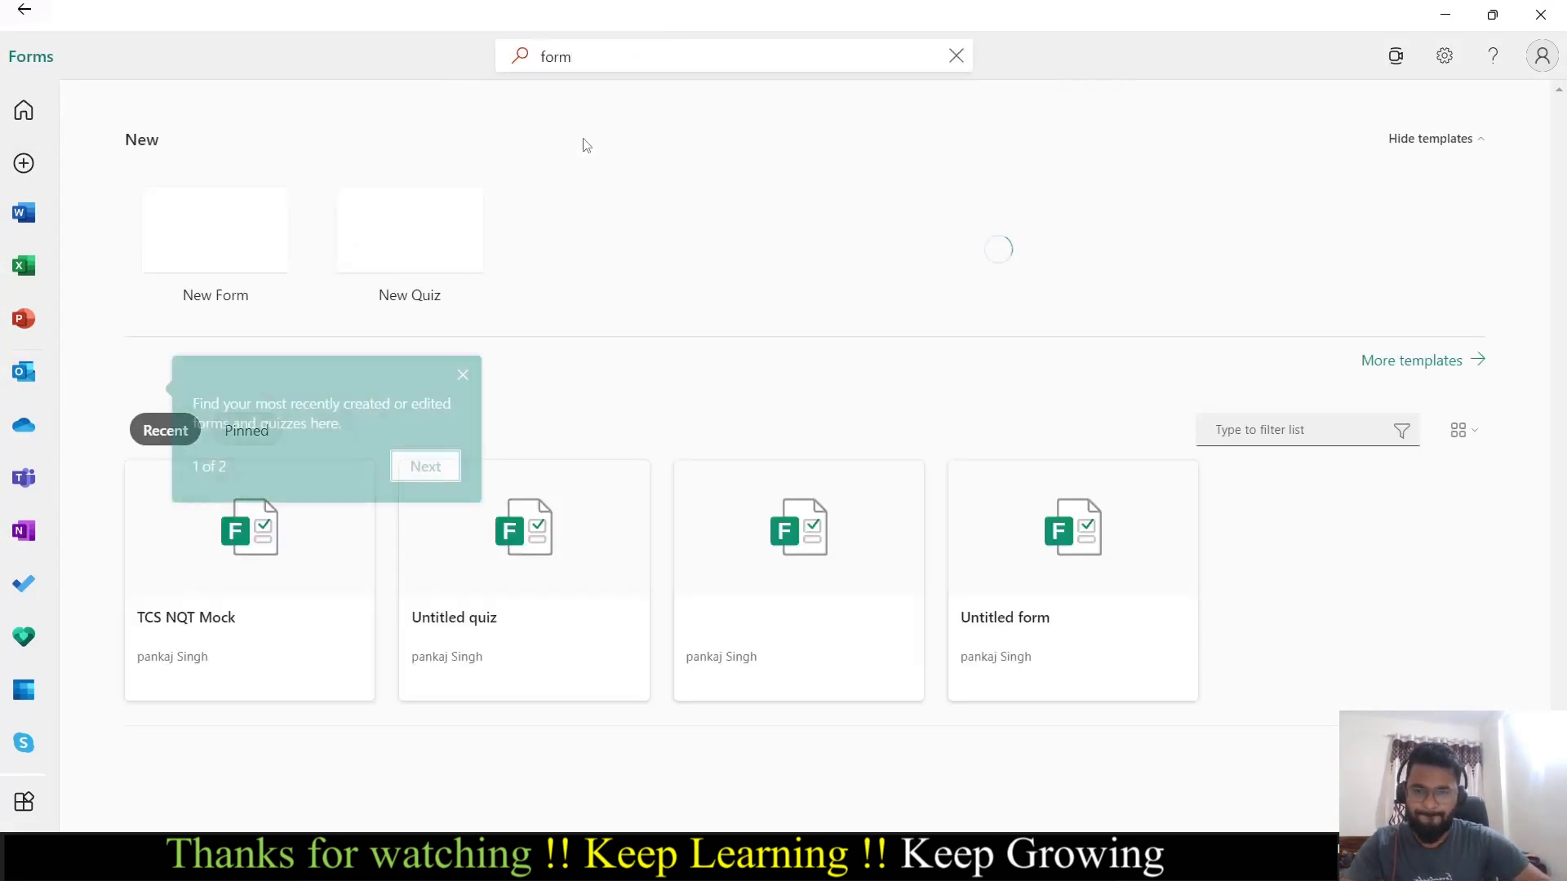
click(463, 376)
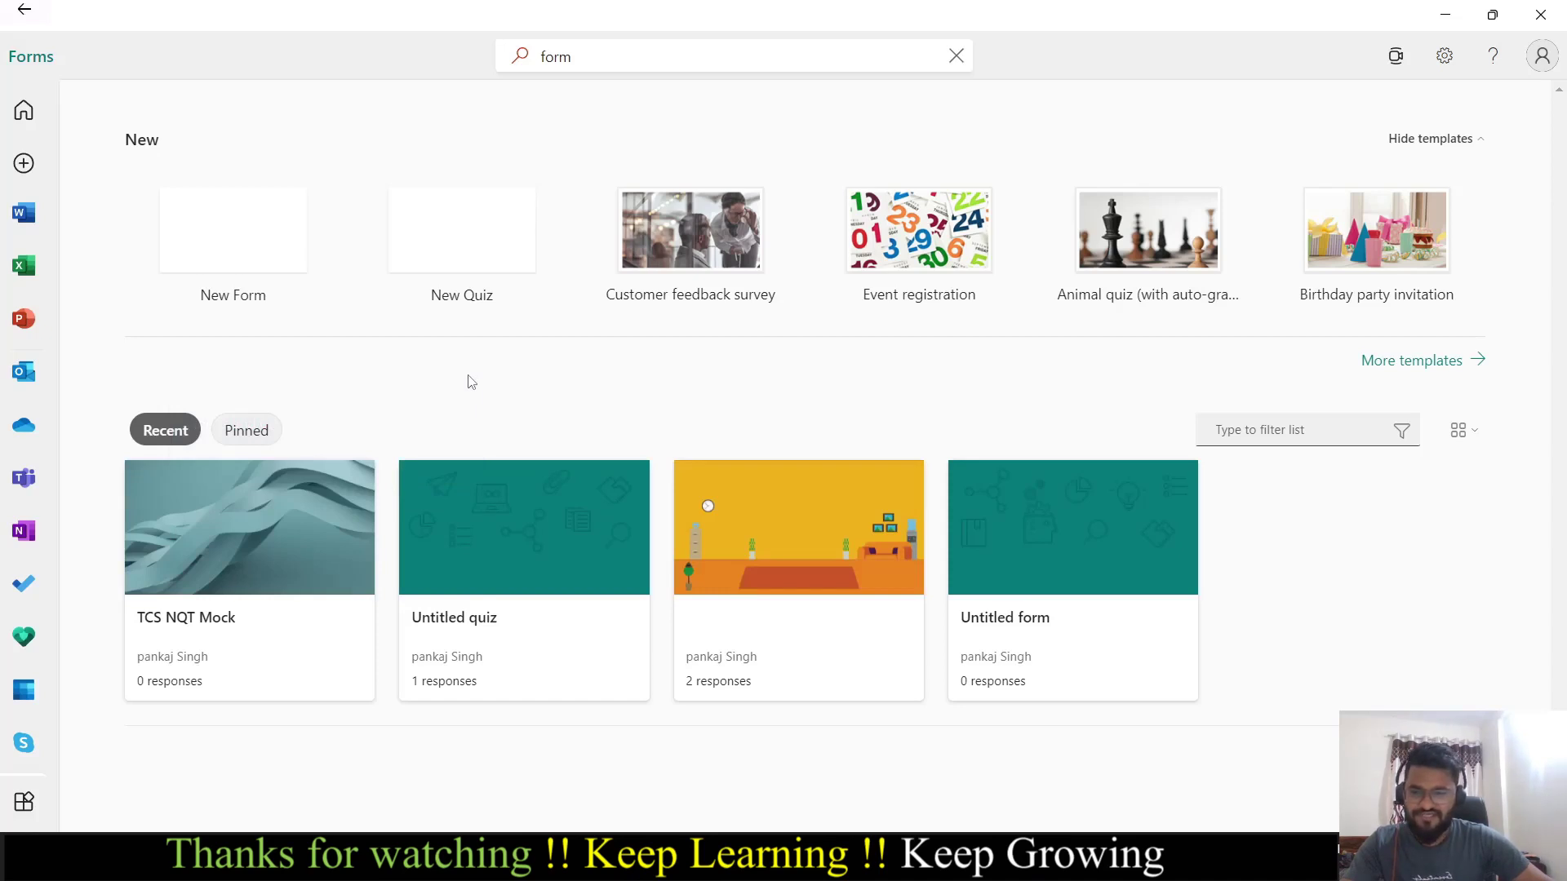
click(480, 224)
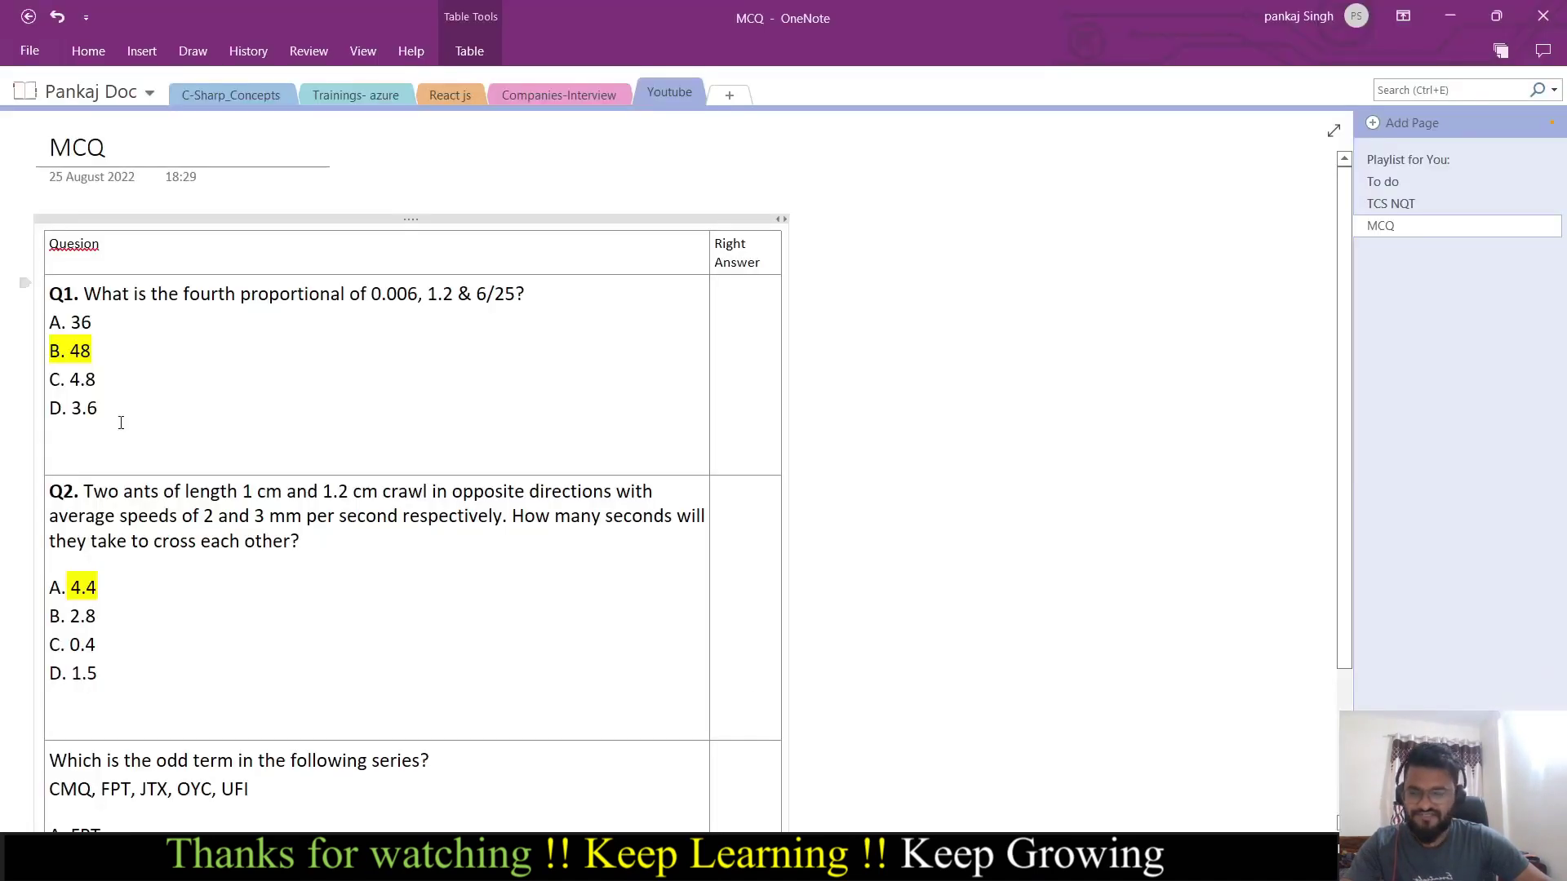
Scroll through the MCQ questions in OneNote while the new quiz loads
scroll(348, 359, down, 3)
scroll(403, 383, up, 3)
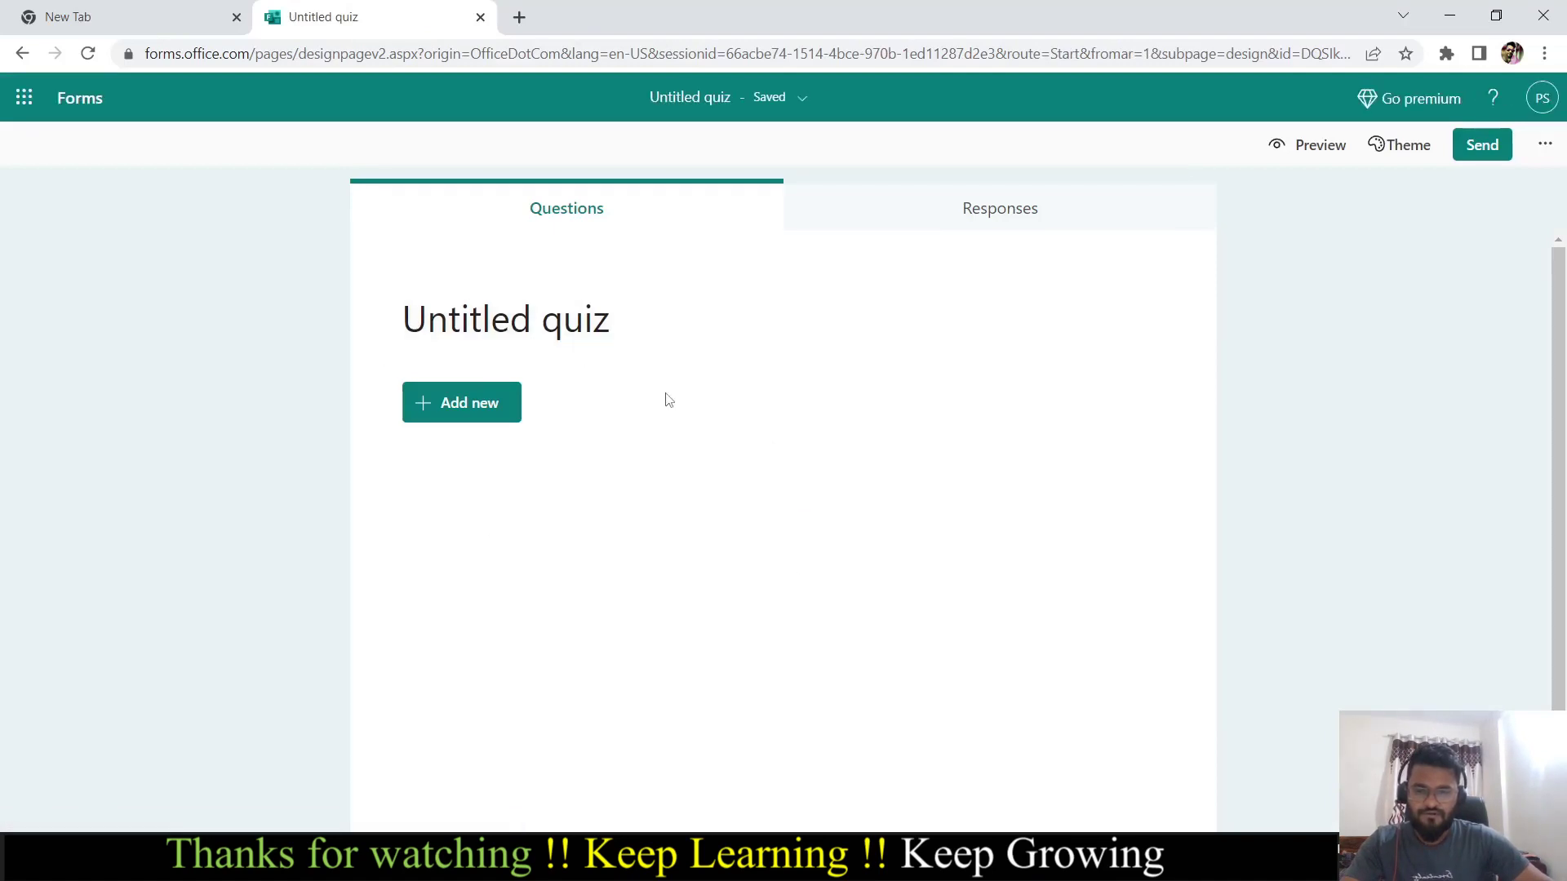
Title the quiz 'Demo Quiz' and show the question types available to add
click(621, 332)
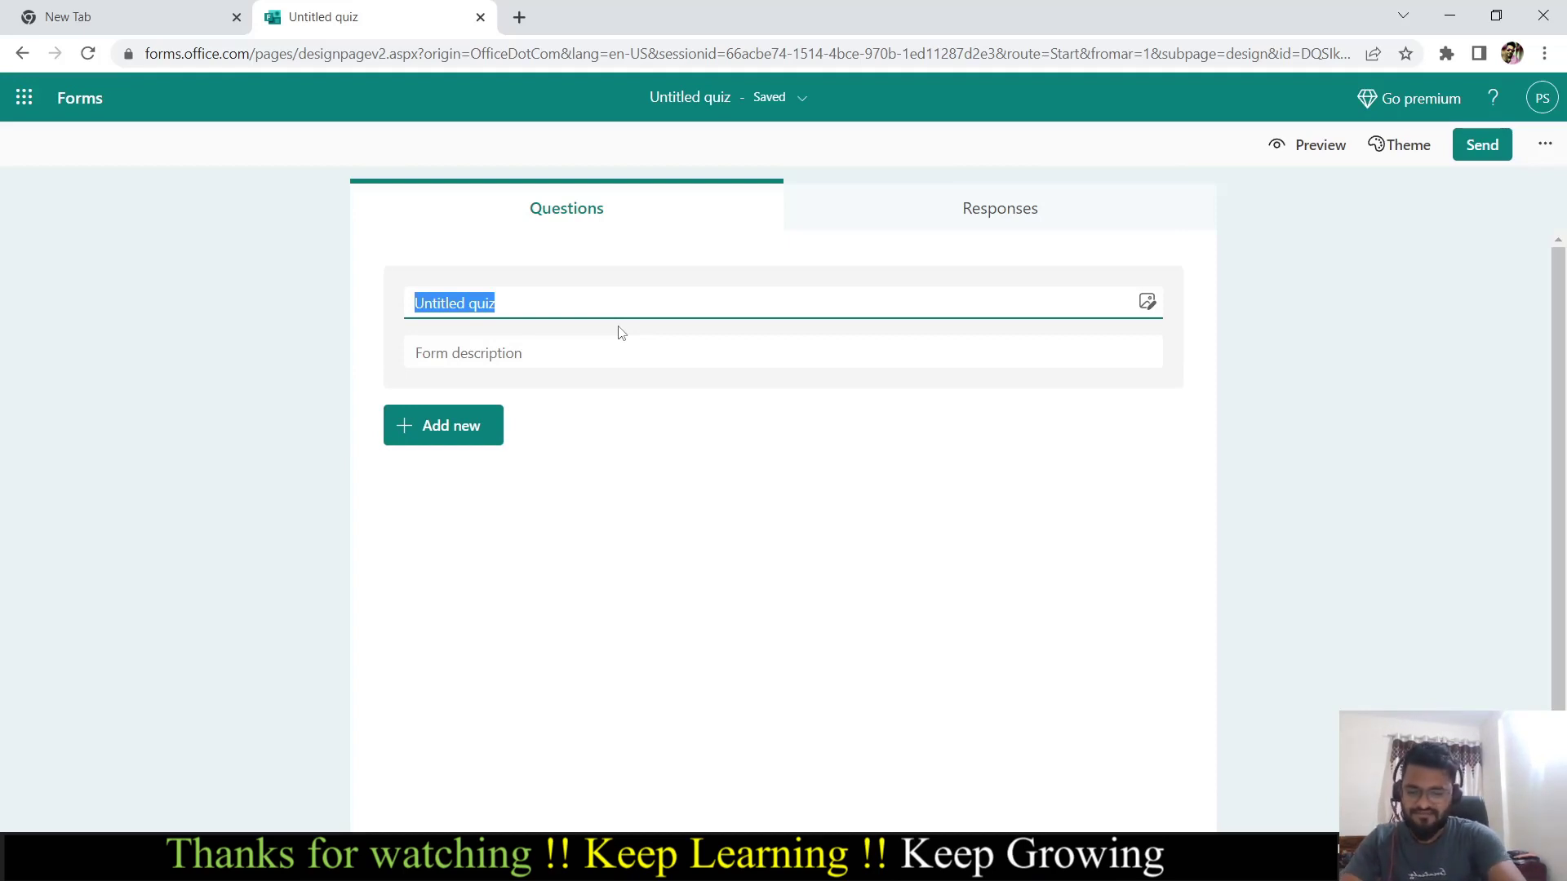
text(Demo Qu)
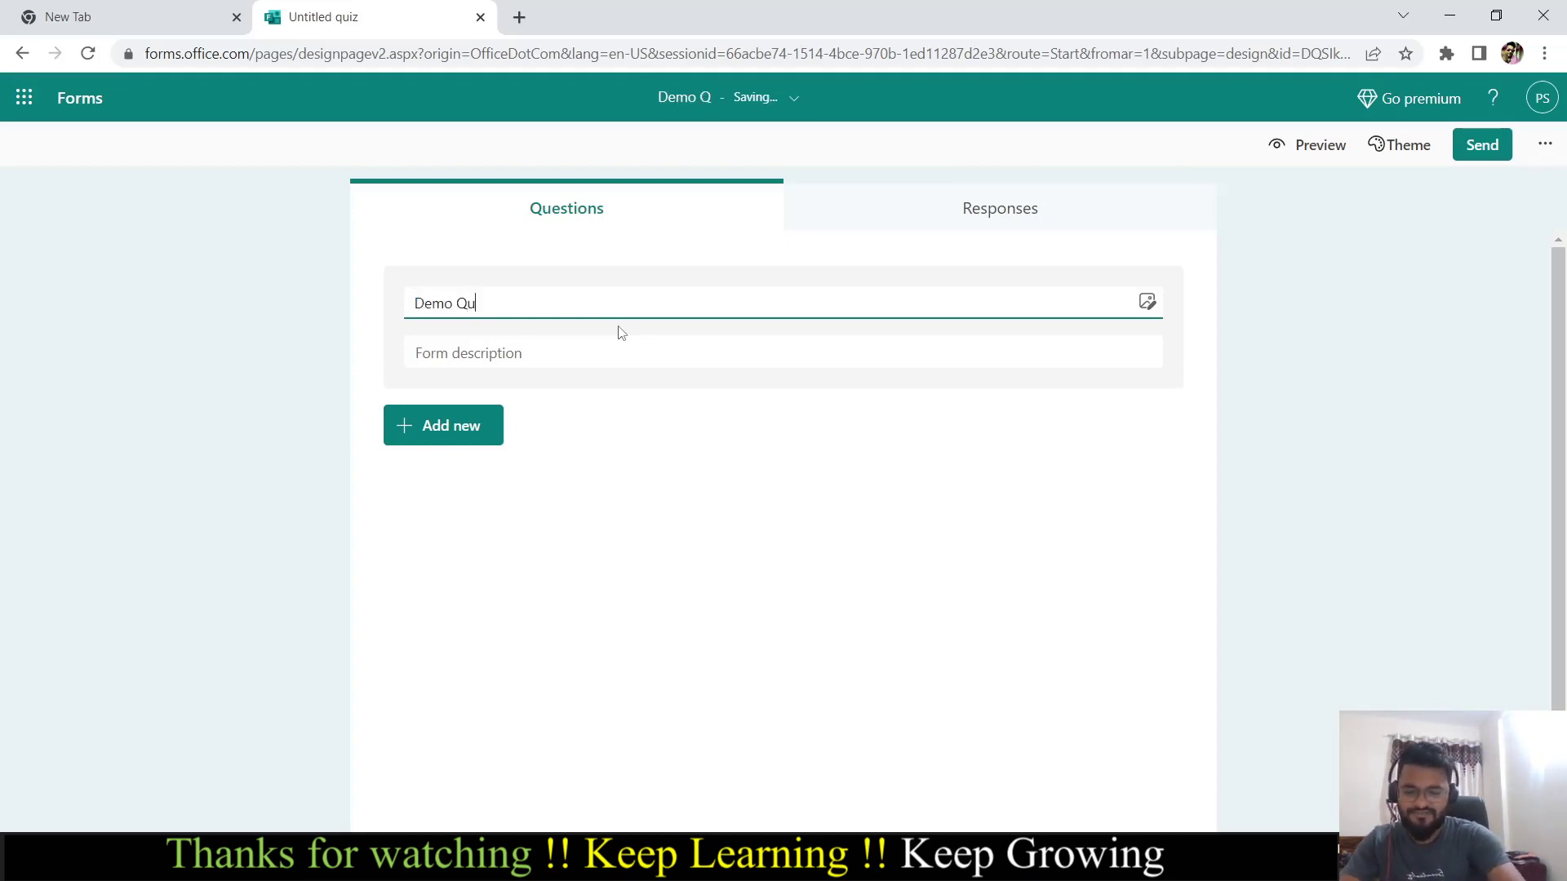
text(iz)
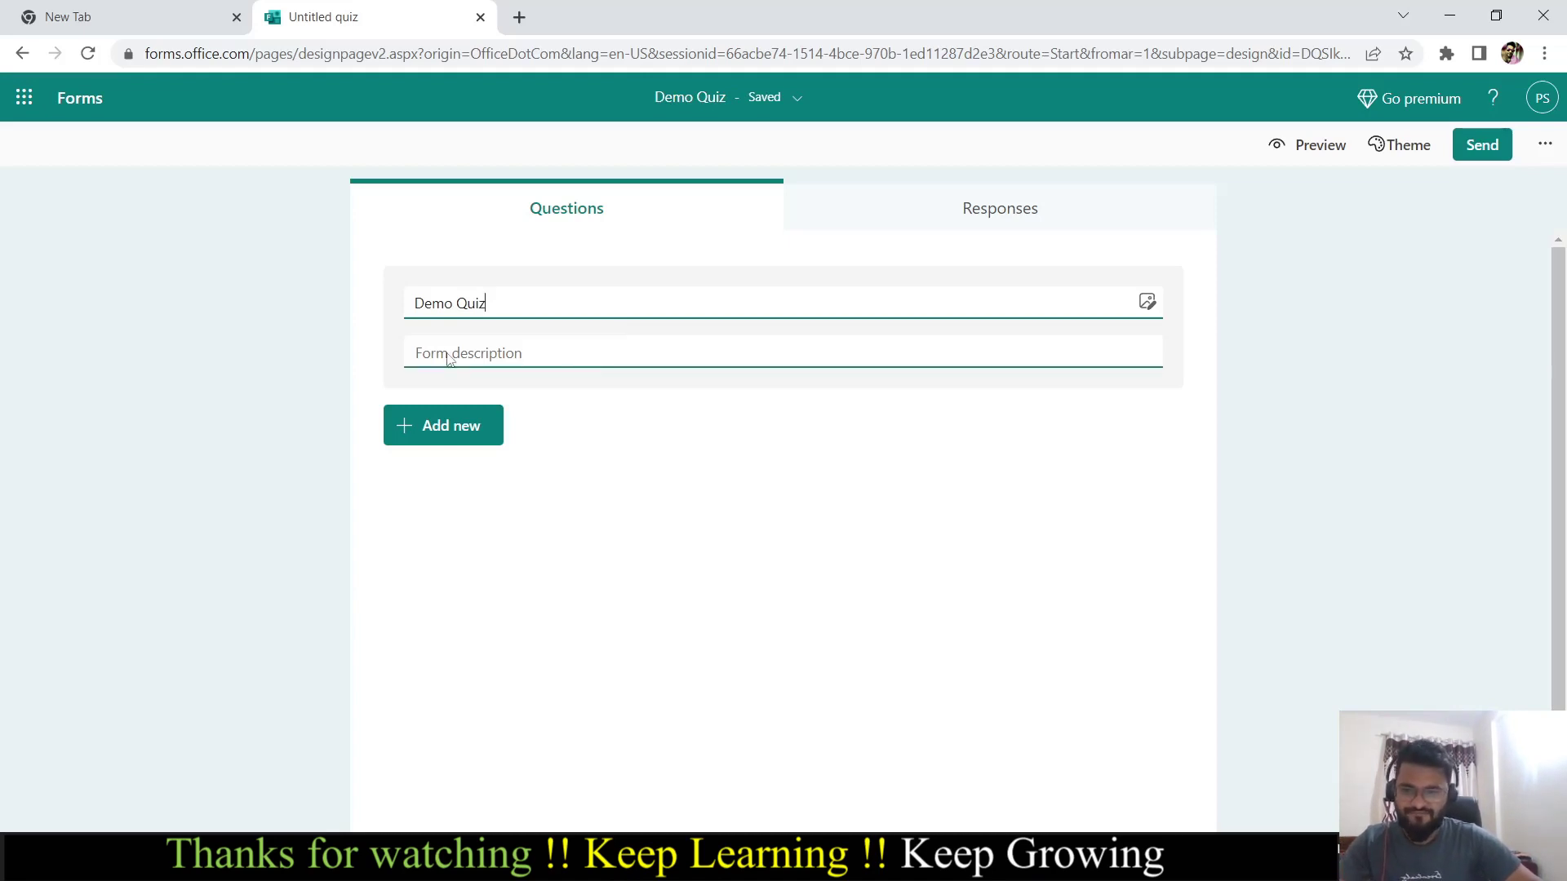
click(418, 432)
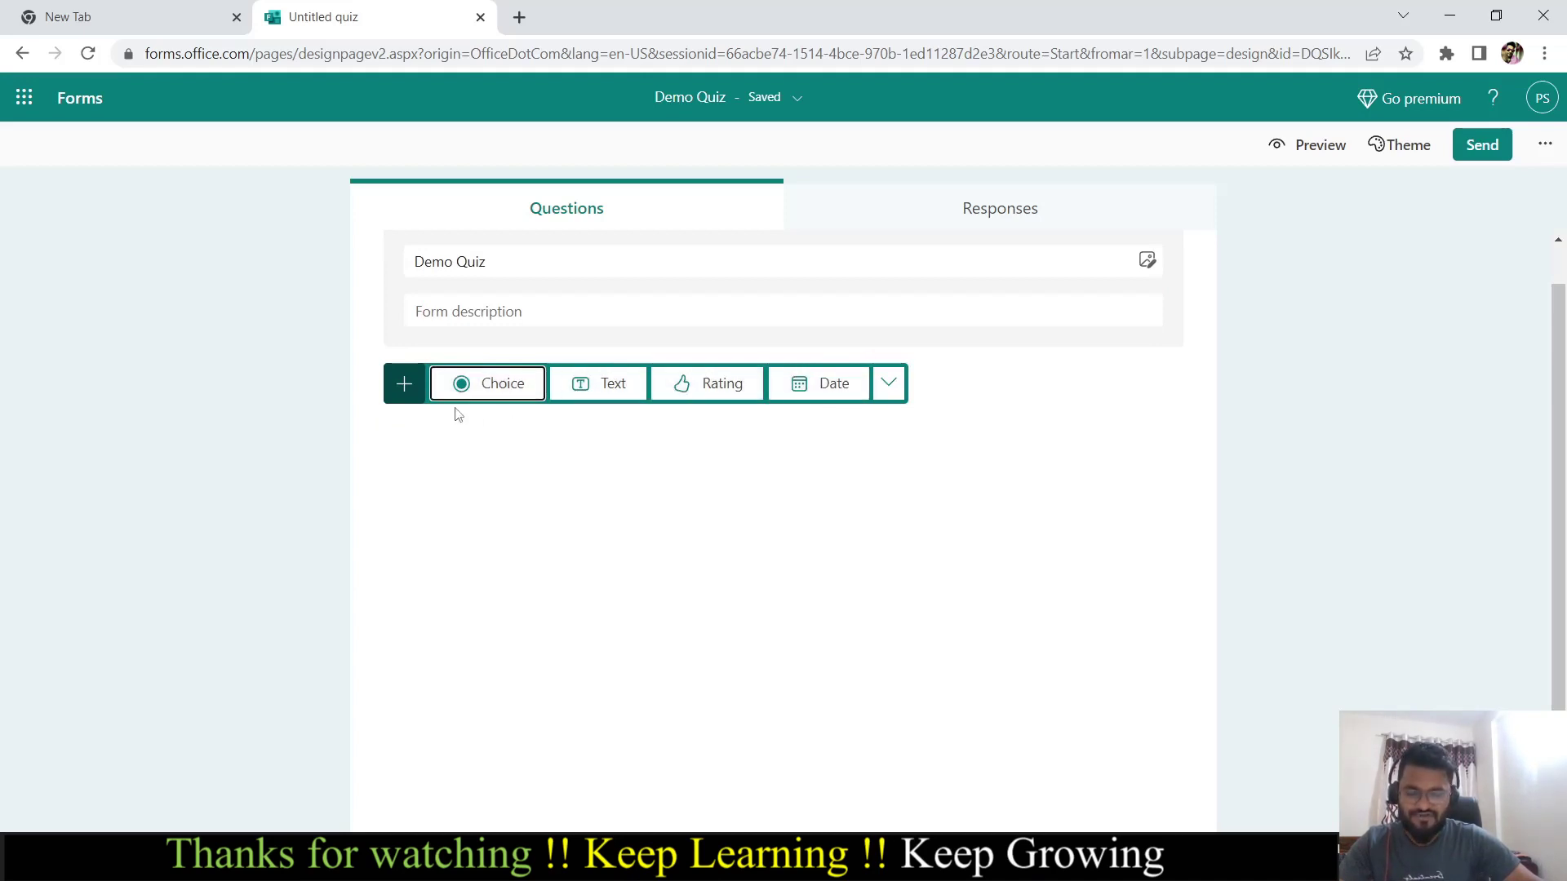
Add a Choice question and paste Q1 from OneNote: 'What is the fourth proportional of 0.006, 1.2 & 6/25?'
click(503, 385)
double_click(493, 443)
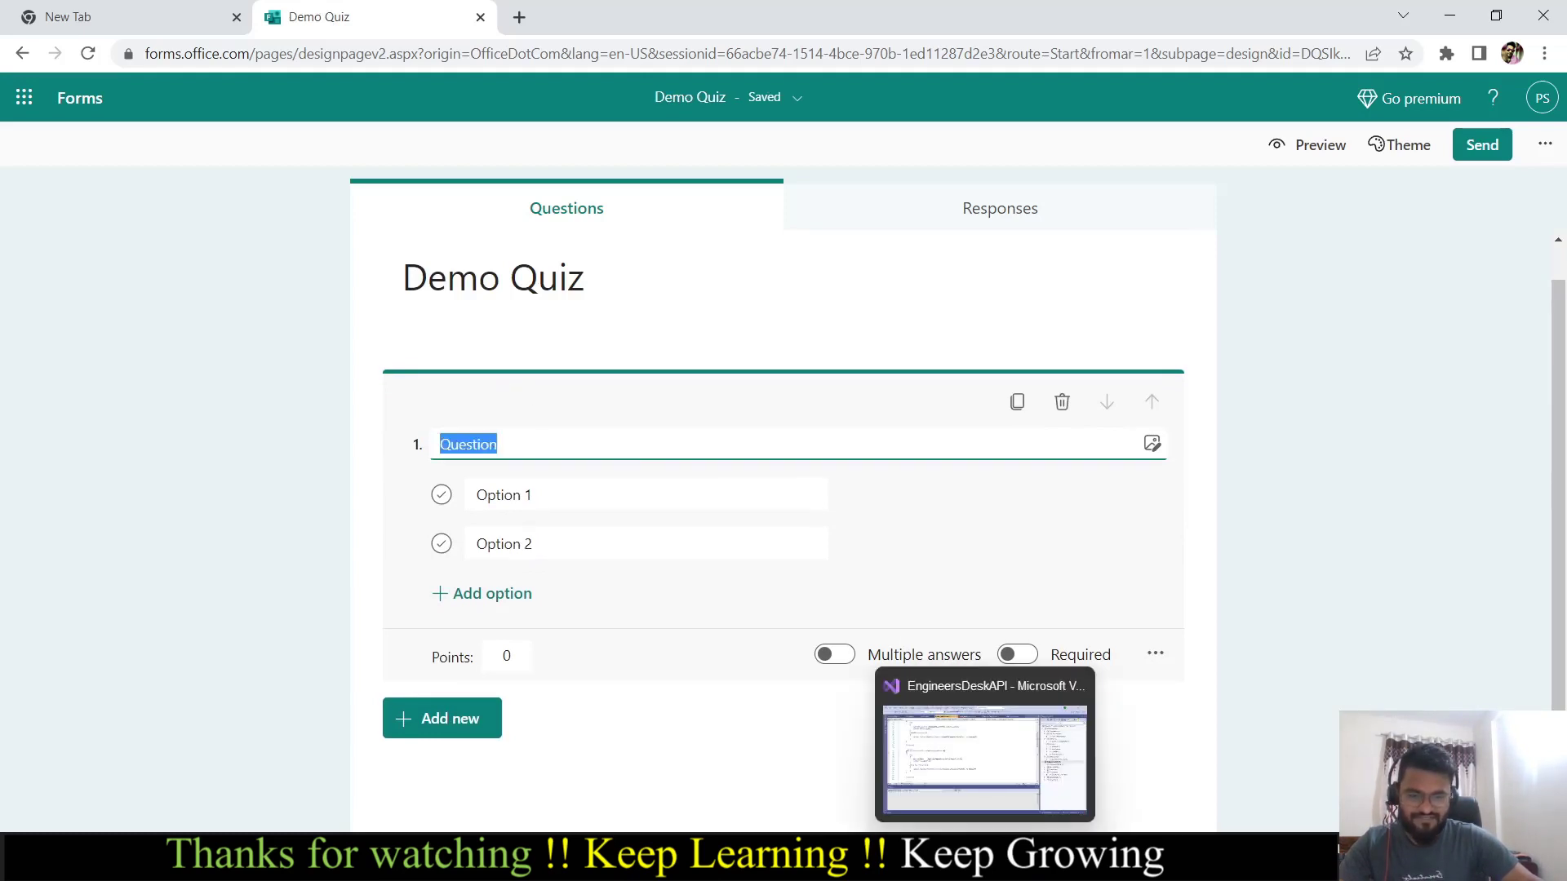
click(806, 863)
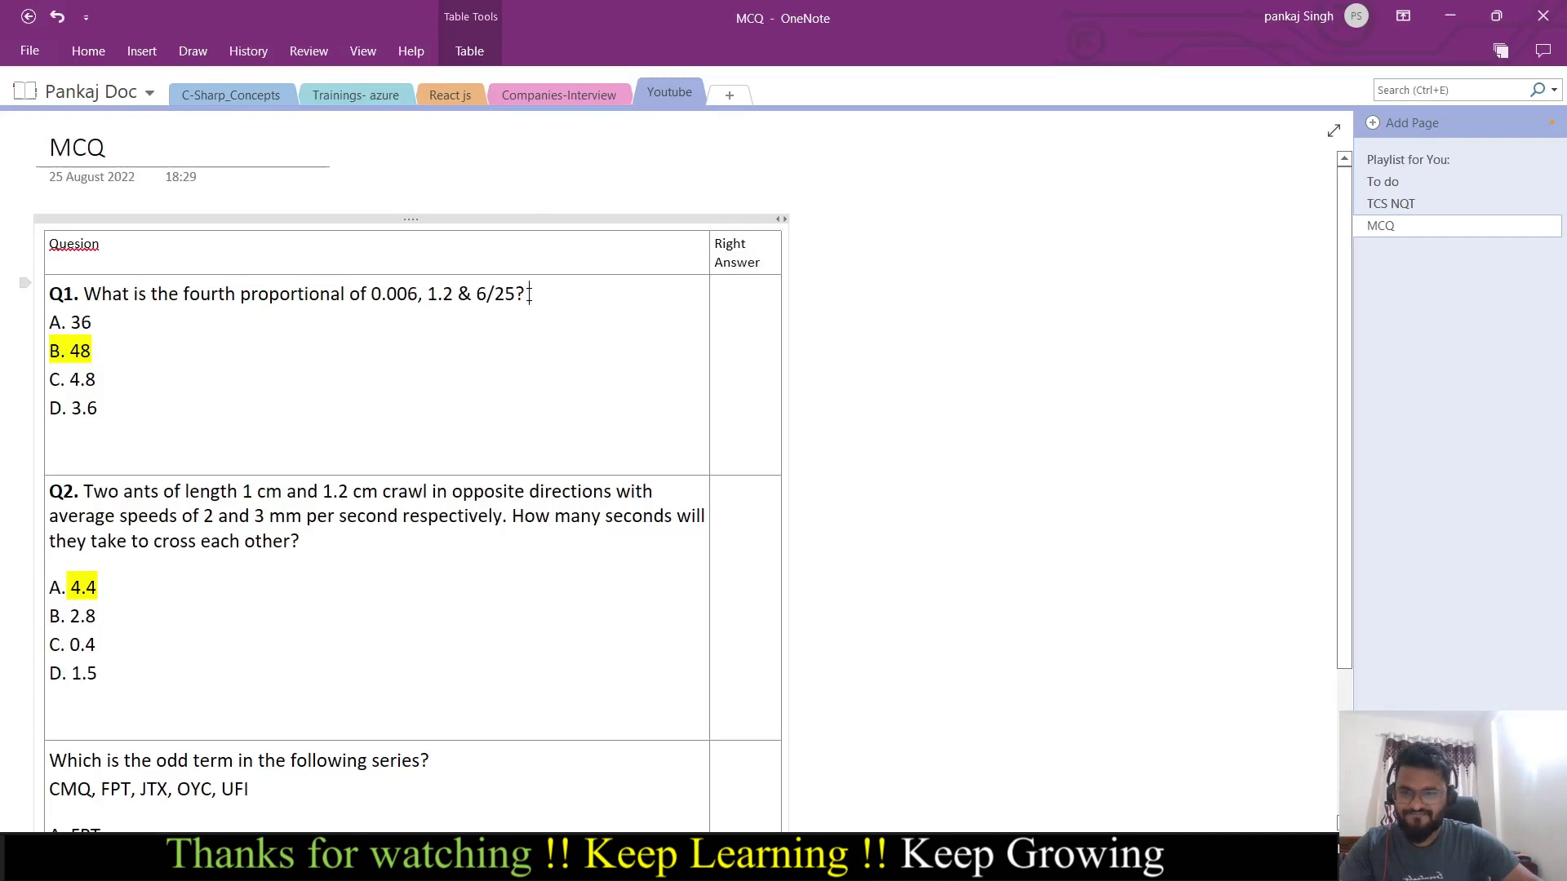
drag(529, 294, 85, 298)
key(ctrl+c)
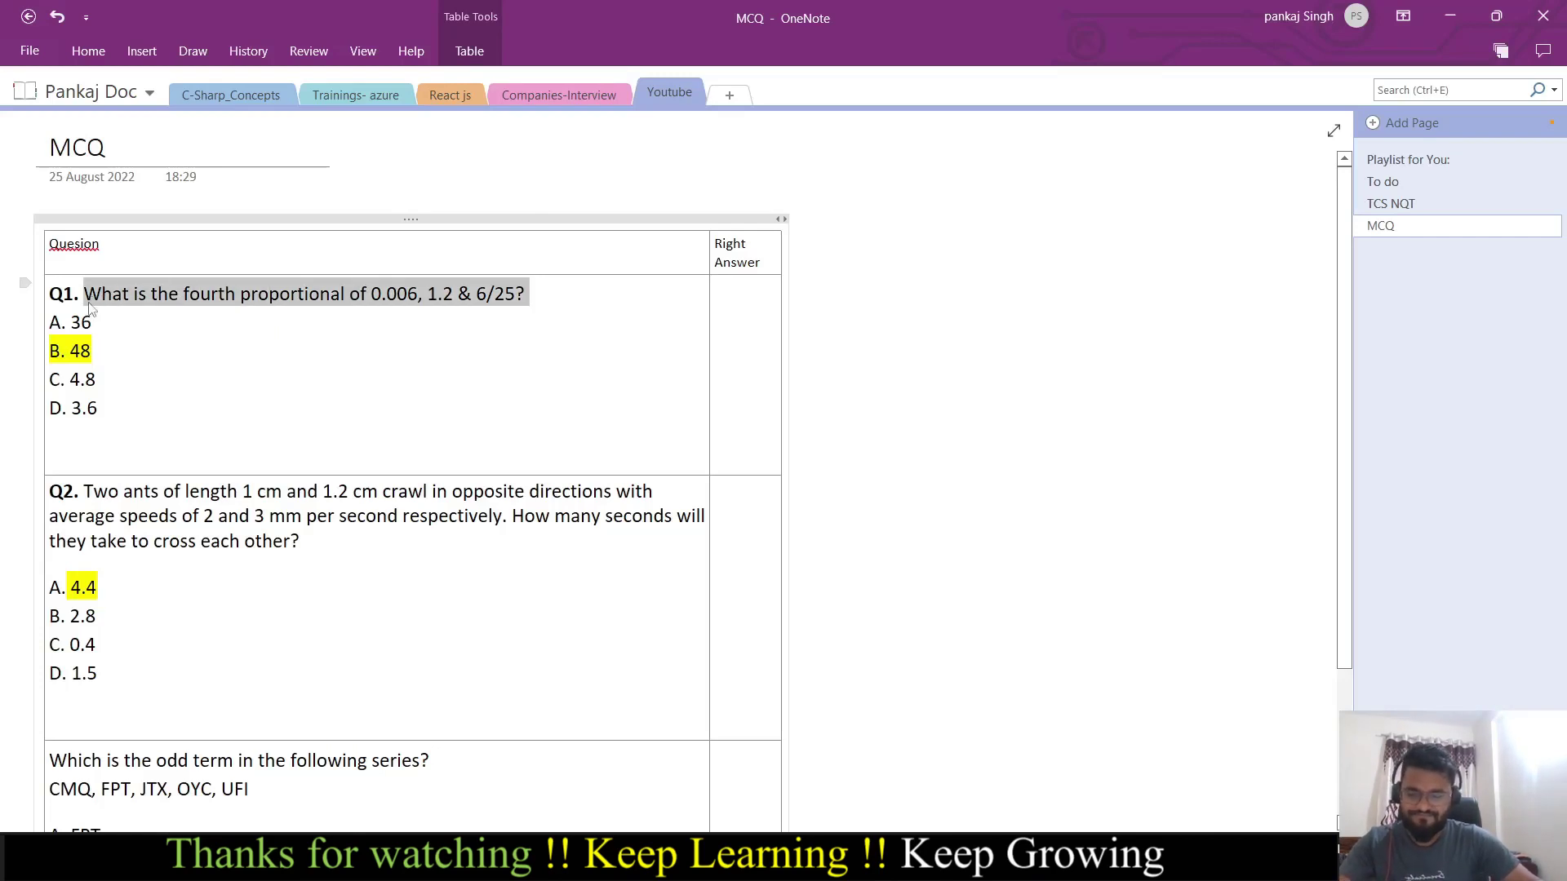
key(alt+Tab)
key(ctrl+v)
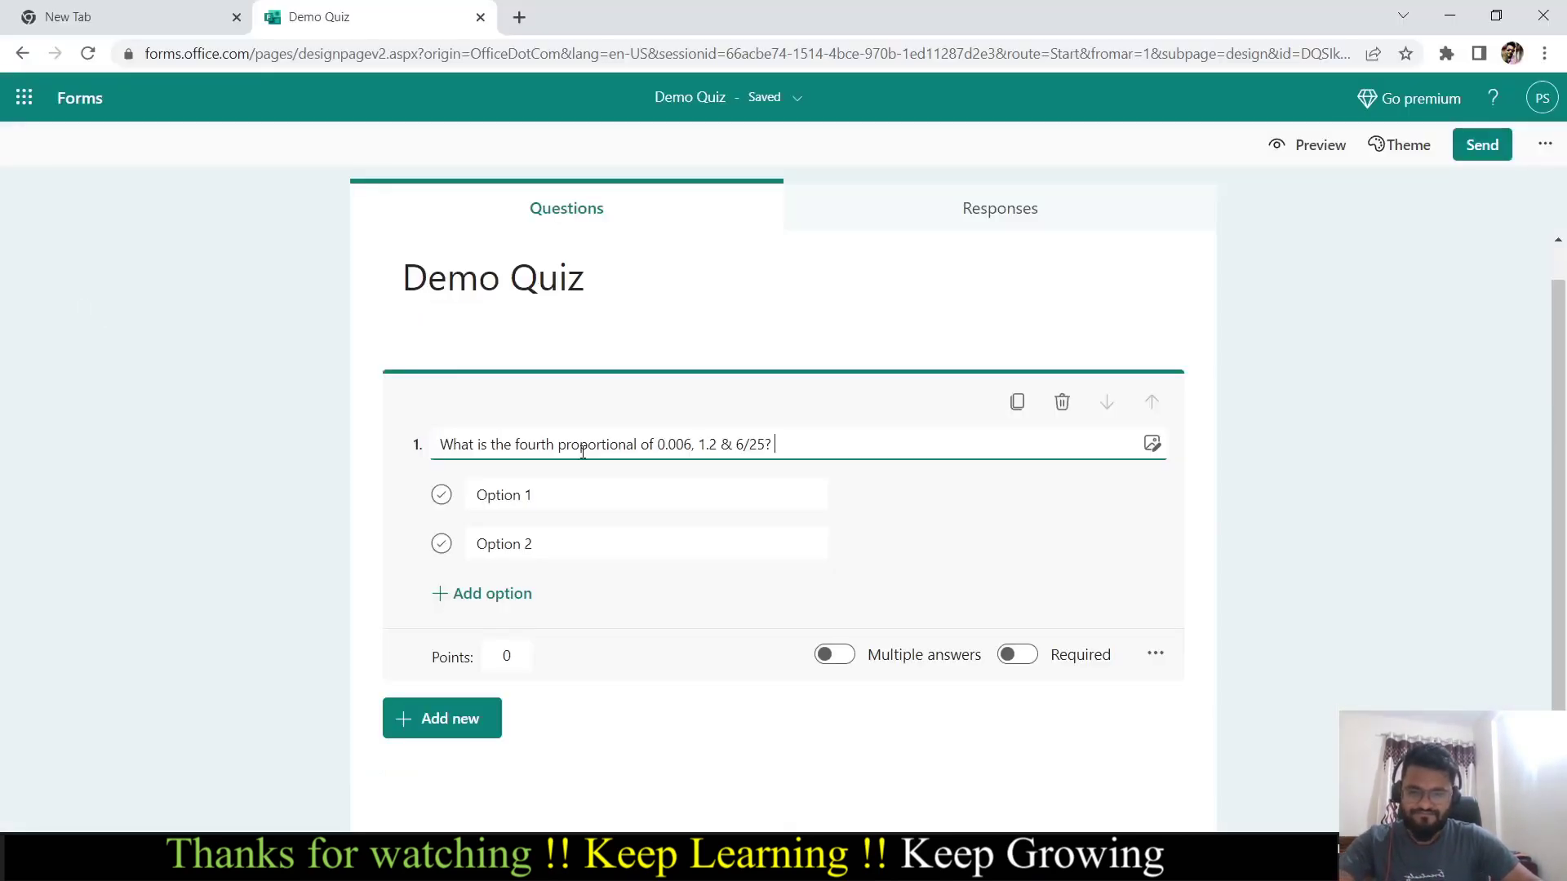
click(557, 506)
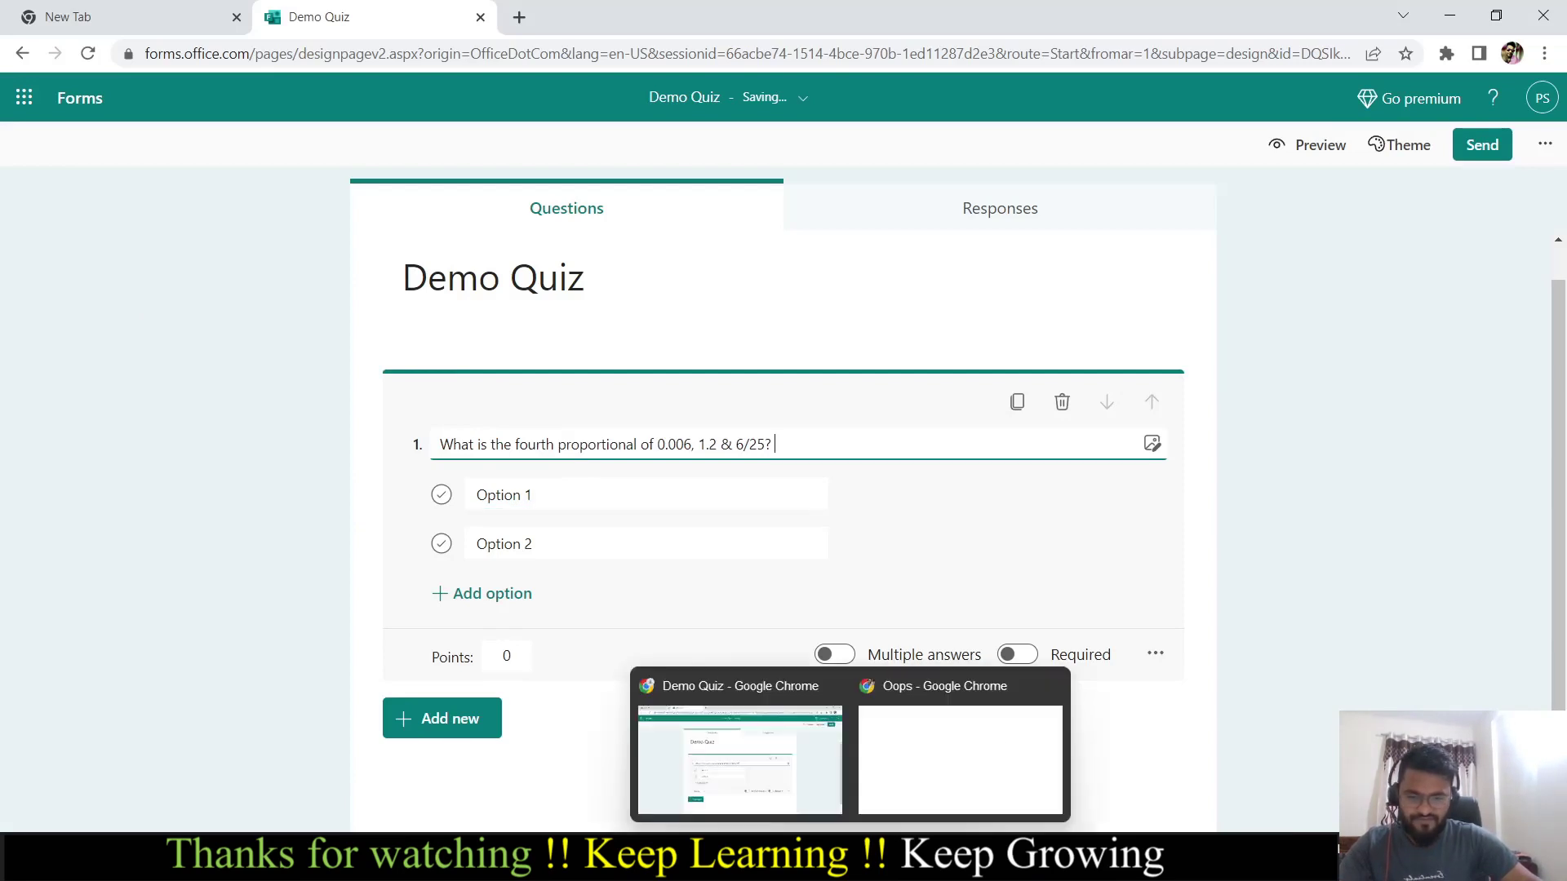
key(alt+Tab)
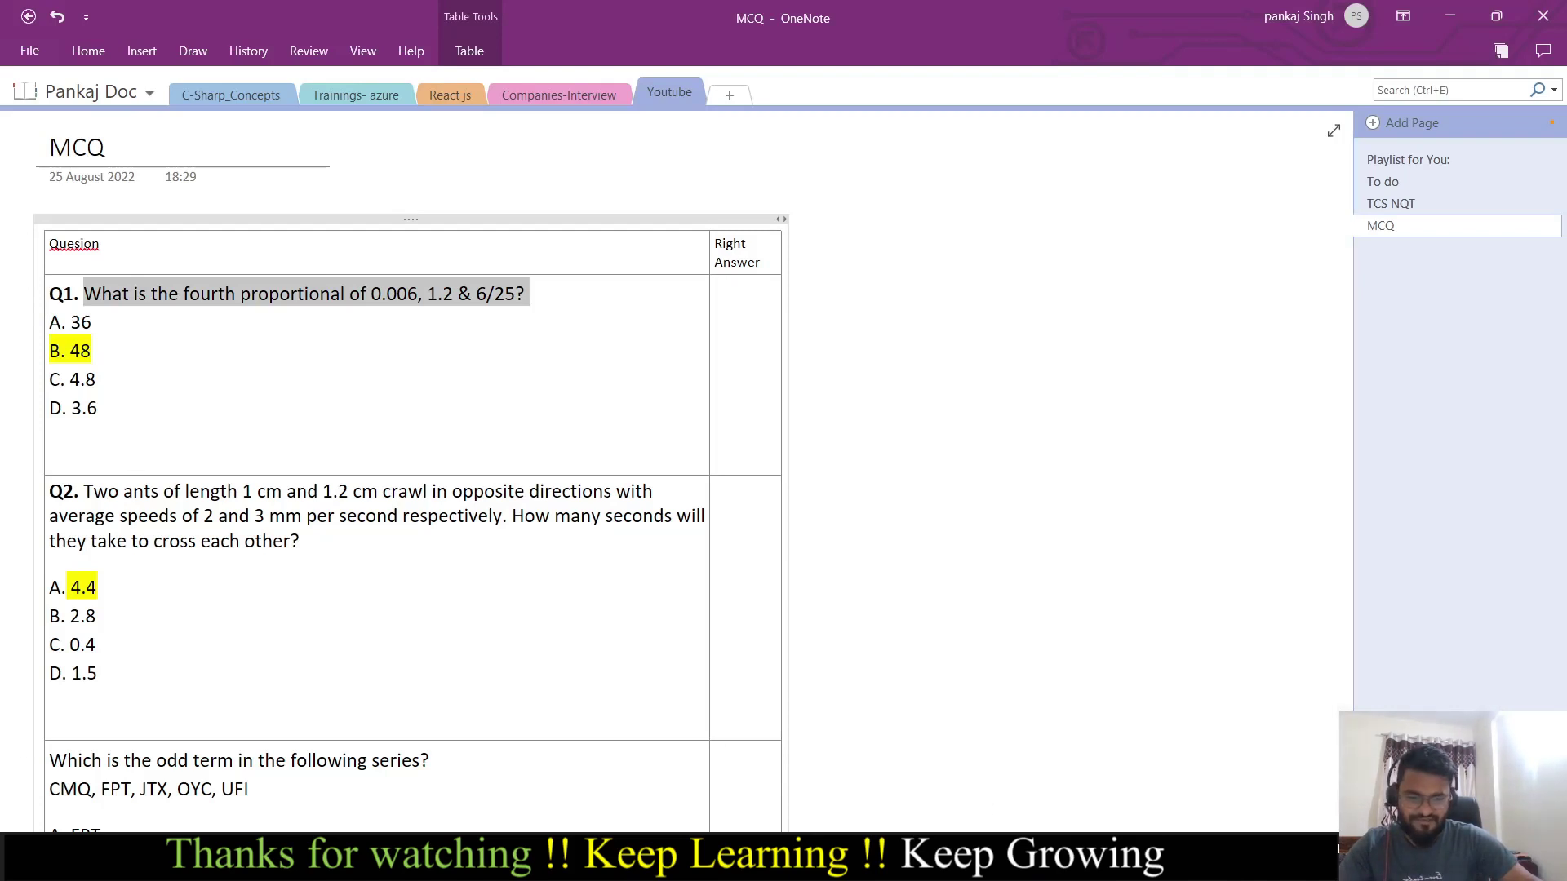
key(alt+Tab)
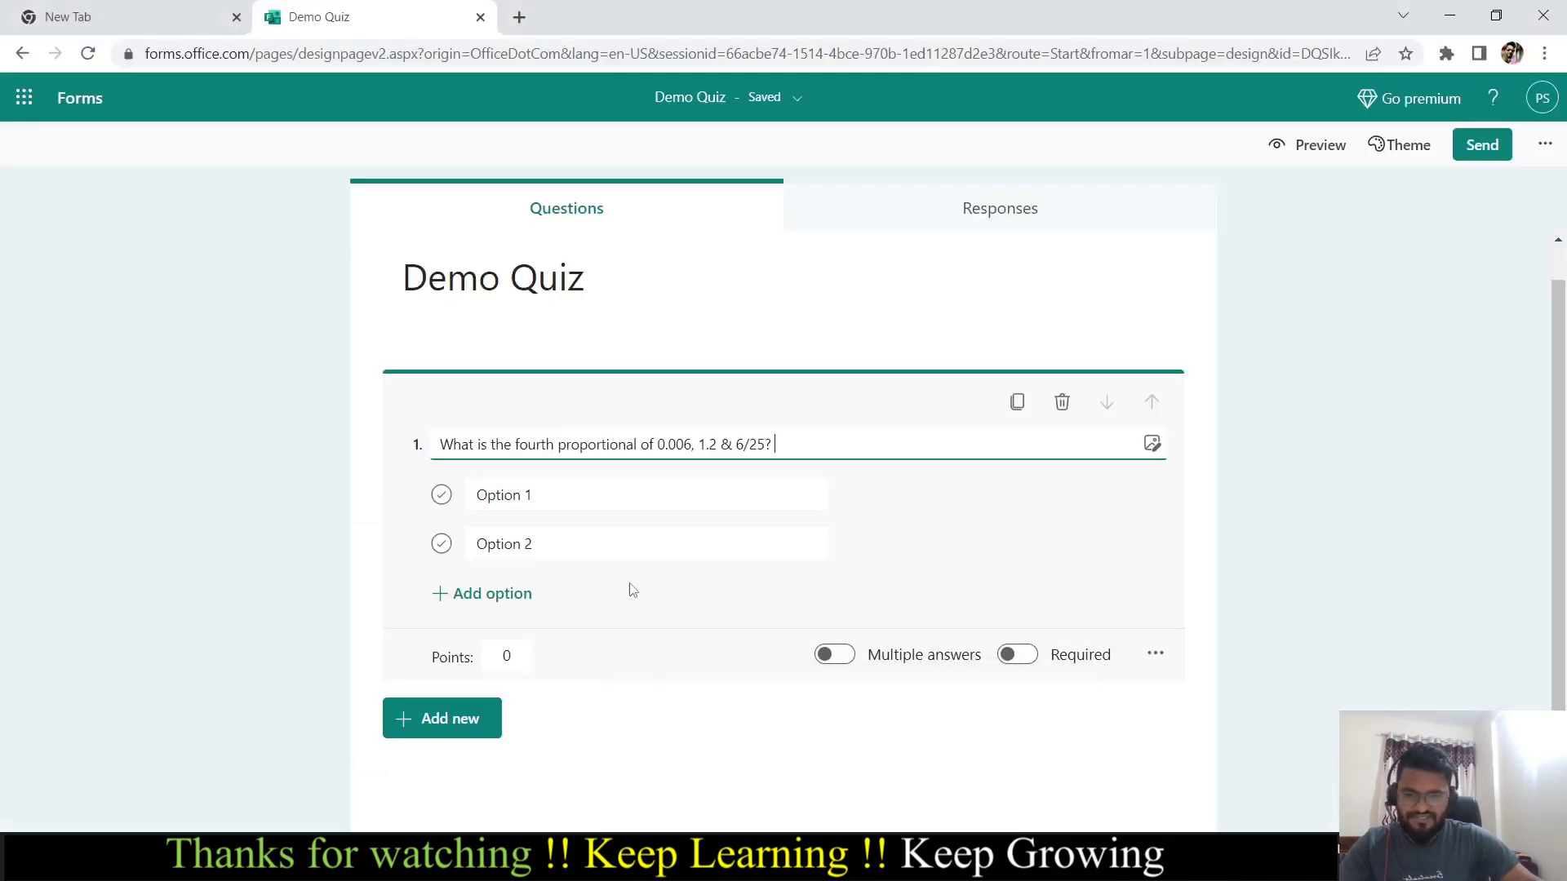
Fill question 1's options with 36, 48, 3.6 and 4.8, checking them against OneNote
click(507, 490)
text(36)
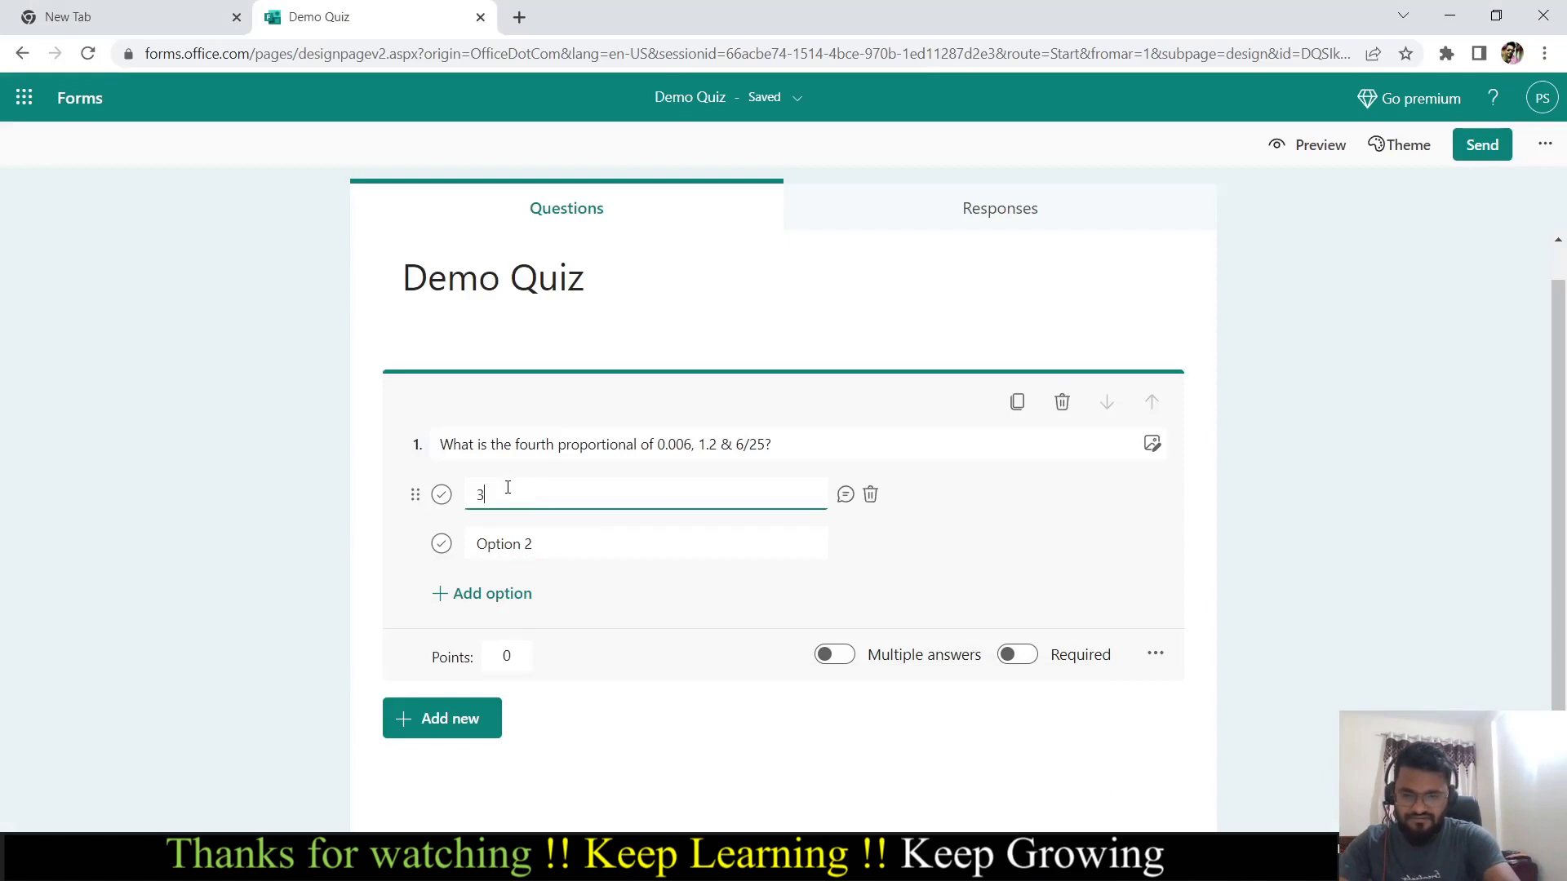
click(498, 543)
text(48)
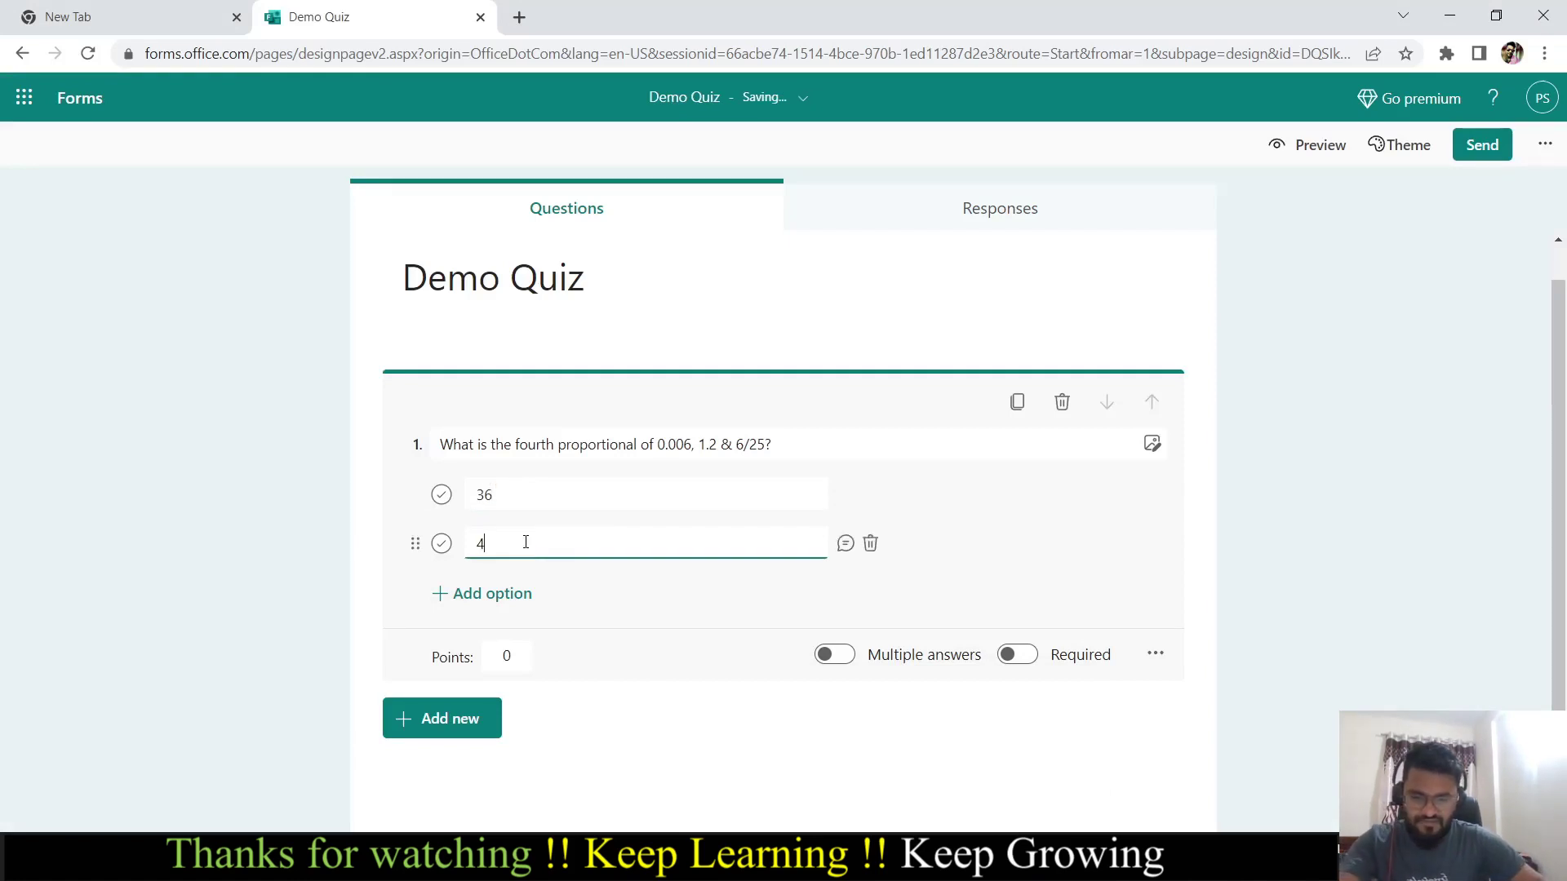
click(485, 595)
text(3)
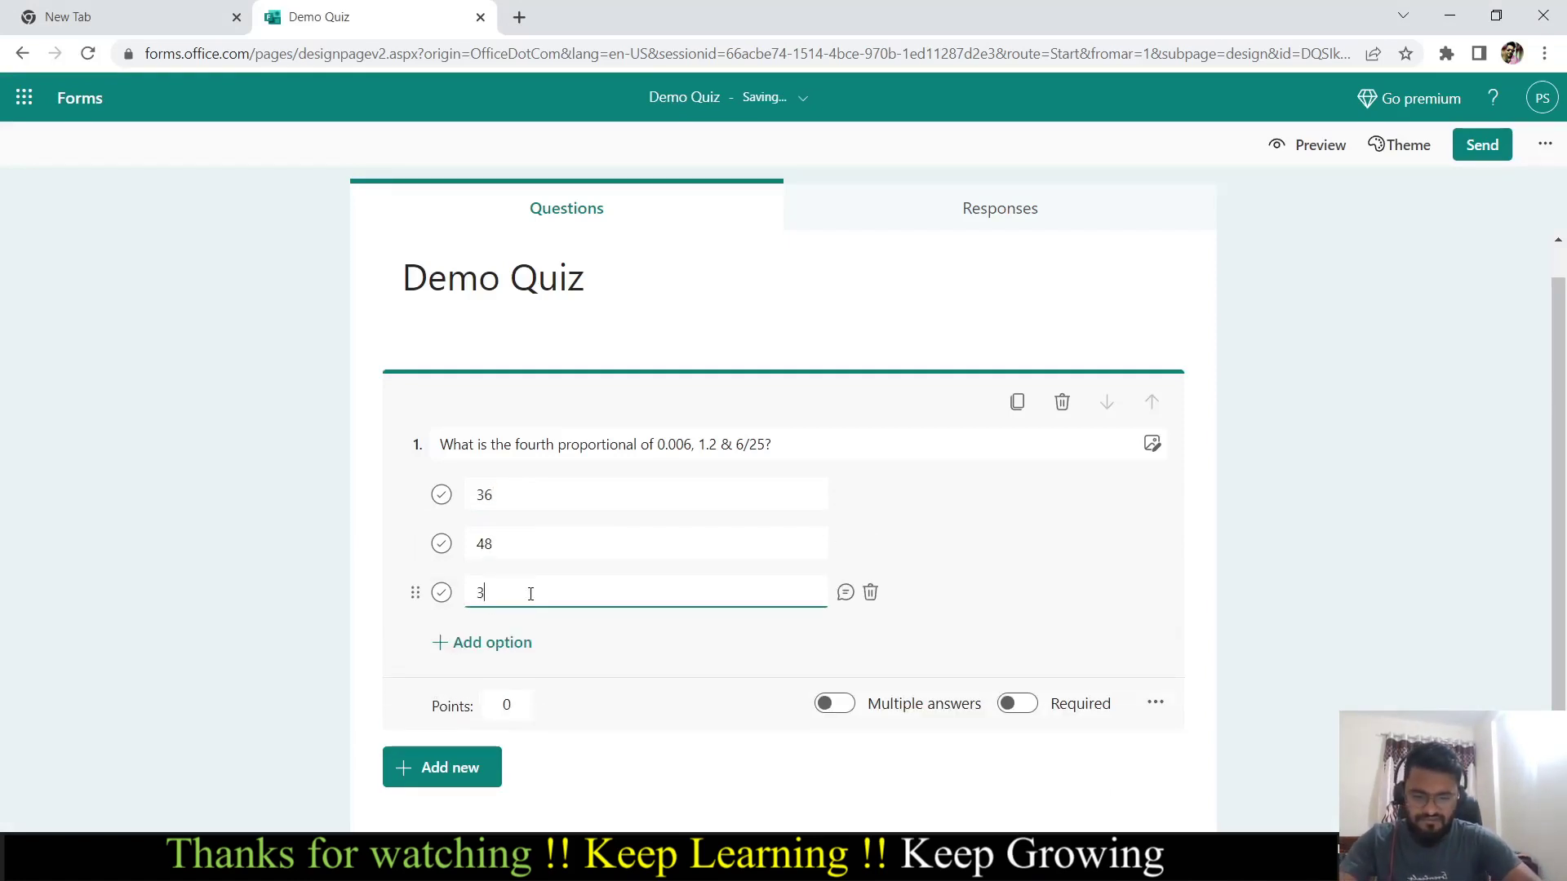
text(.6)
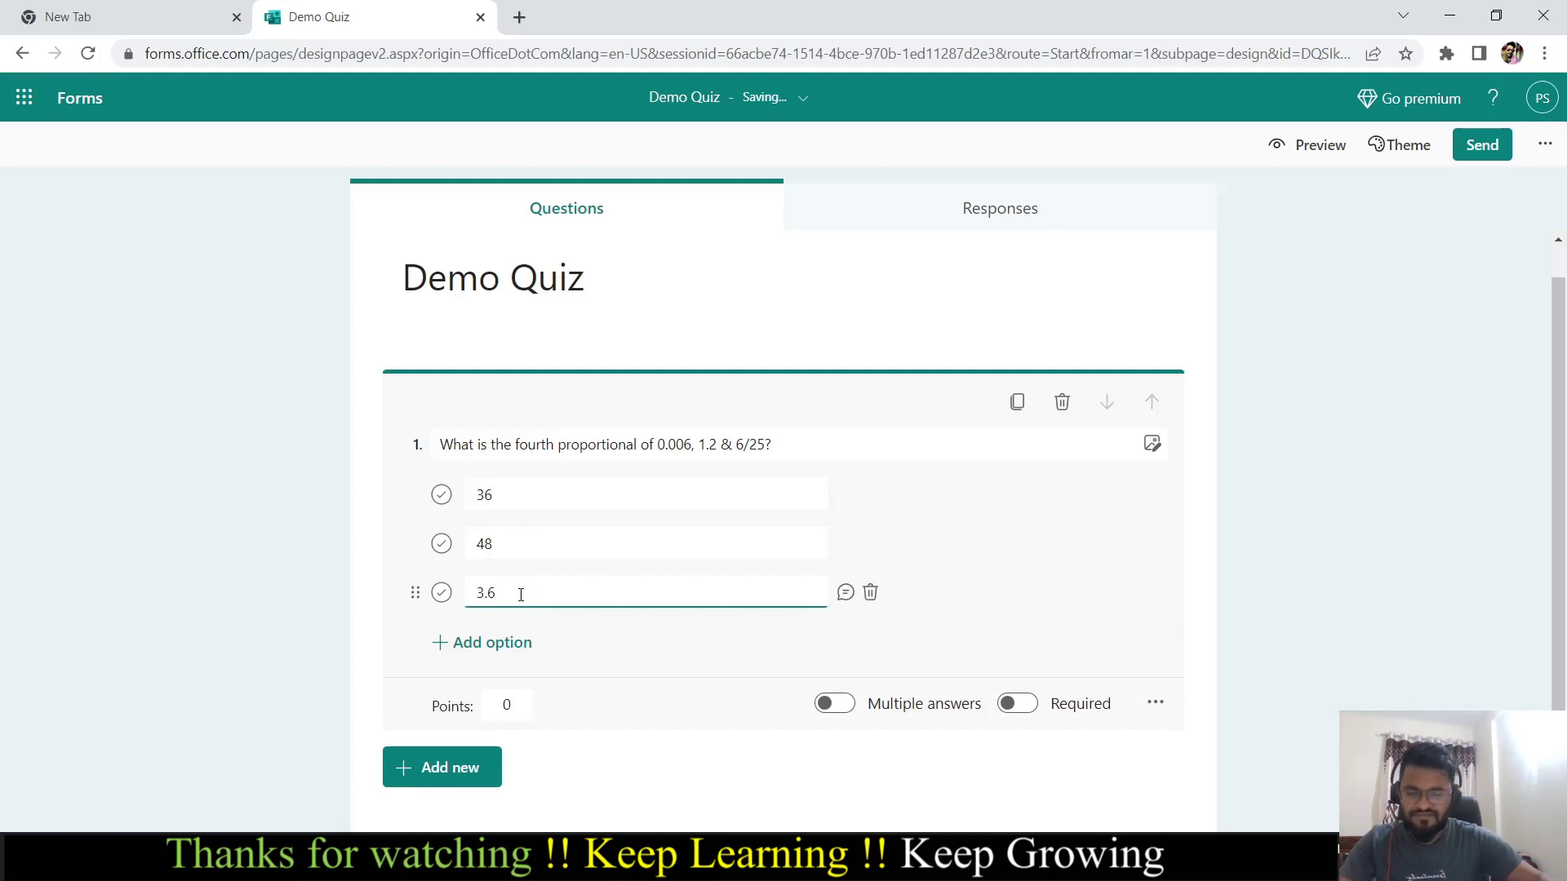
click(496, 653)
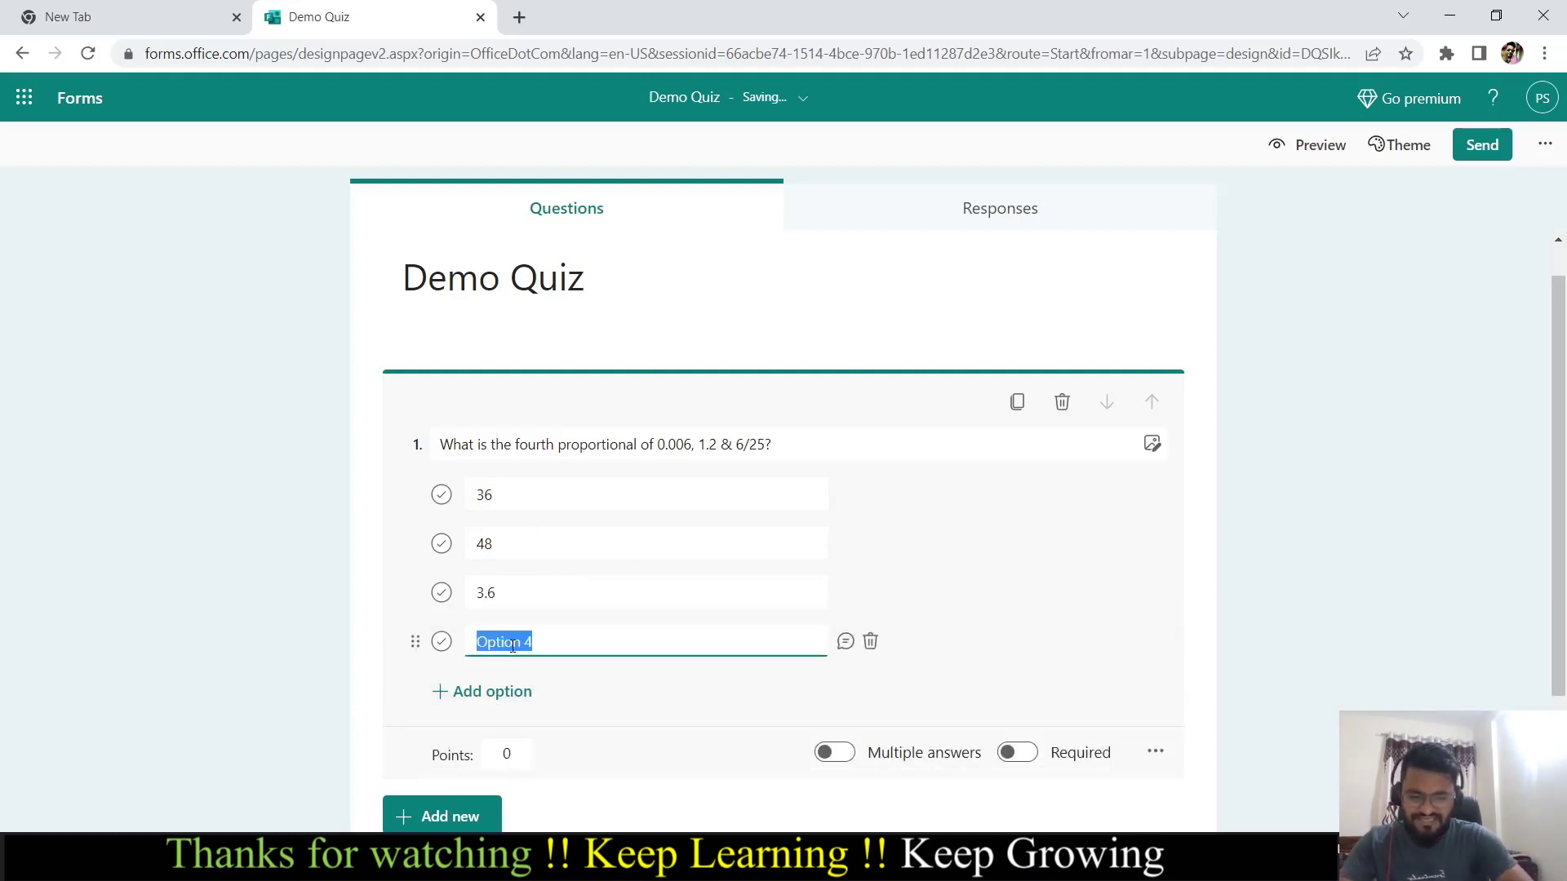
text(4.)
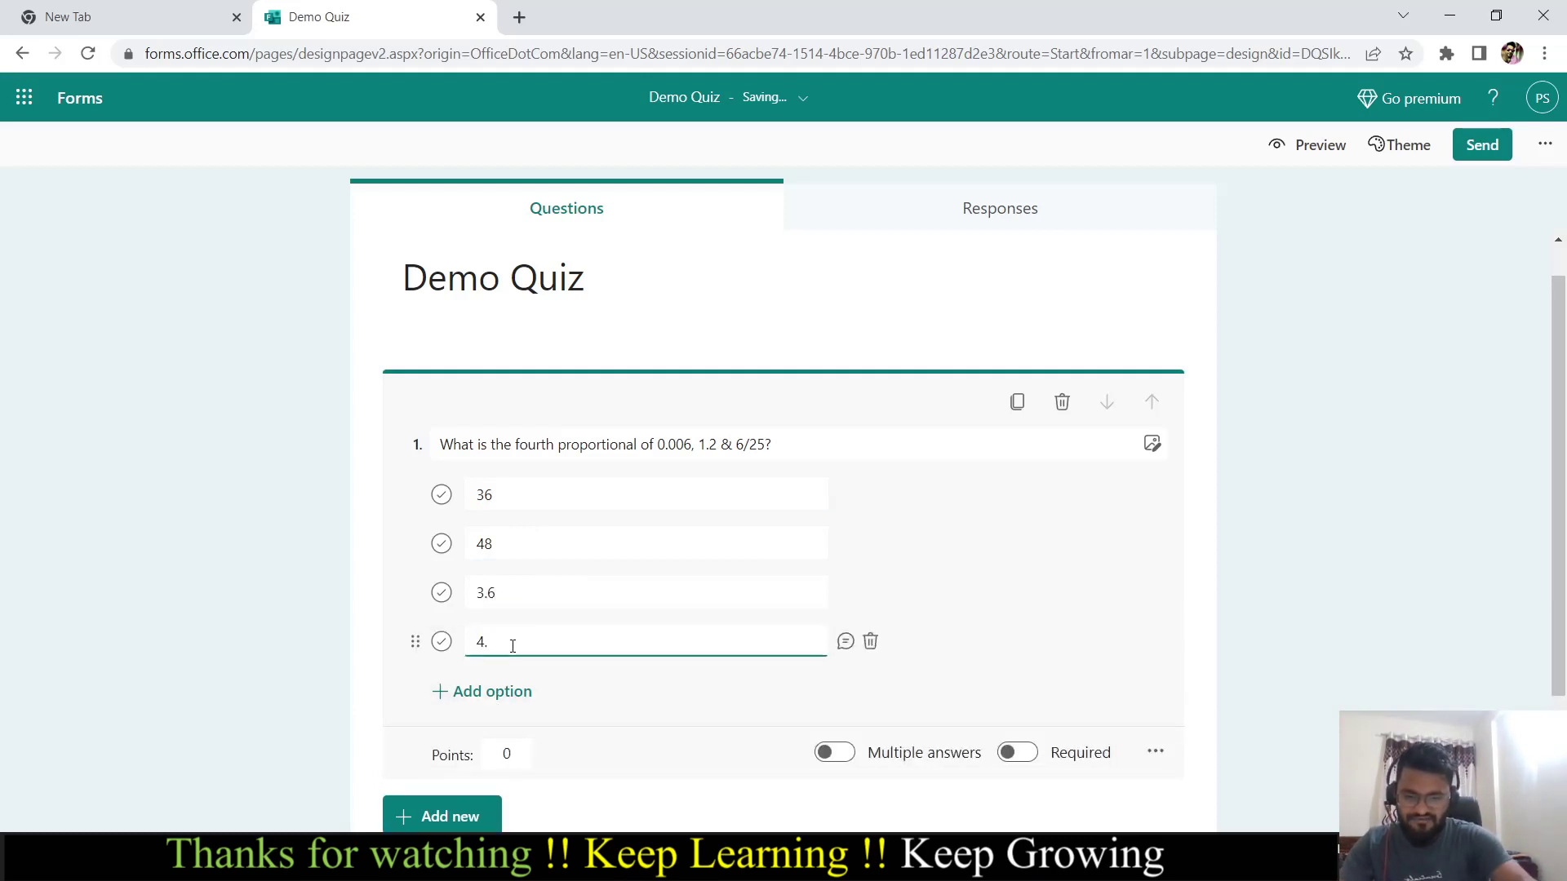
text(8)
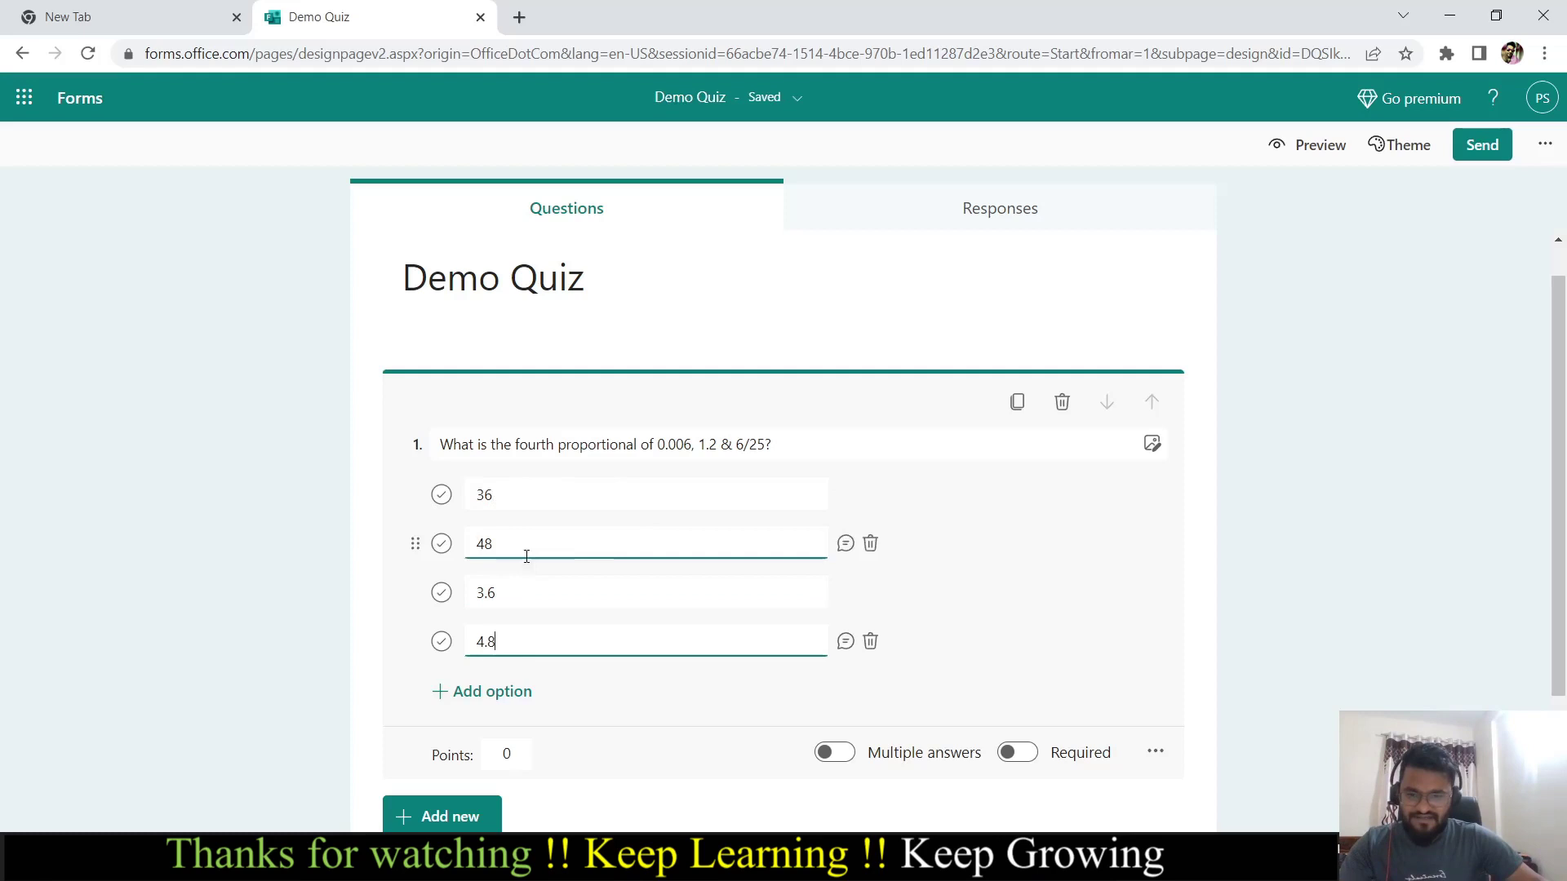
mouse_move(851, 866)
key(alt+Tab)
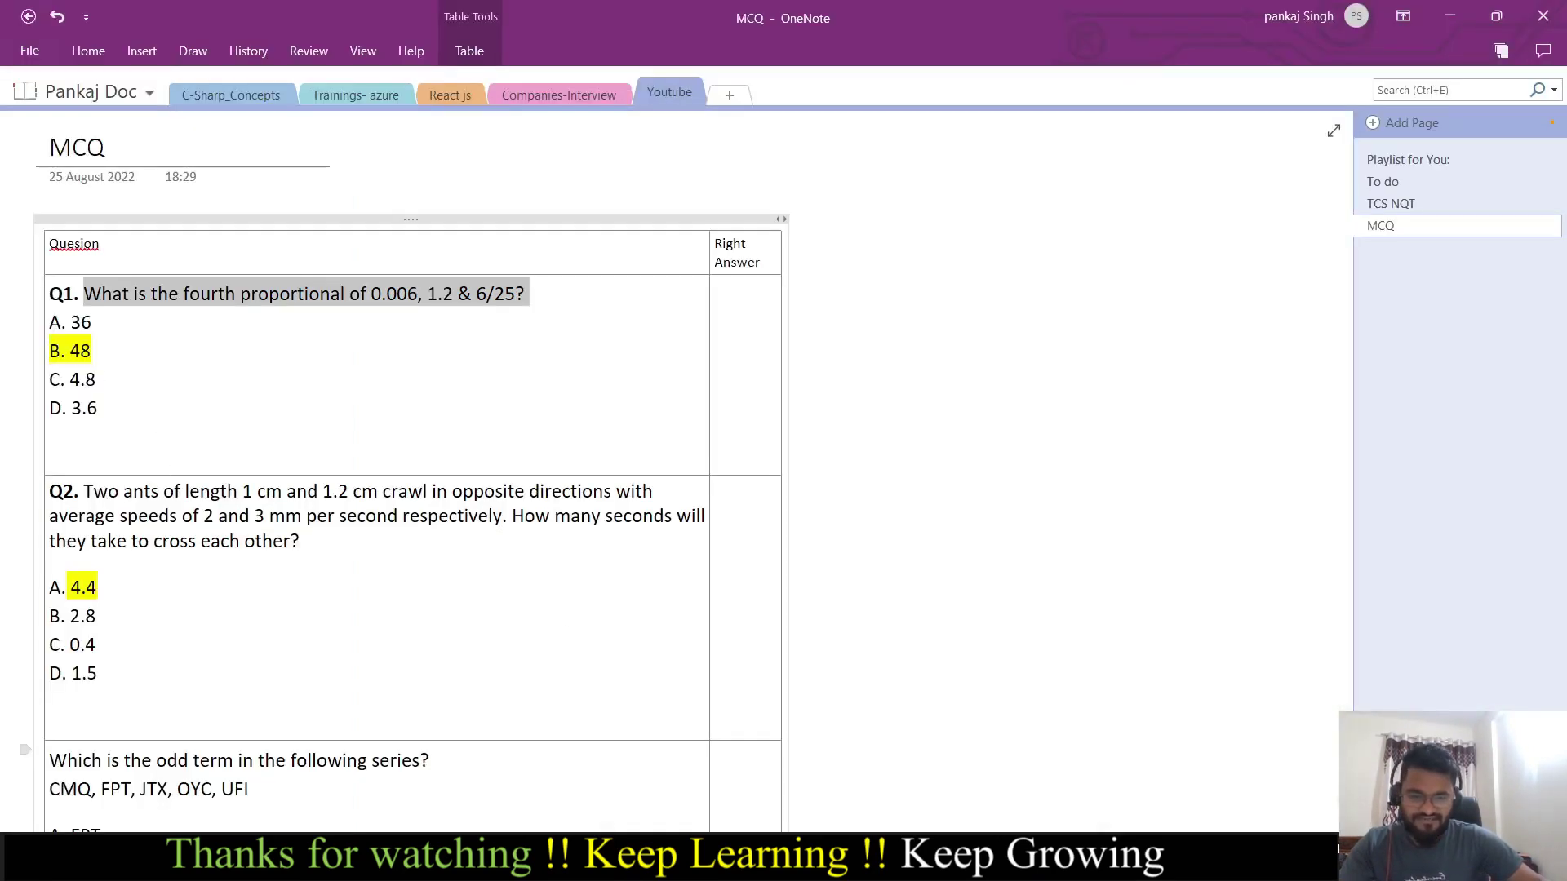
click(738, 739)
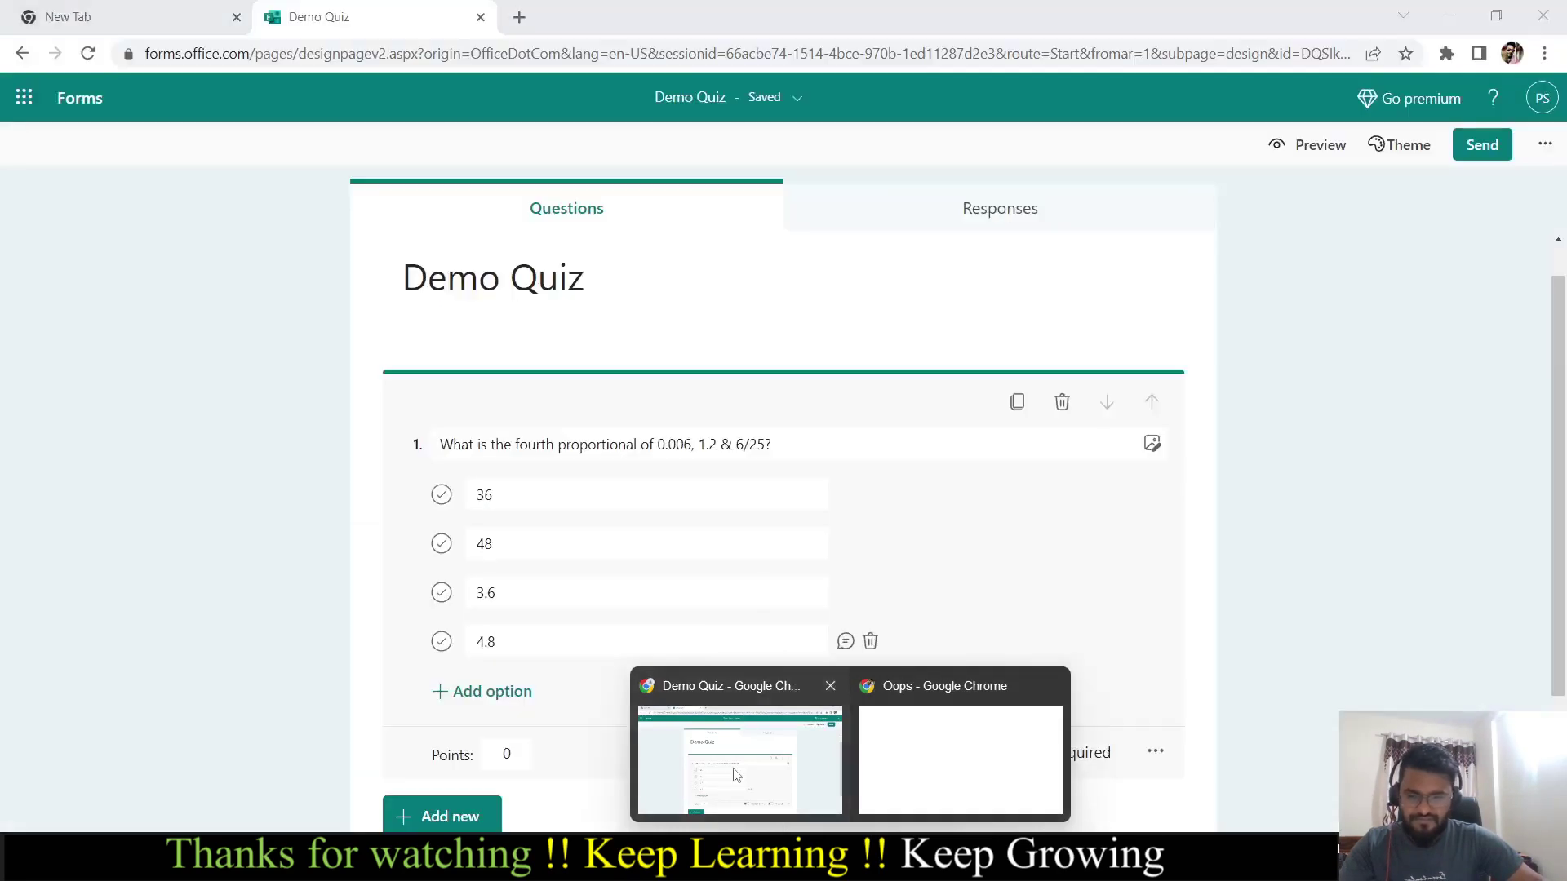
Mark 48 as question 1's correct answer and make it worth 5 points
click(442, 547)
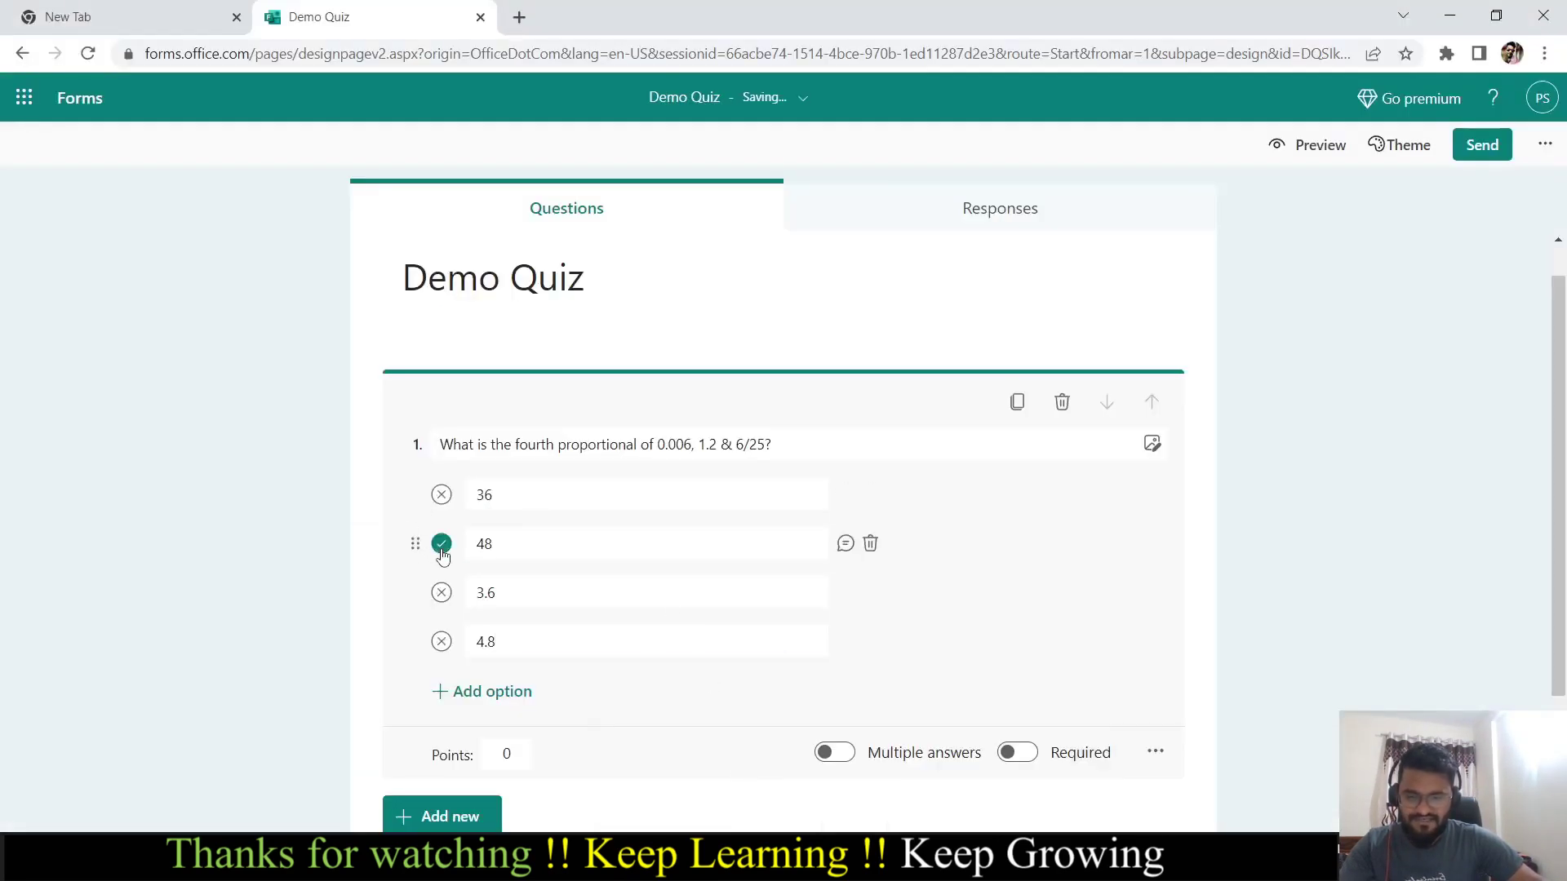
click(480, 543)
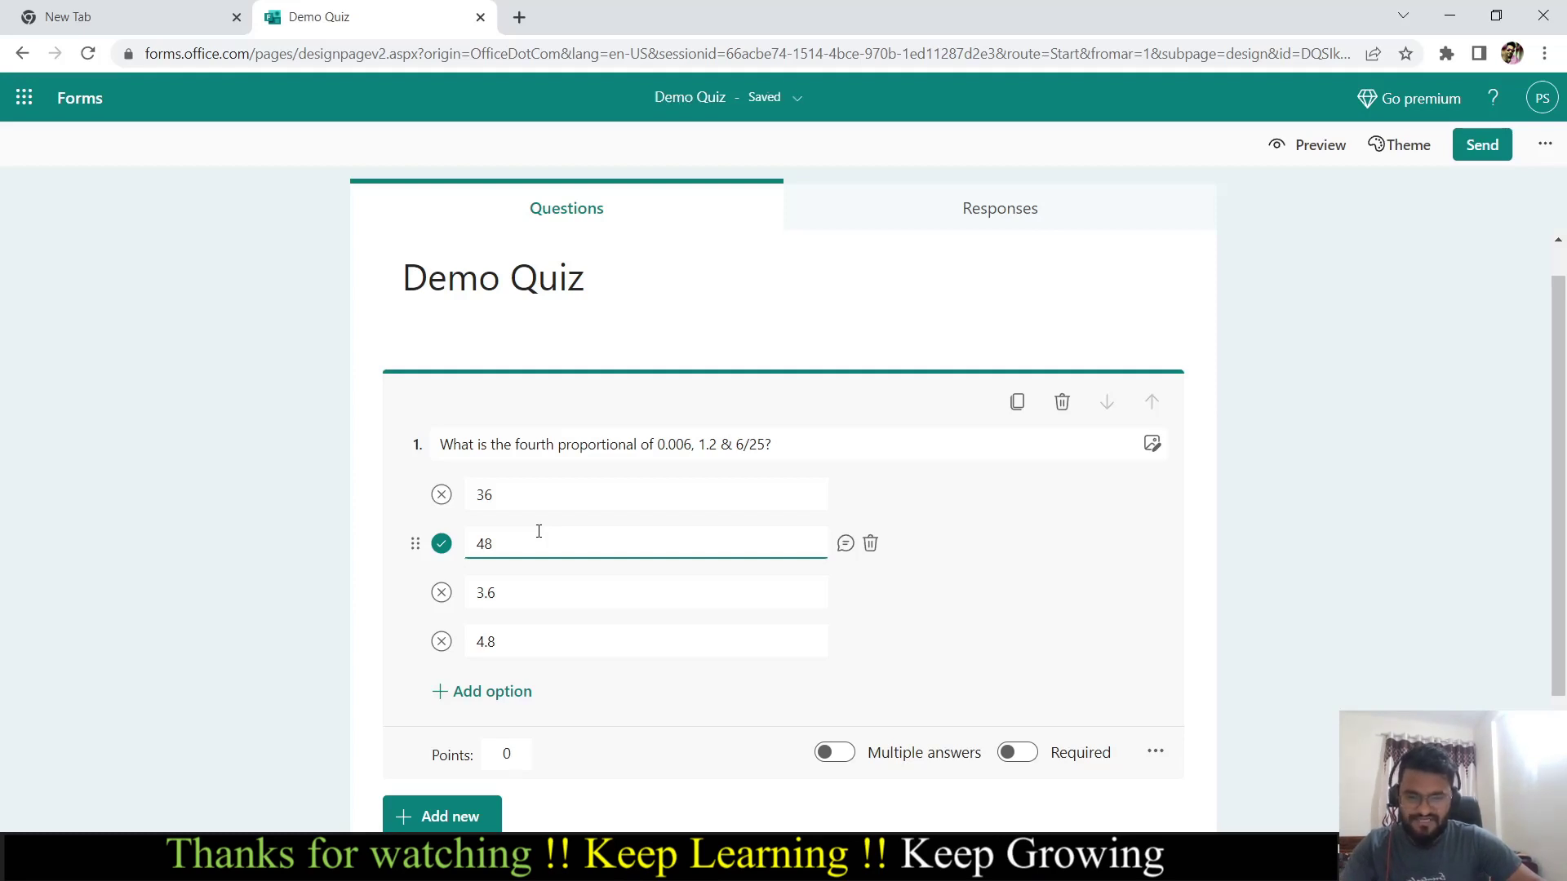
scroll(539, 531, down, 1)
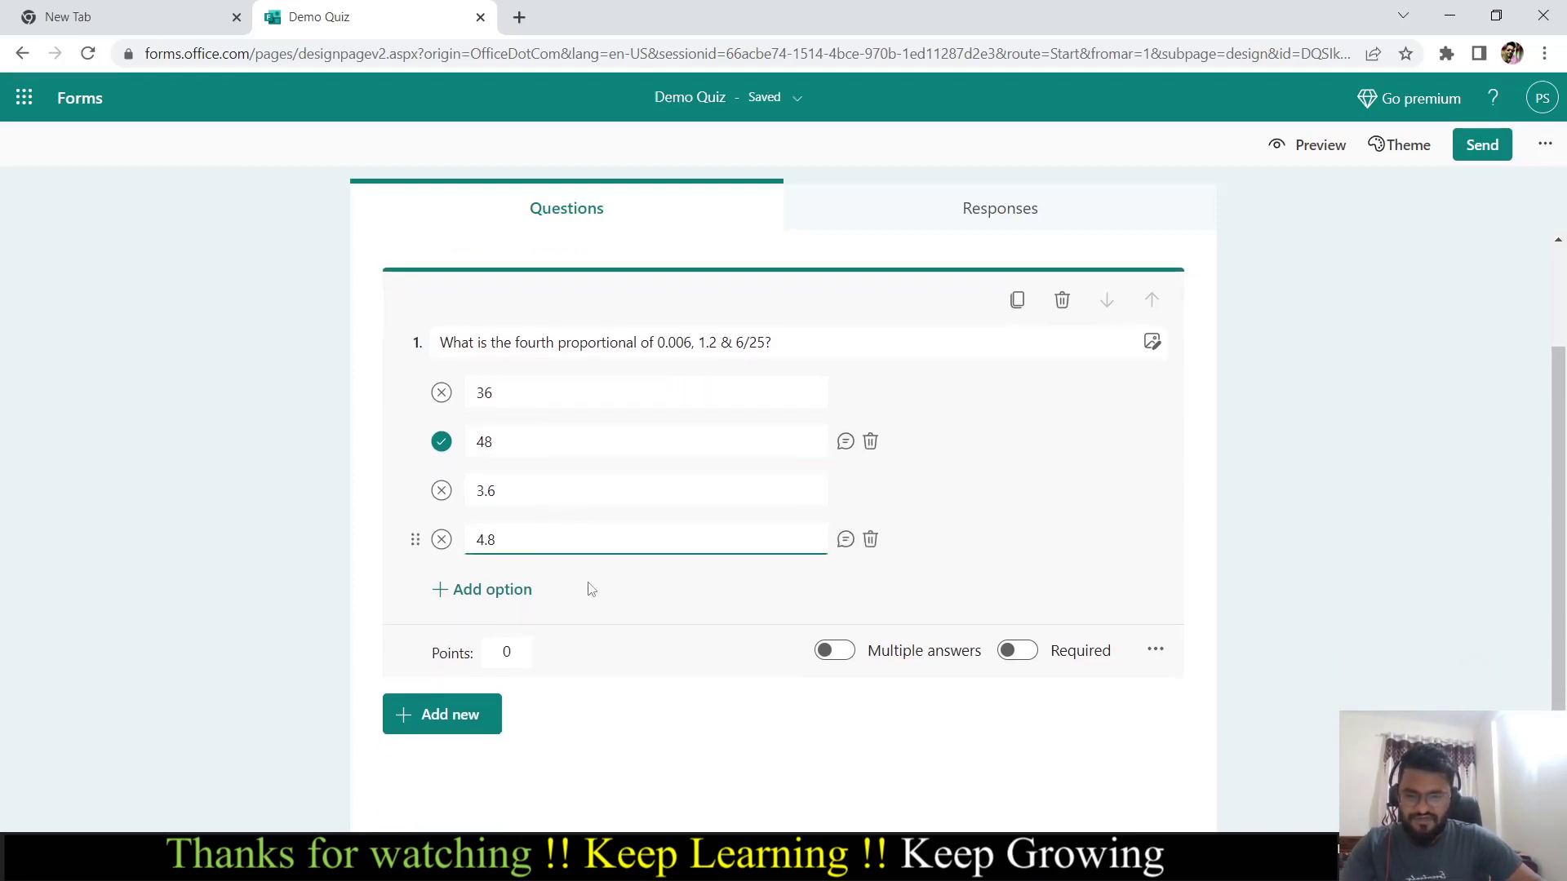
click(499, 656)
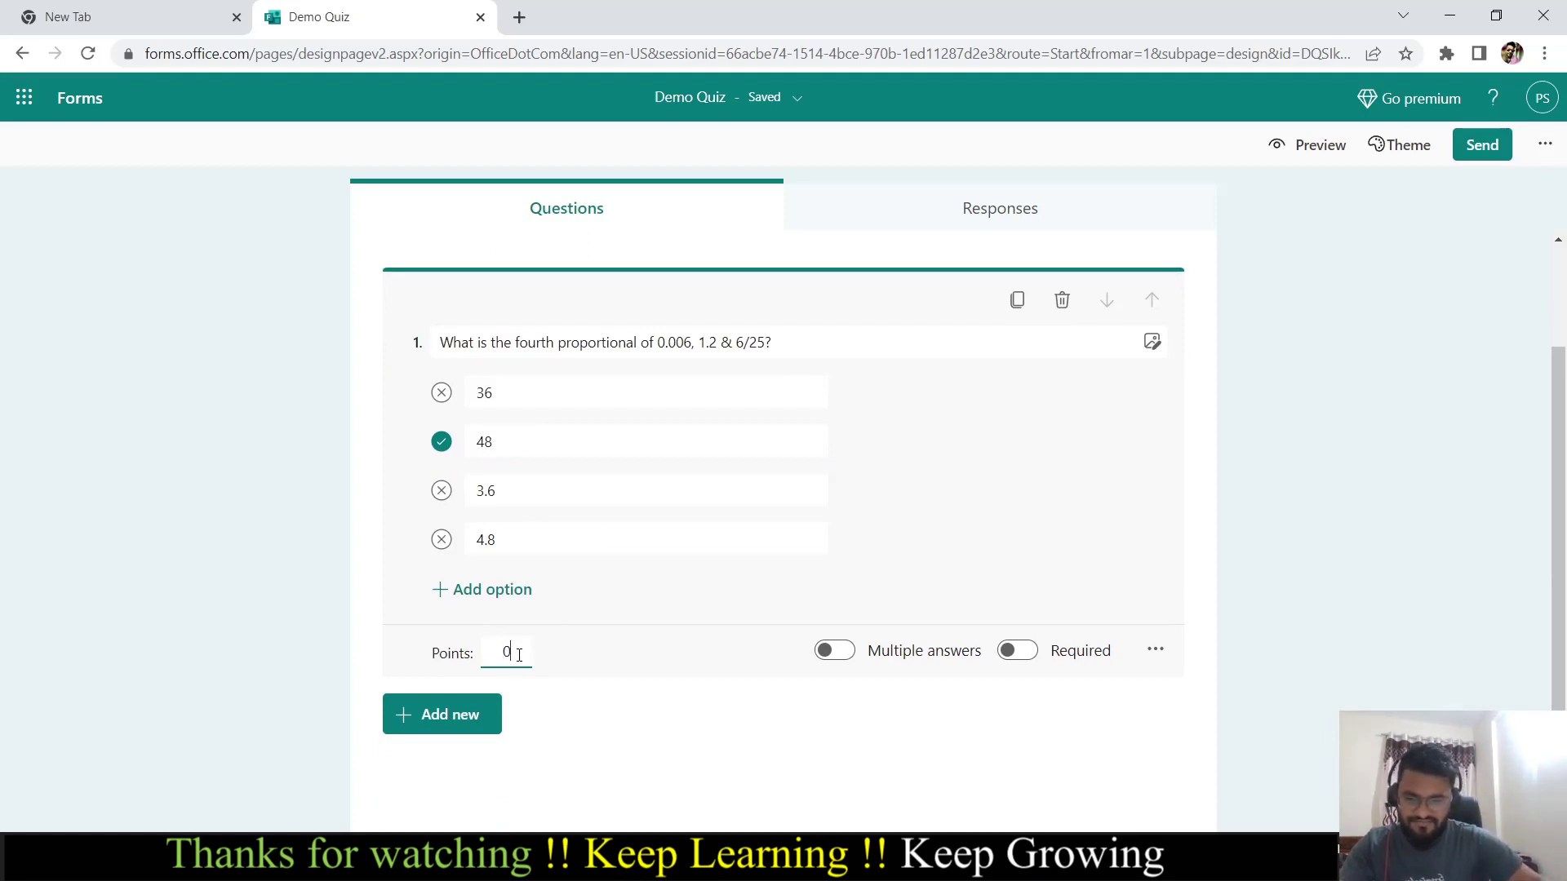
key(BackSpace)
text(5)
scroll(496, 703, down, 1)
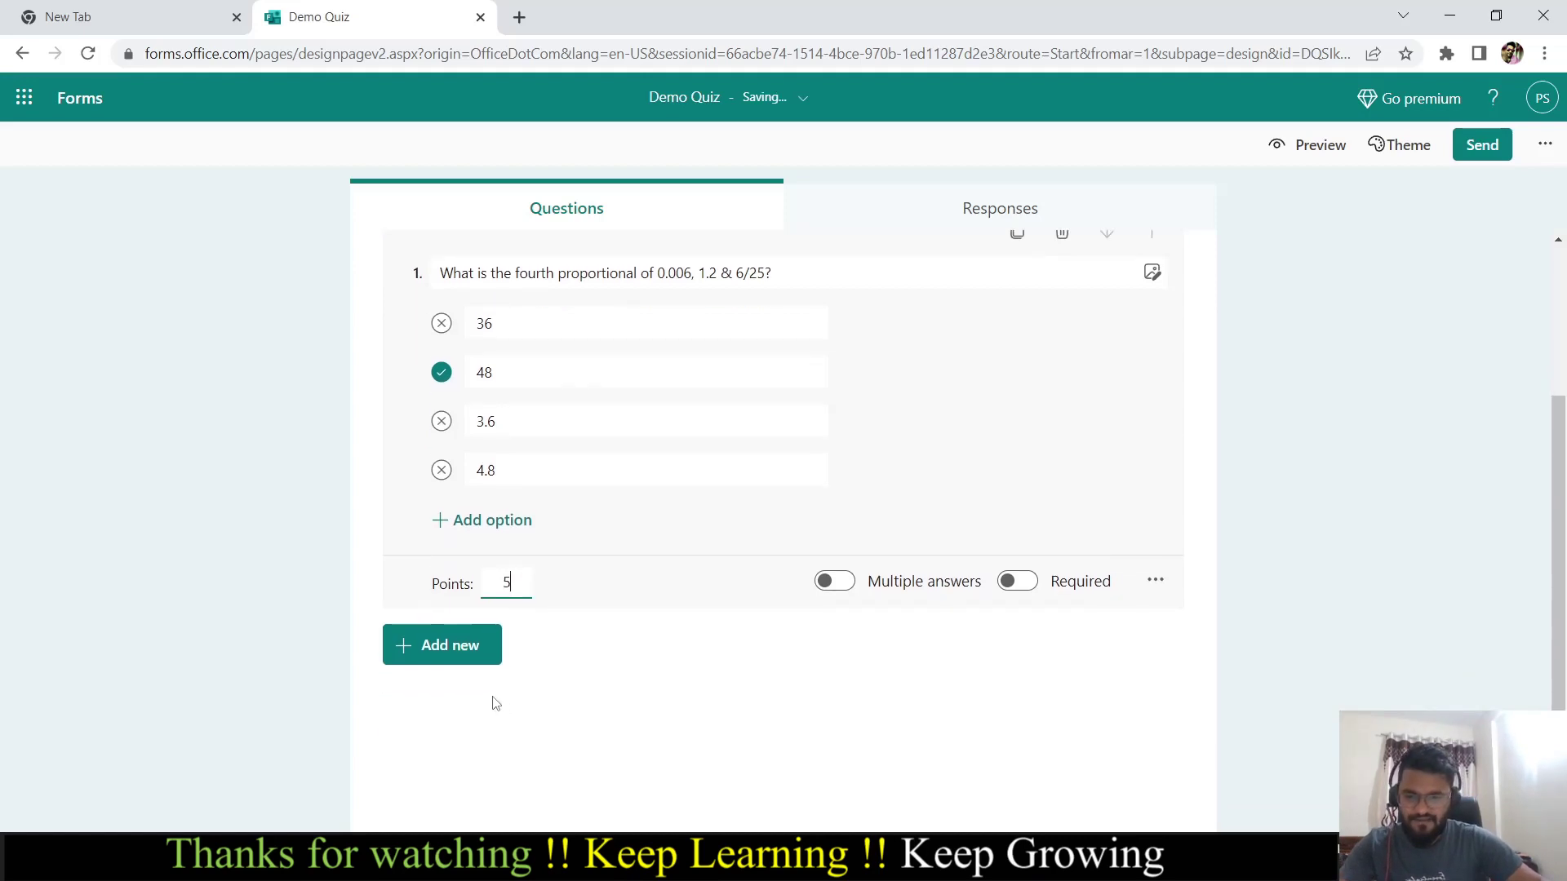
Add a Choice question 2 with the two-ants crossing text pasted from OneNote, removing the stray line break
click(441, 656)
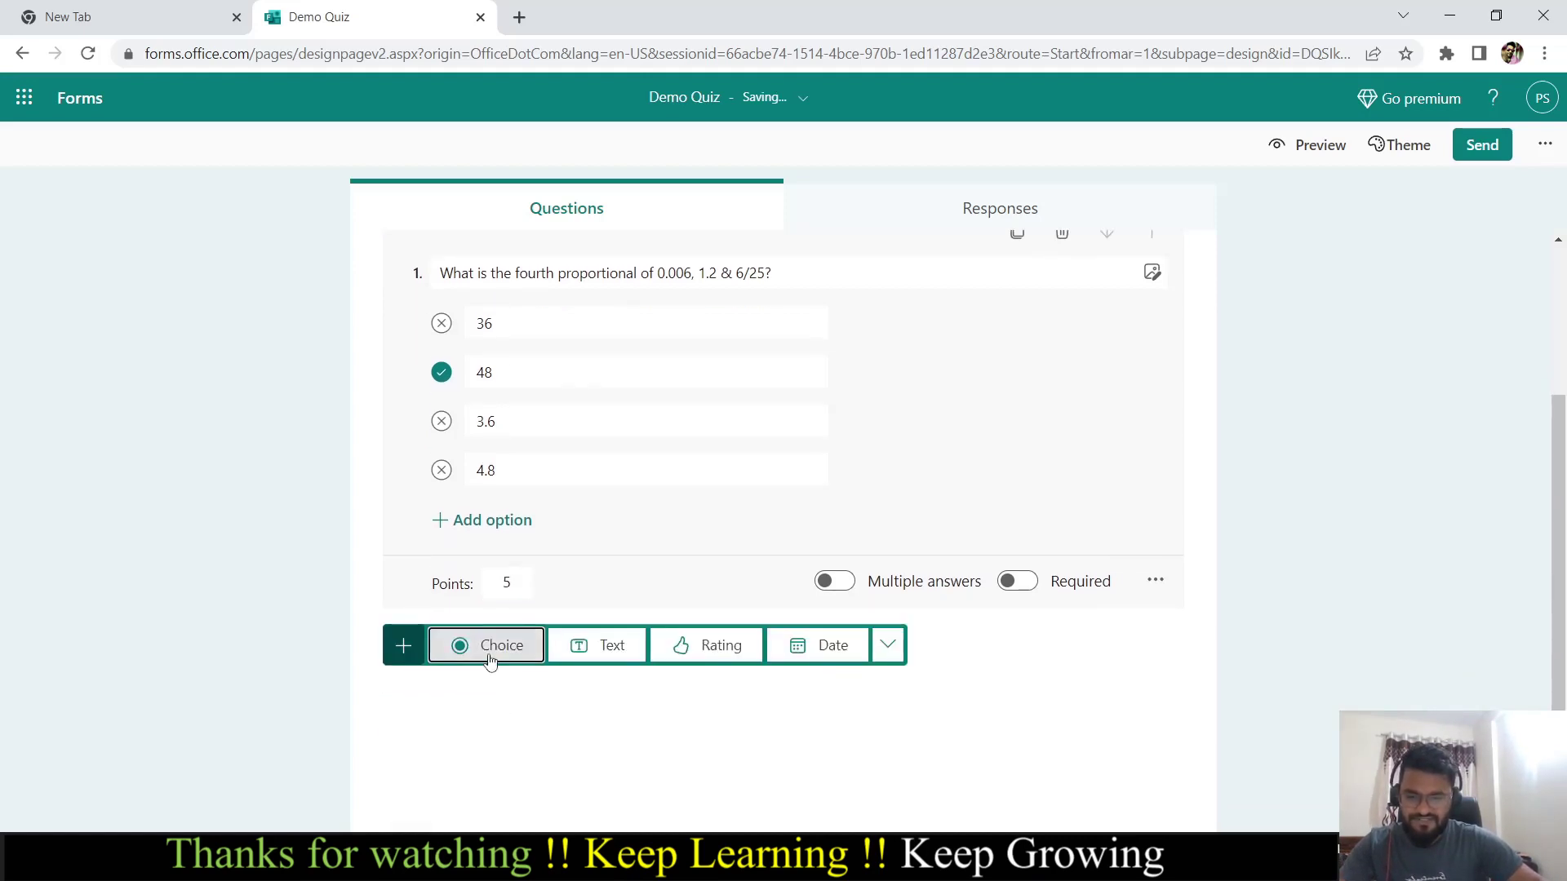
click(490, 661)
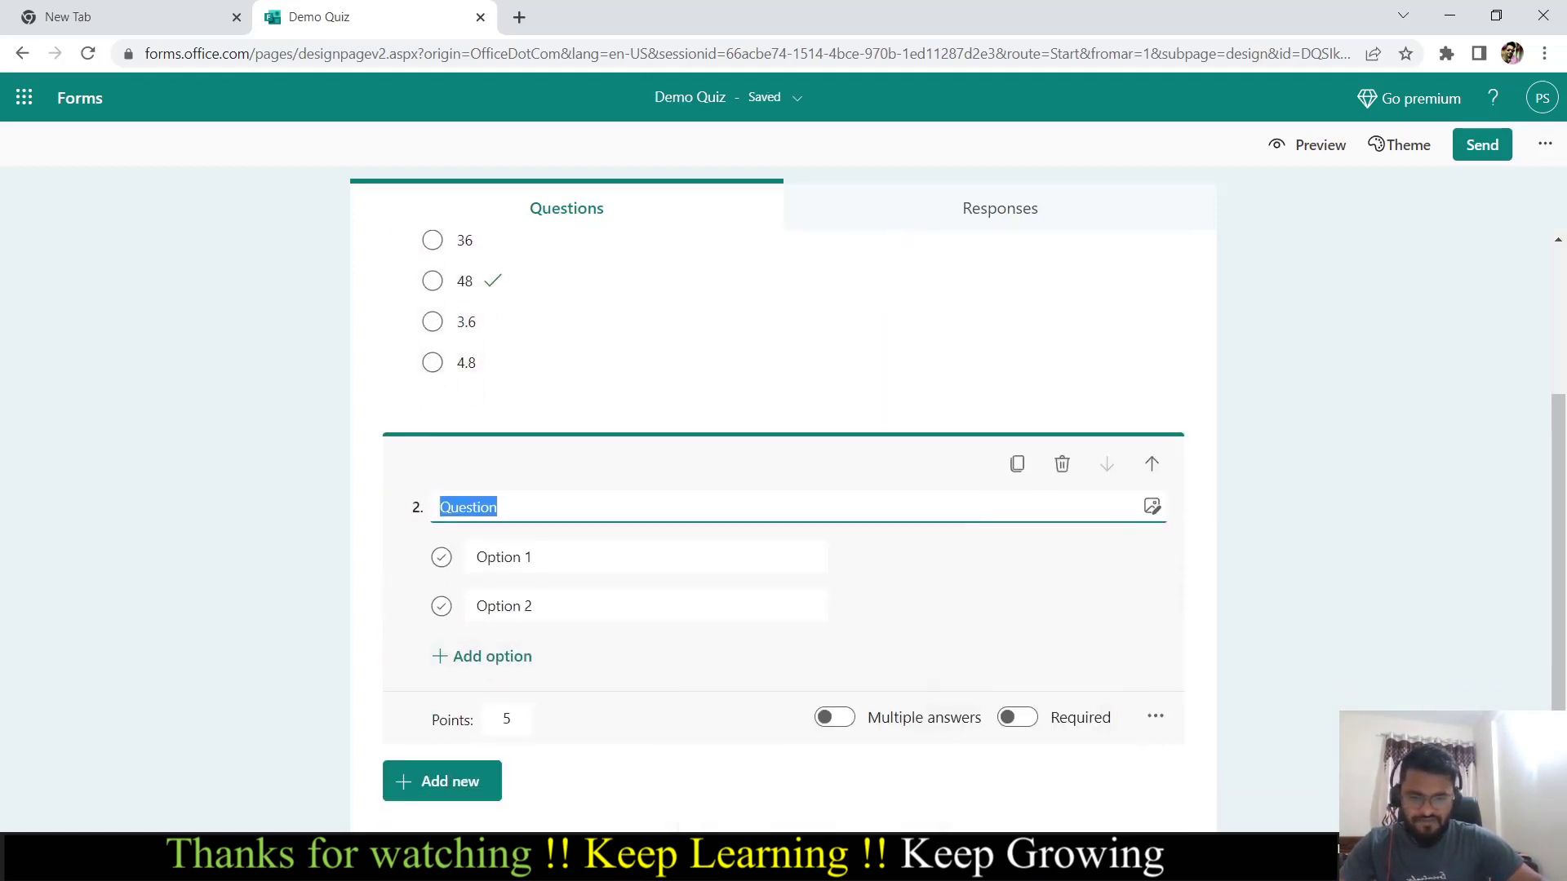
key(alt+Tab)
drag(87, 494, 360, 548)
key(ctrl+c)
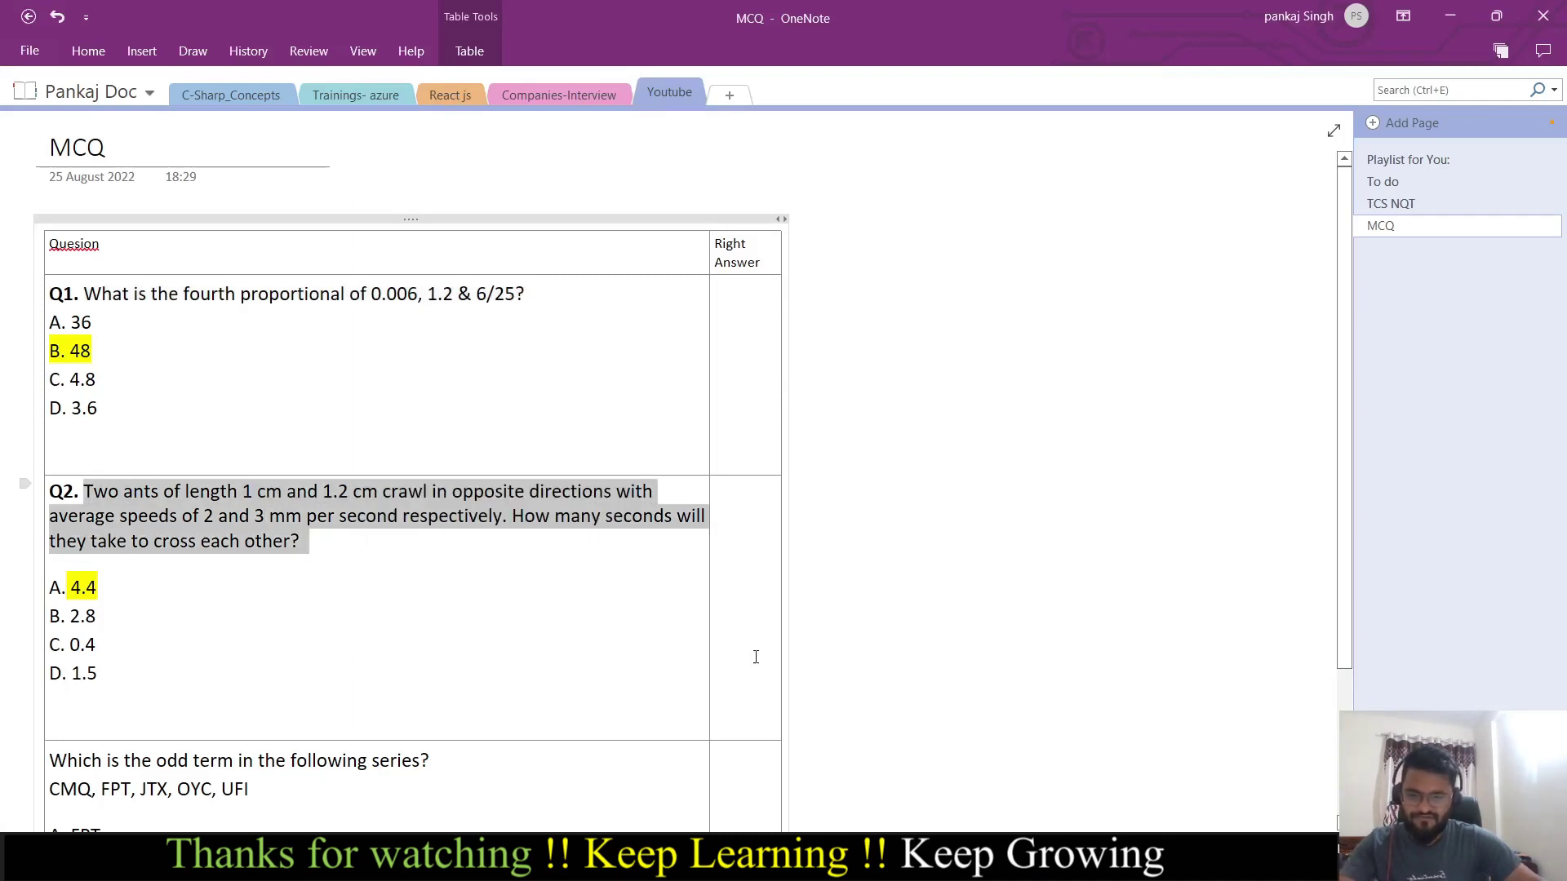
key(alt+Tab)
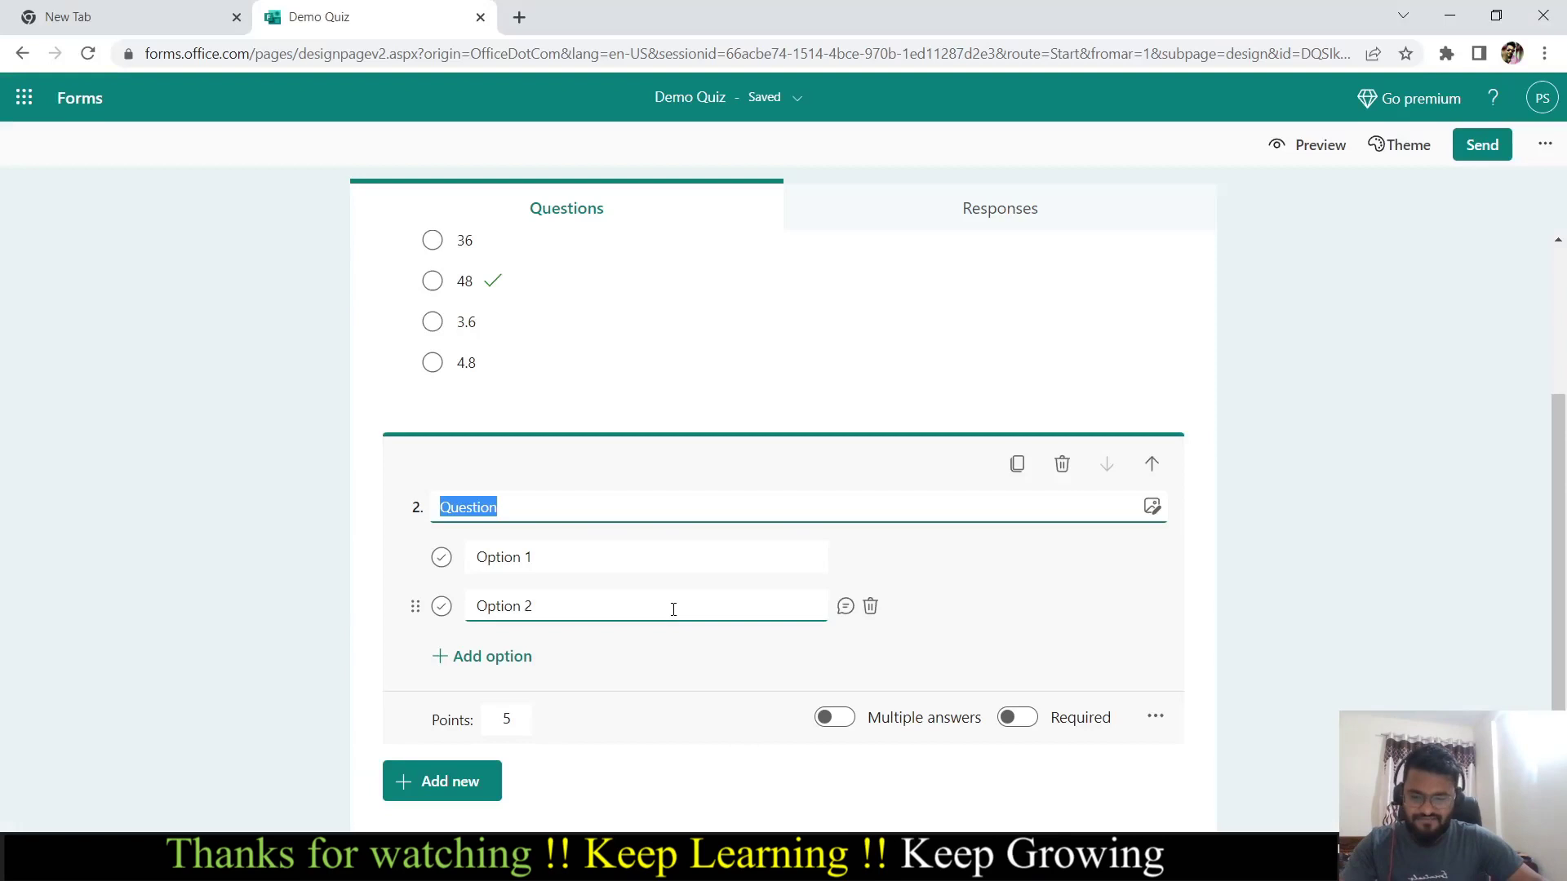
key(ctrl+v)
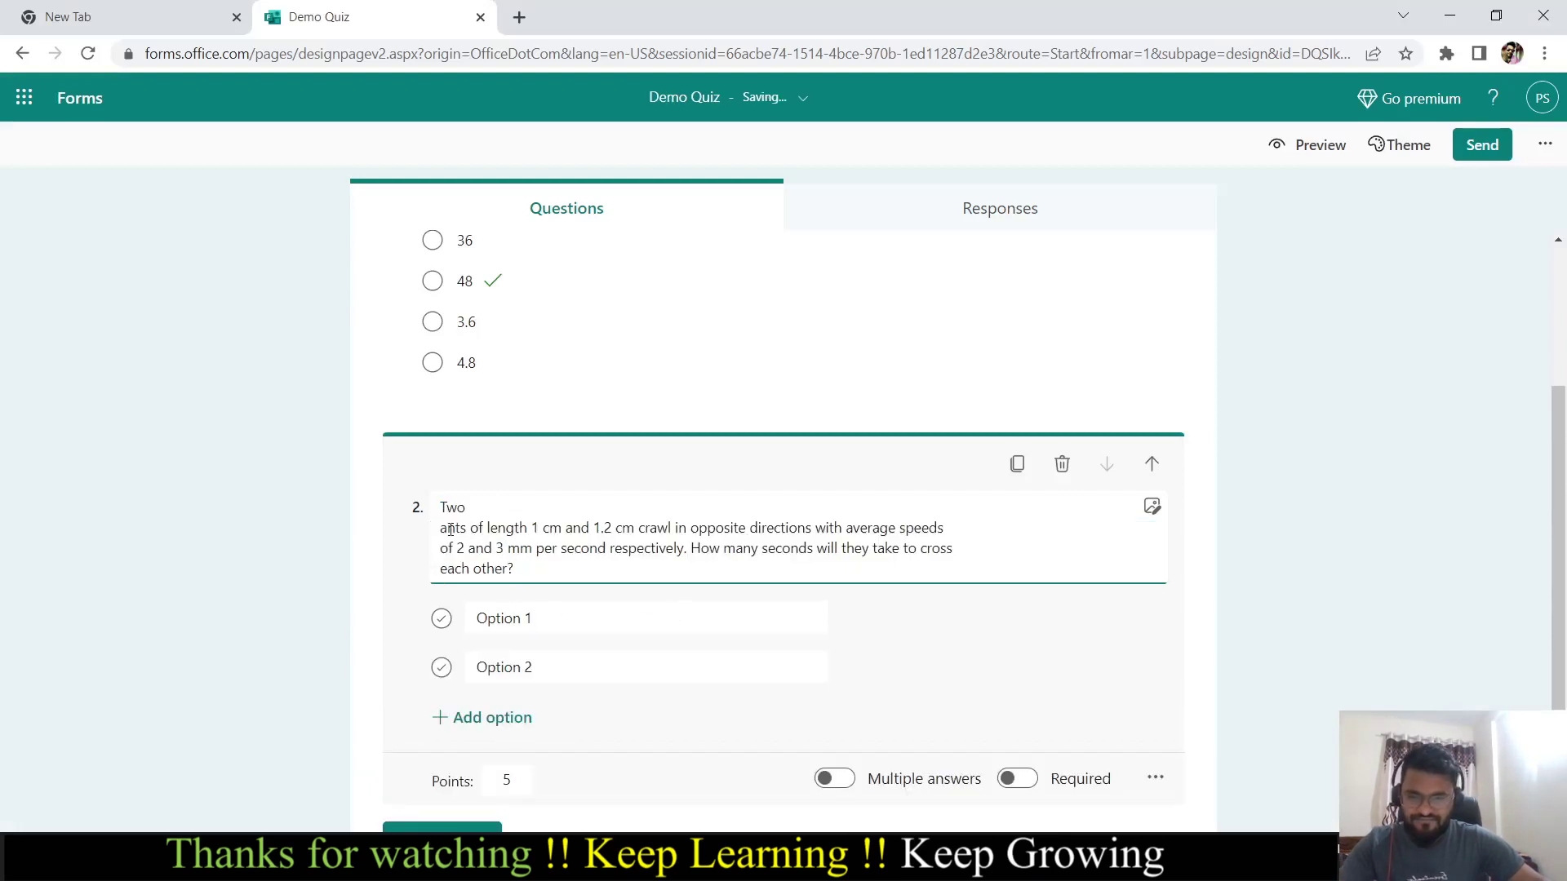
click(443, 530)
key(BackSpace)
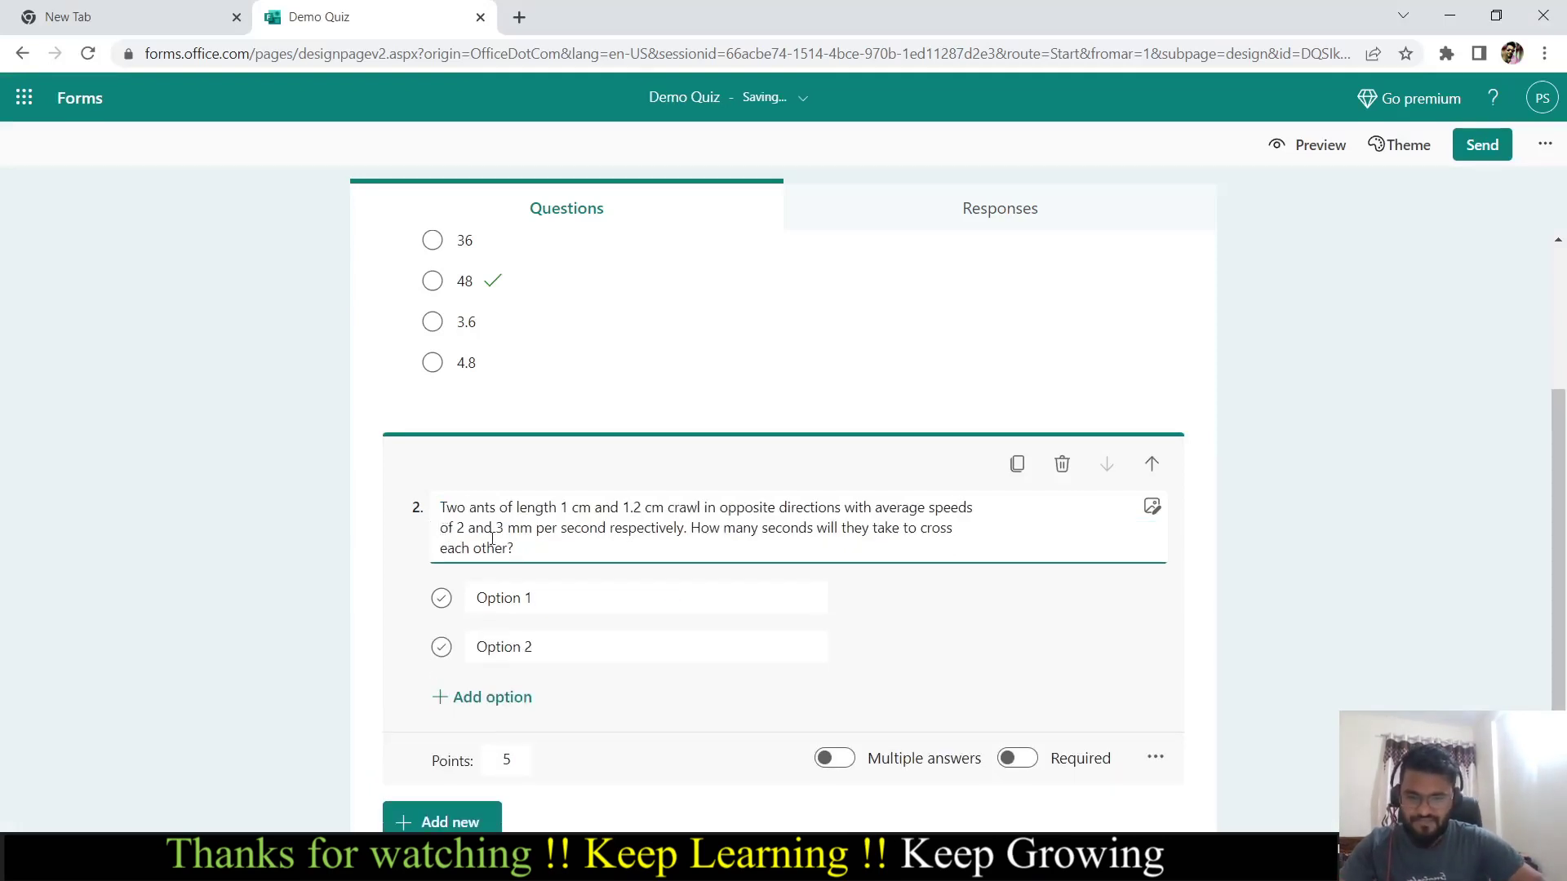
Give question 2 options 4.4, 2.8, 0.4 and 3.7, with 4.4 marked correct
click(514, 605)
text(4.)
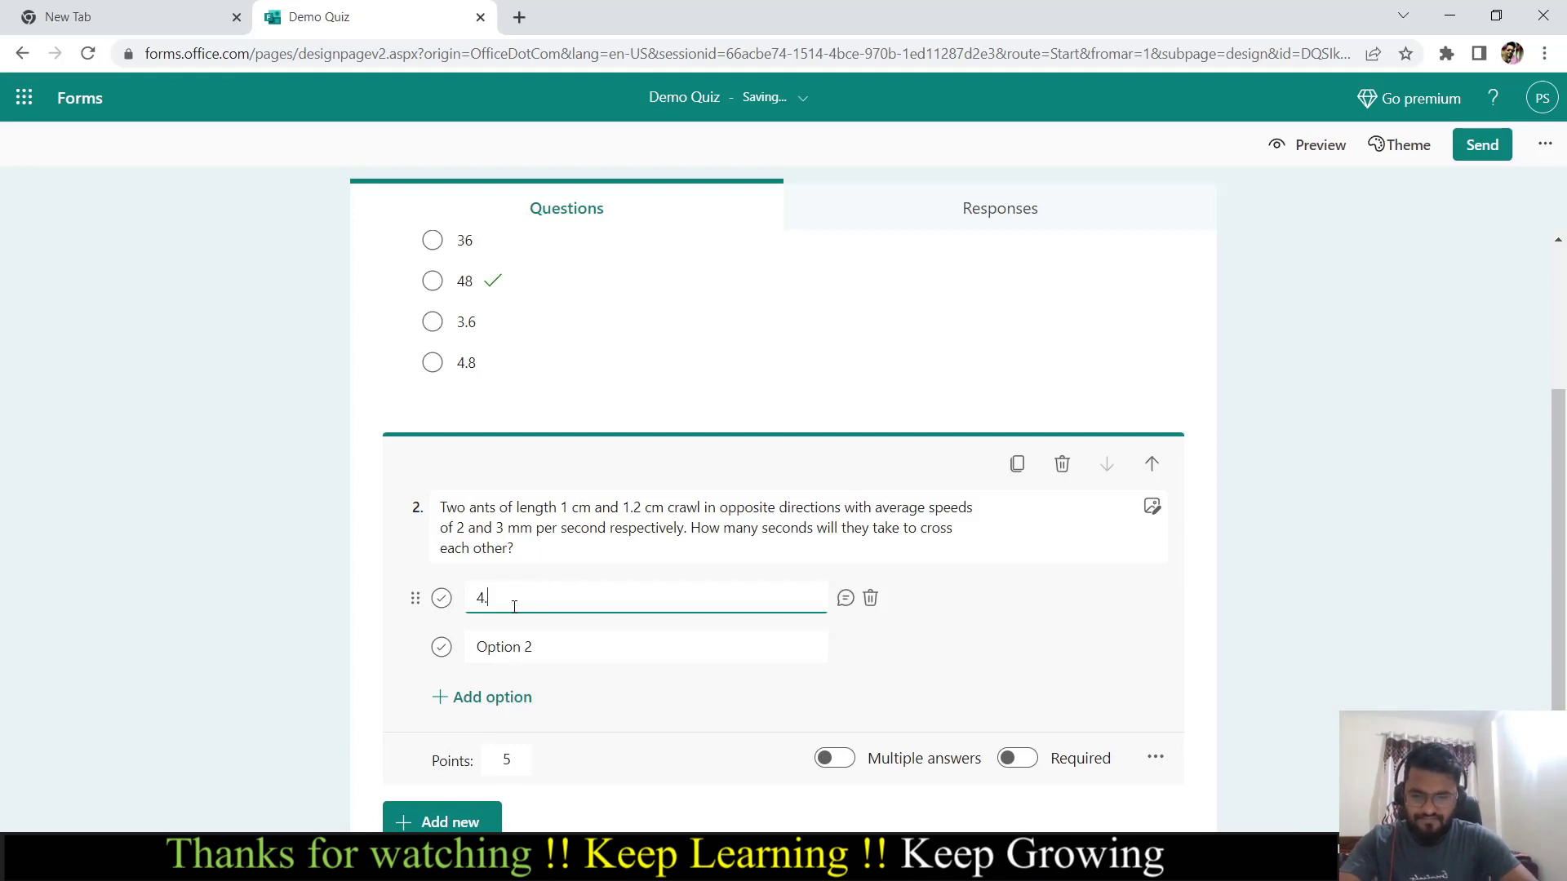
text(4)
click(513, 630)
text(2)
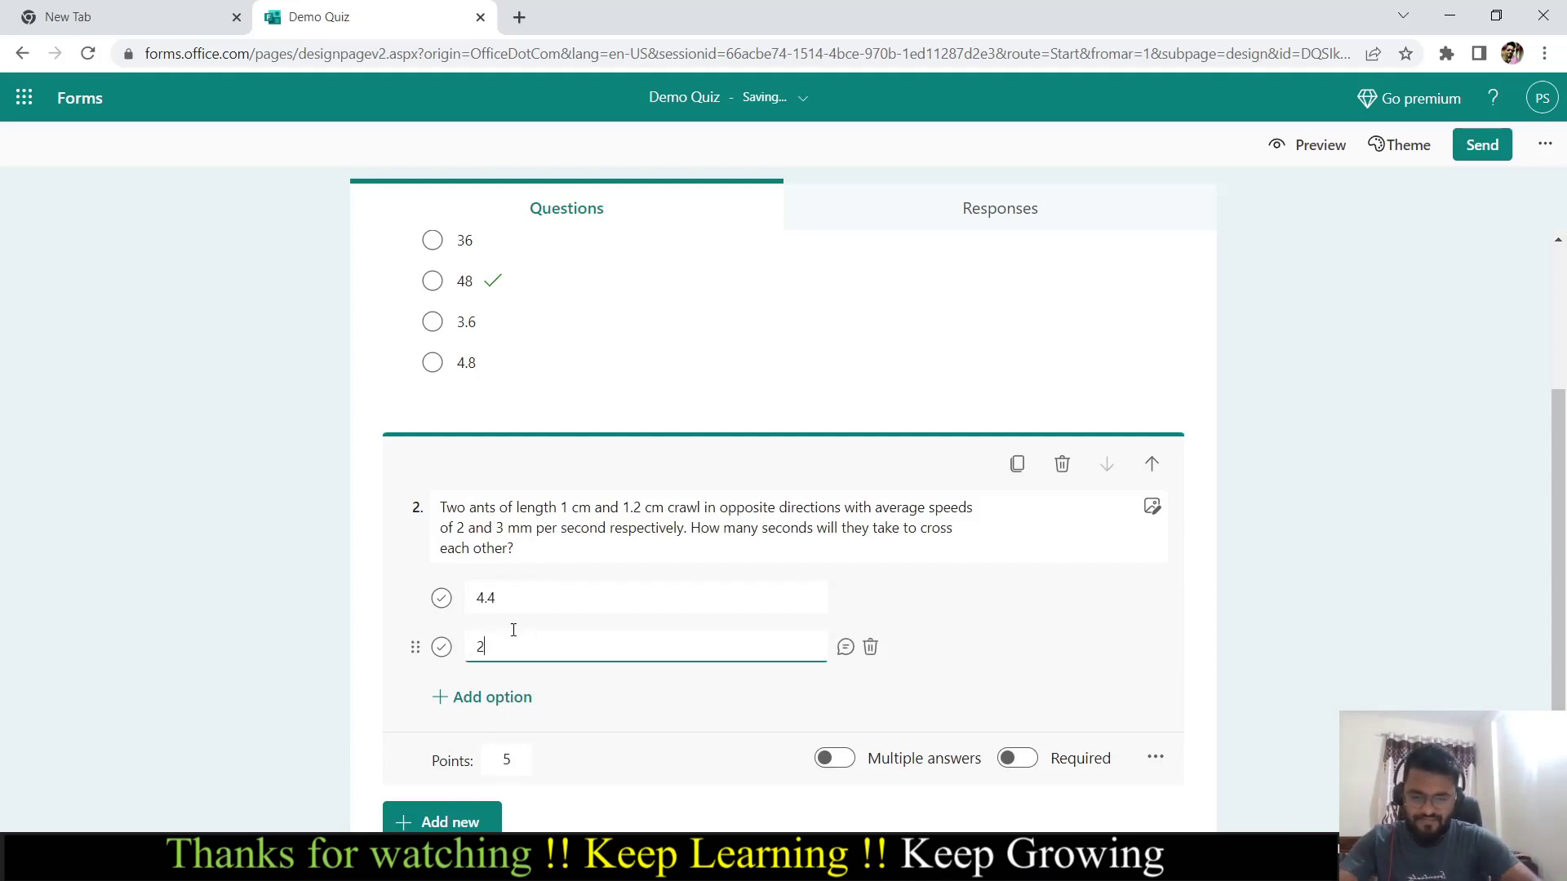
text(.8)
key(Return)
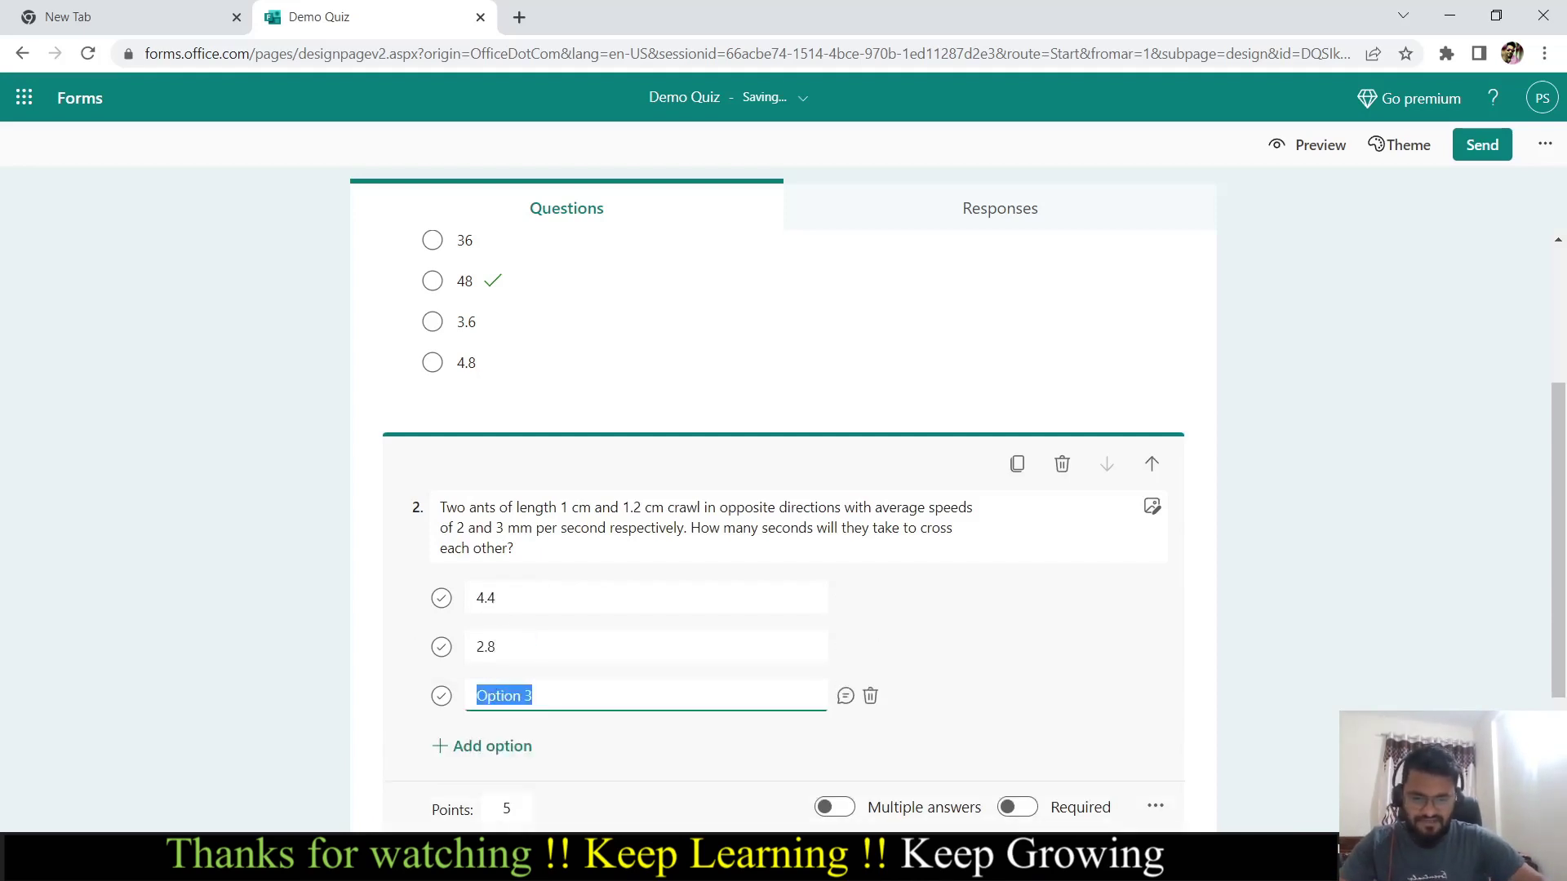
key(alt+Tab)
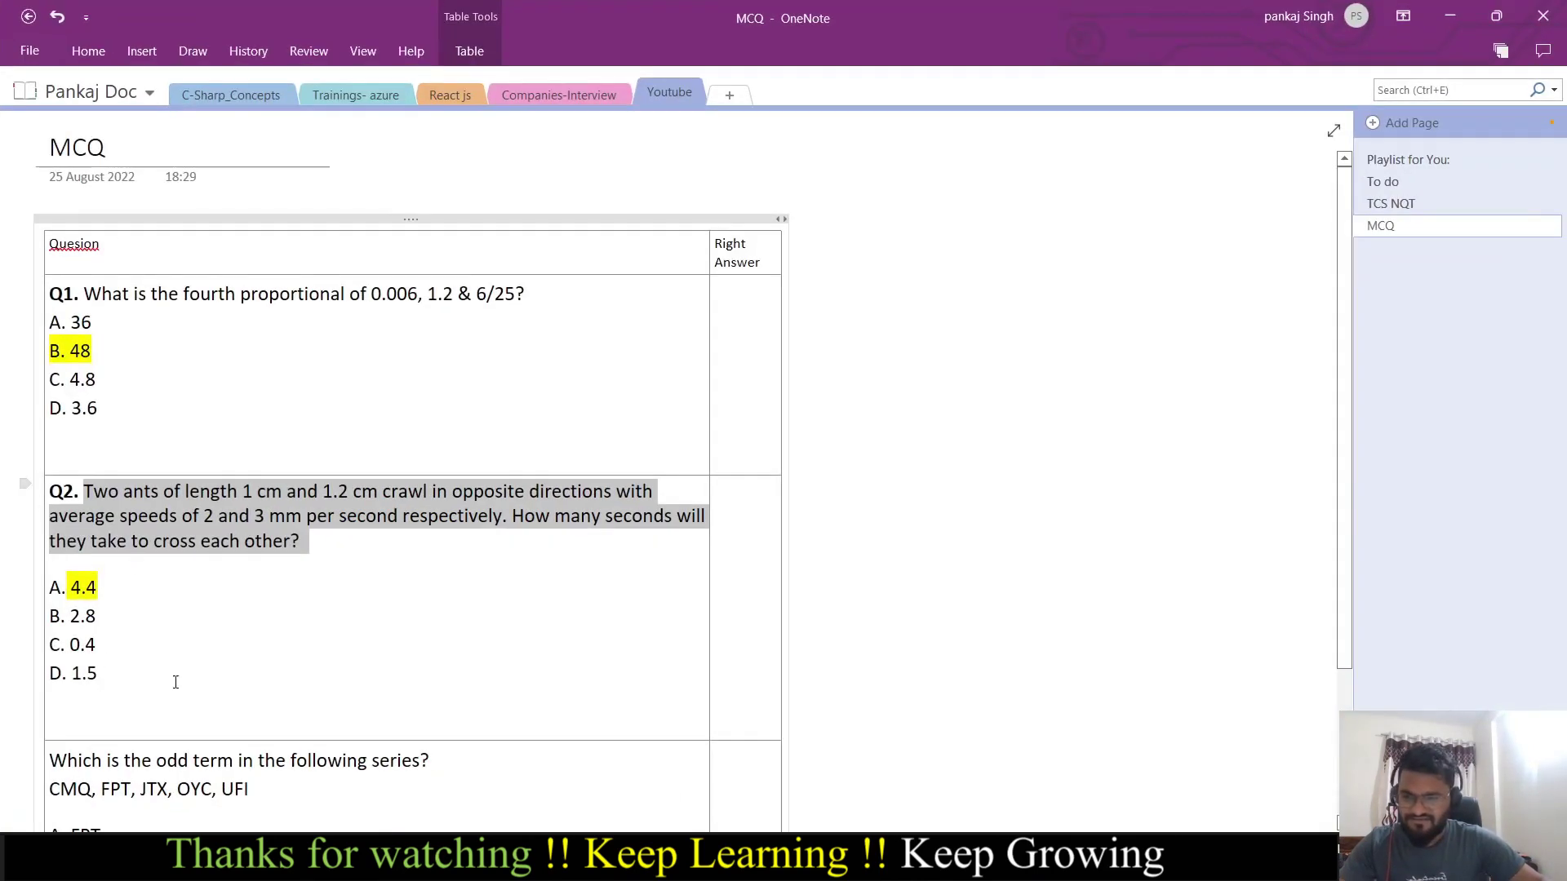
key(alt+Tab)
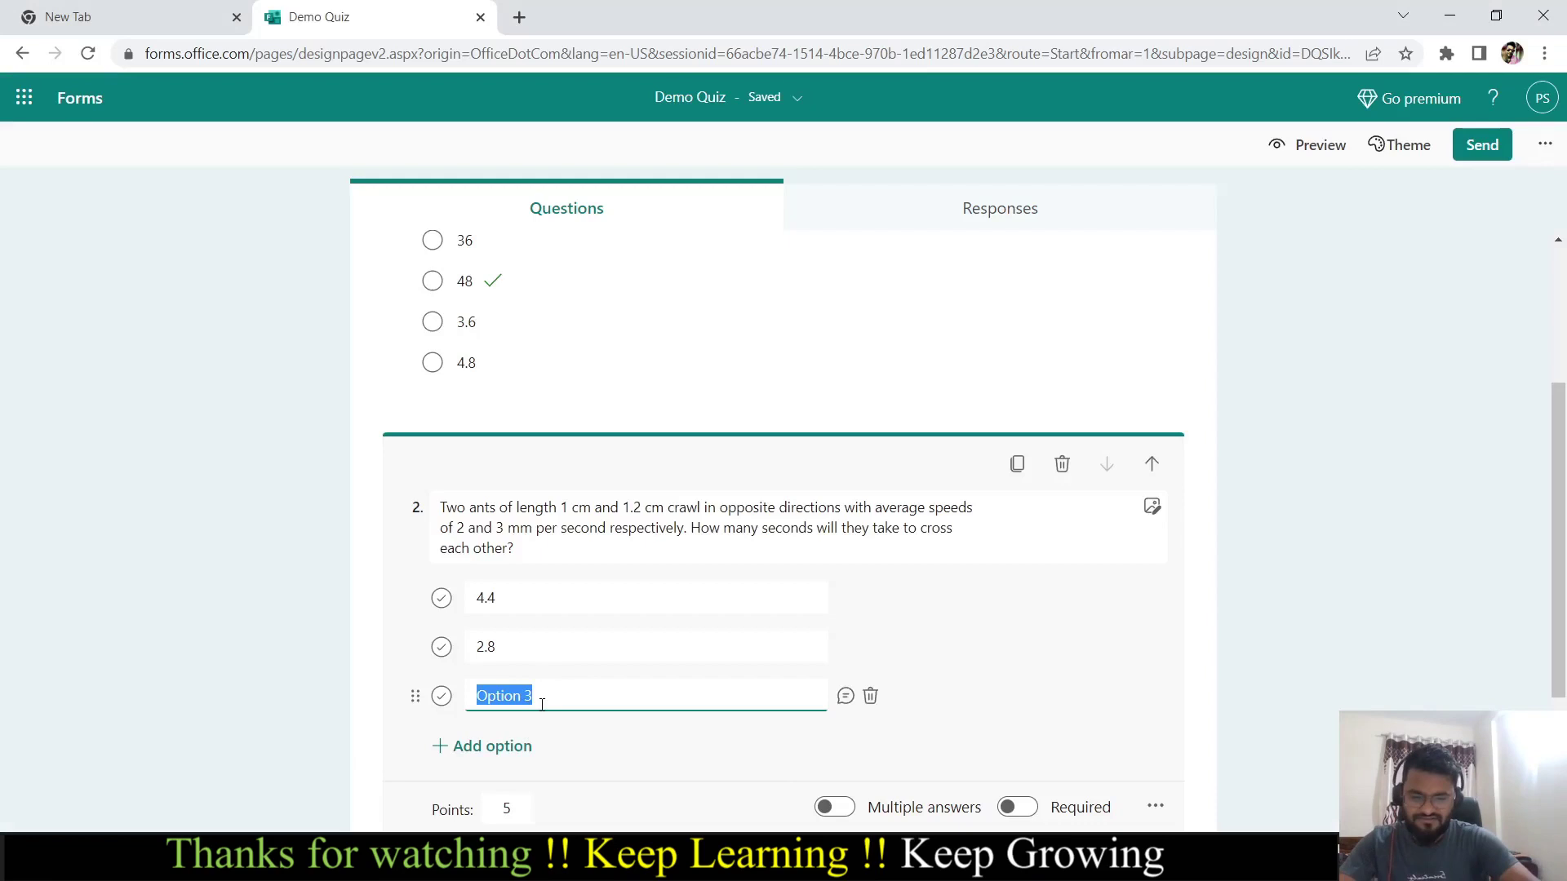
text(0.4)
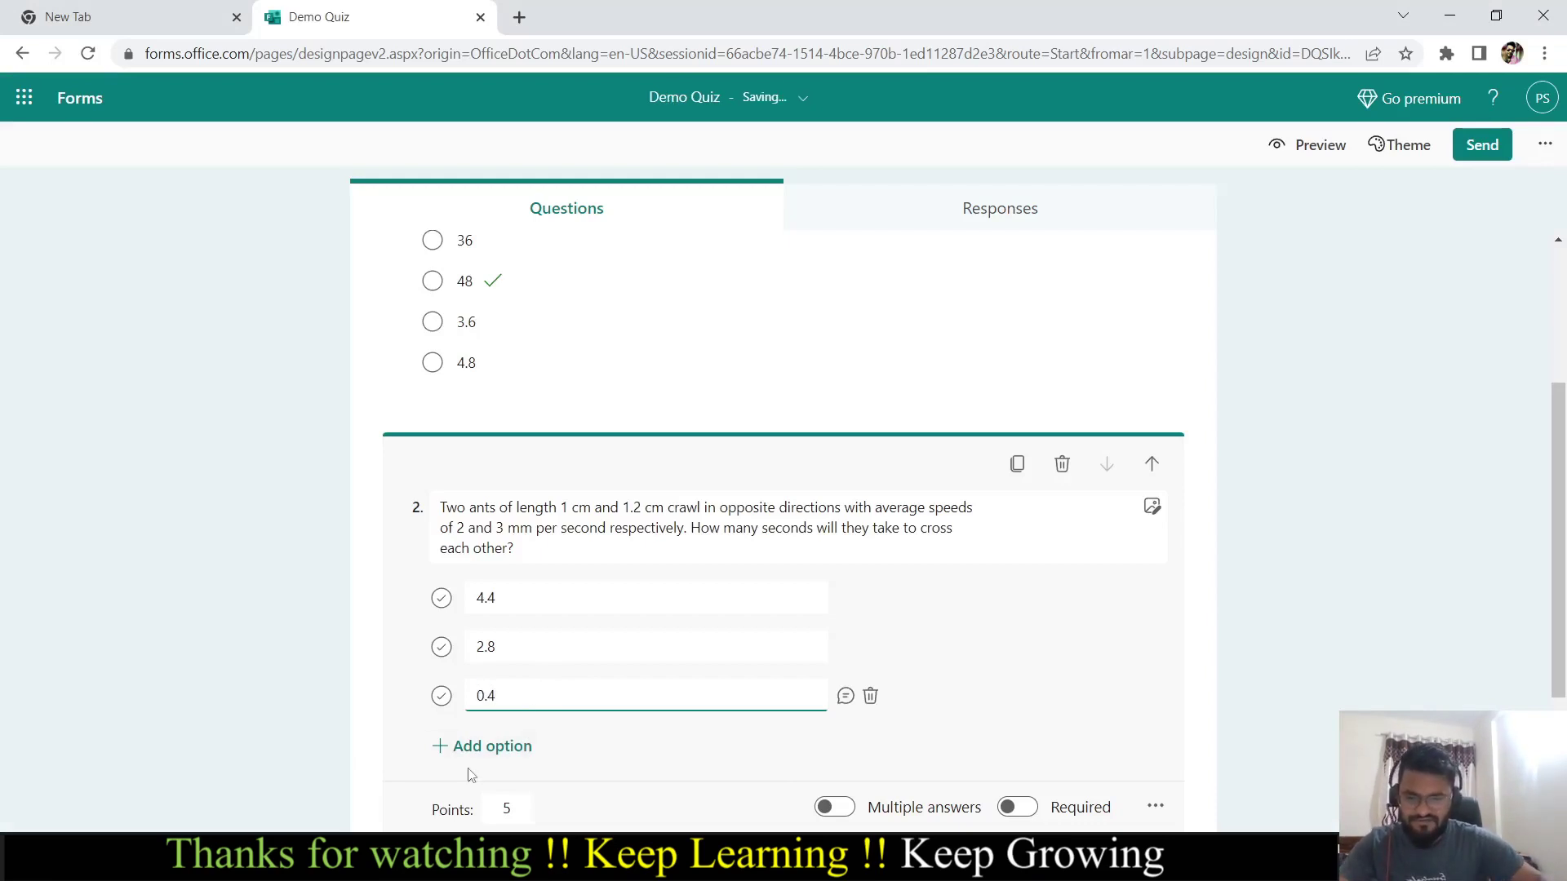
click(488, 747)
text(3.7)
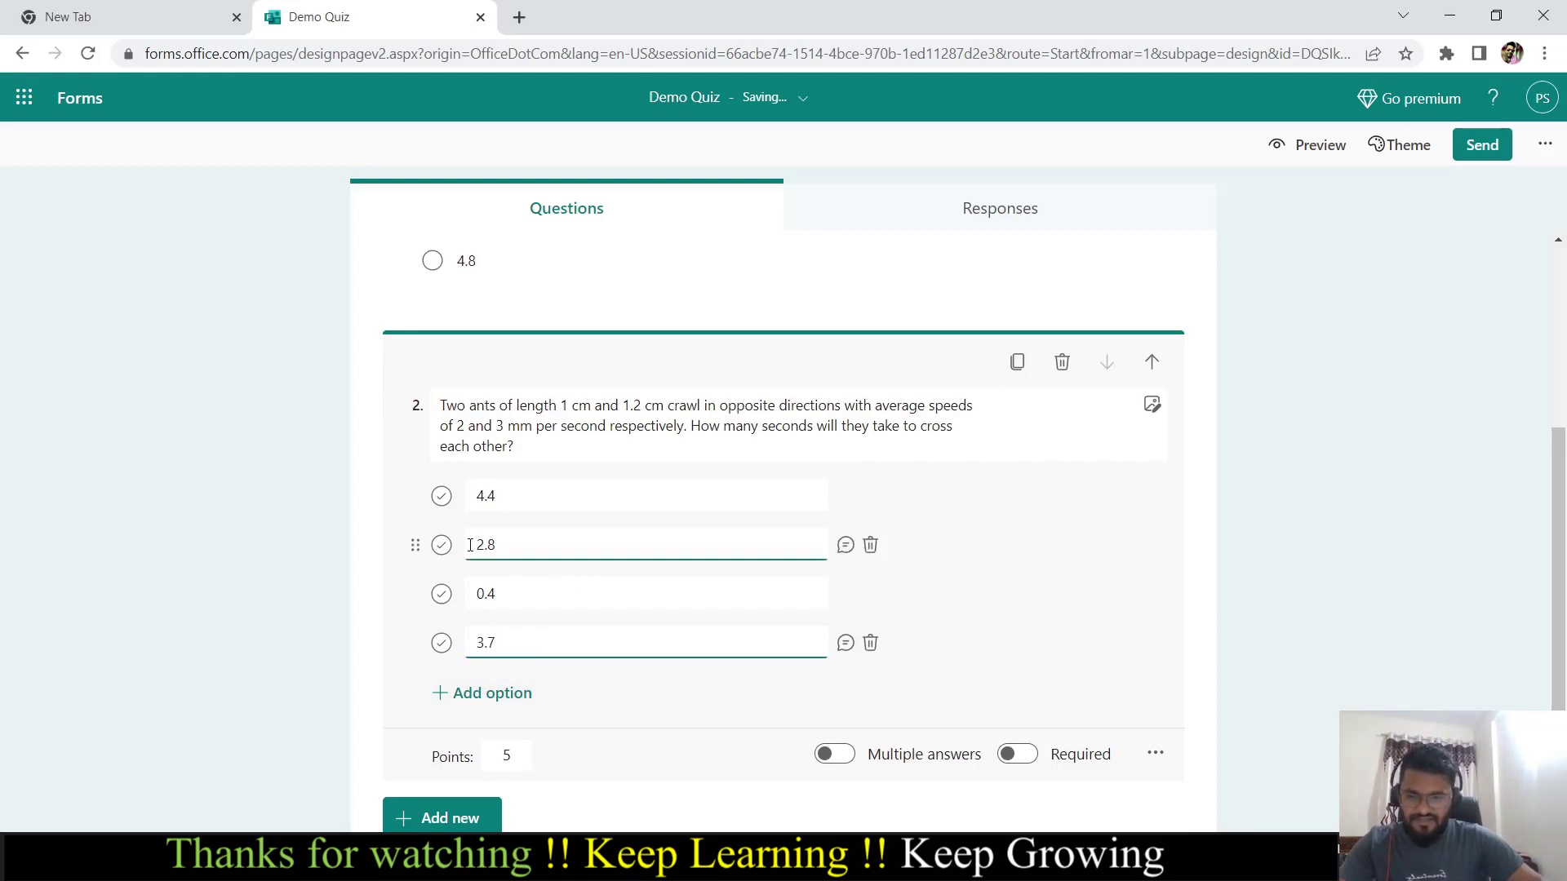
click(440, 495)
Copy the odd-term series question text from OneNote
key(alt+Tab)
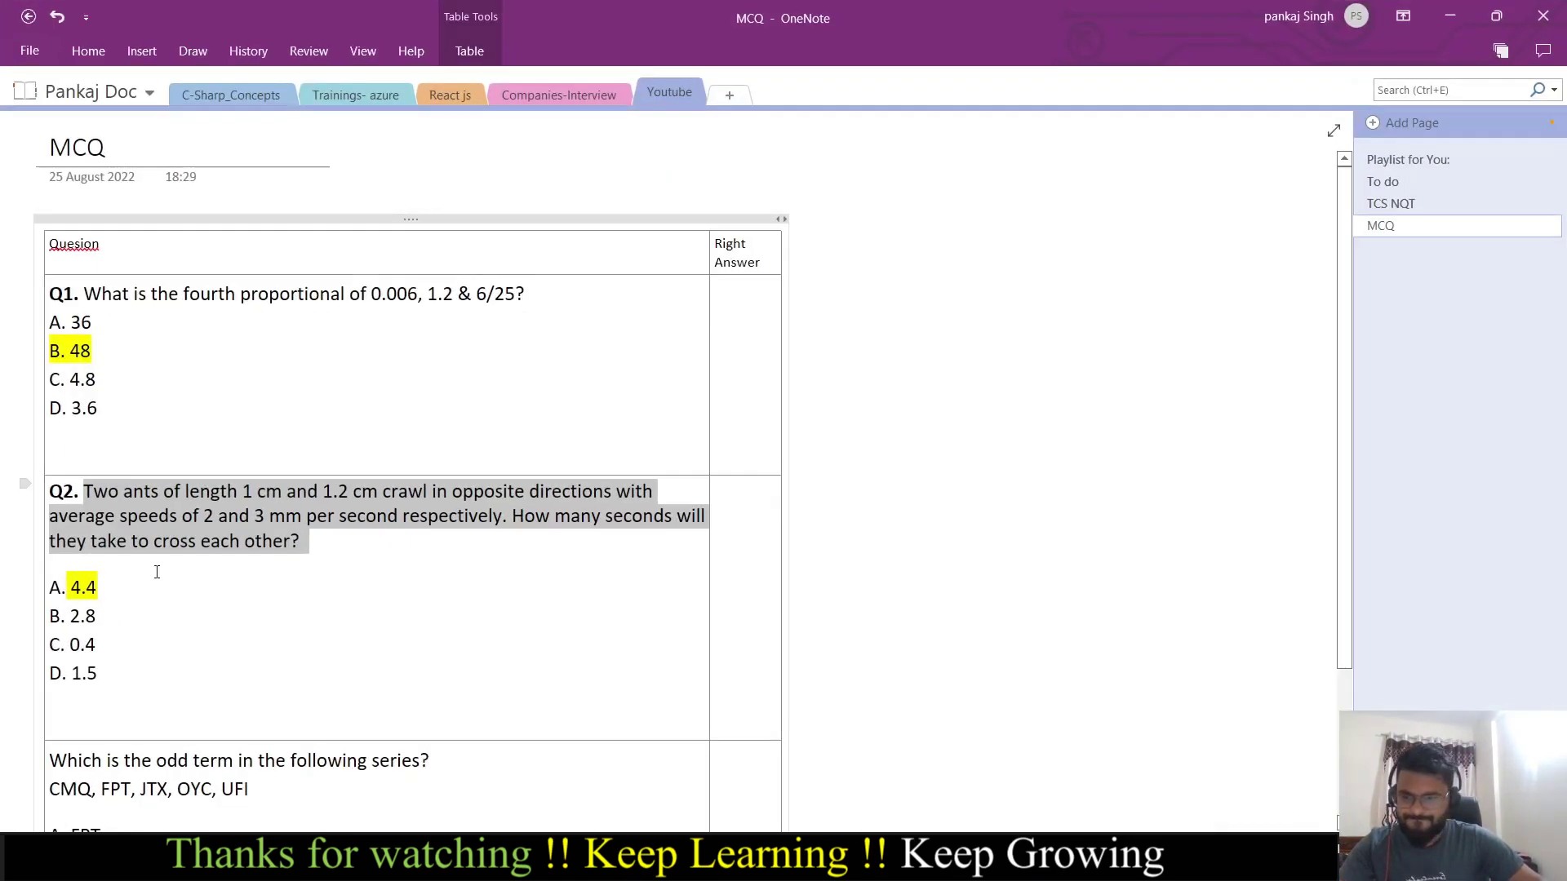
scroll(263, 393, down, 5)
drag(263, 393, 57, 363)
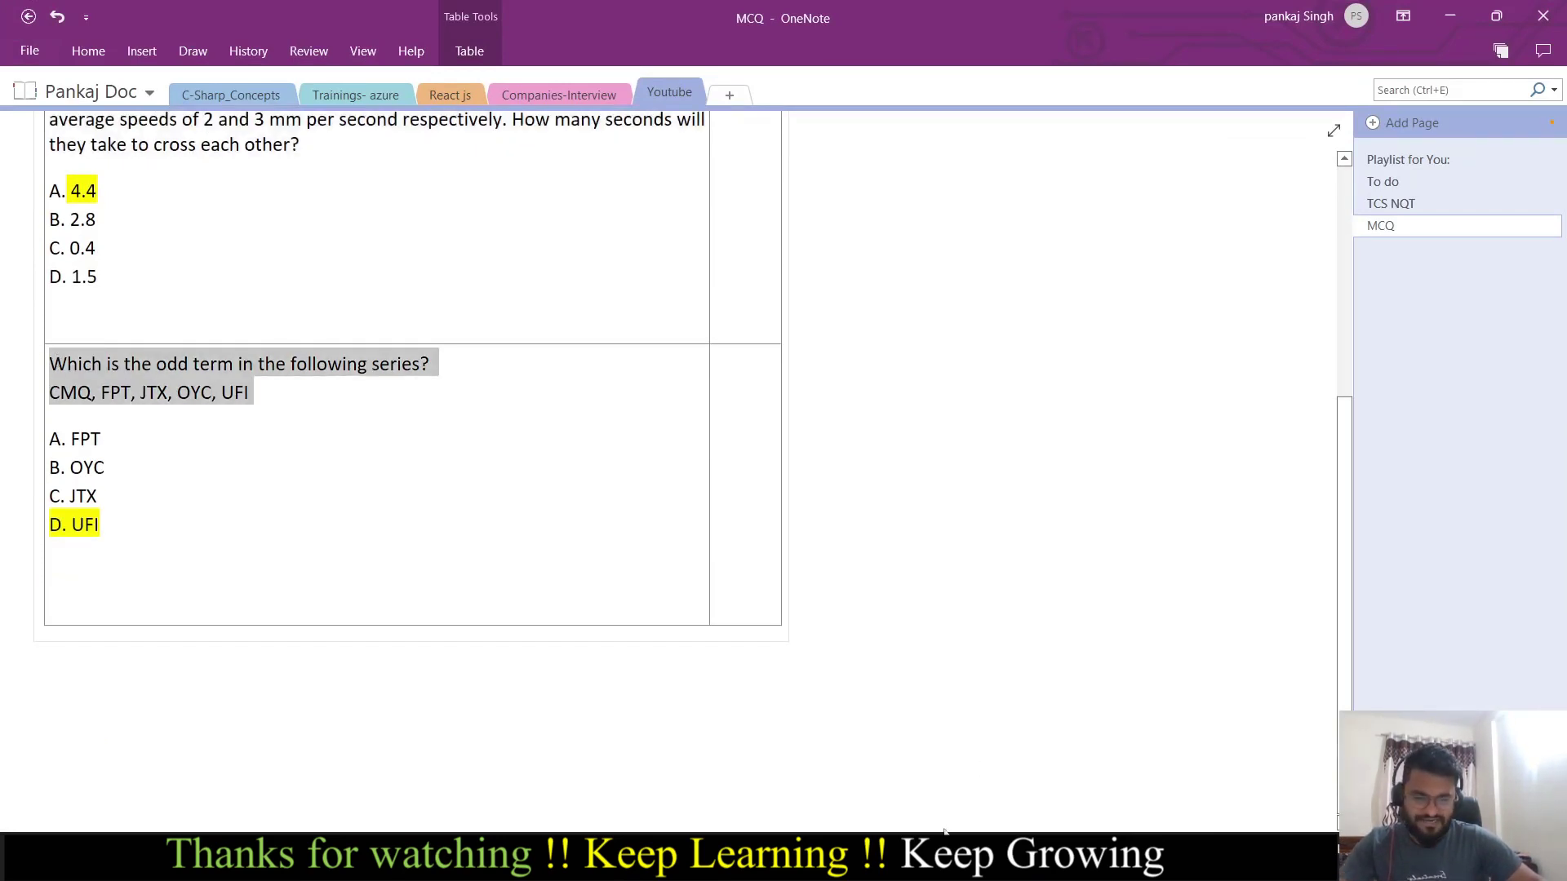
key(alt+Tab)
Try Multiple answers on question 2 with 2.8 ticked, then turn it off so only 4.4 is correct
click(454, 660)
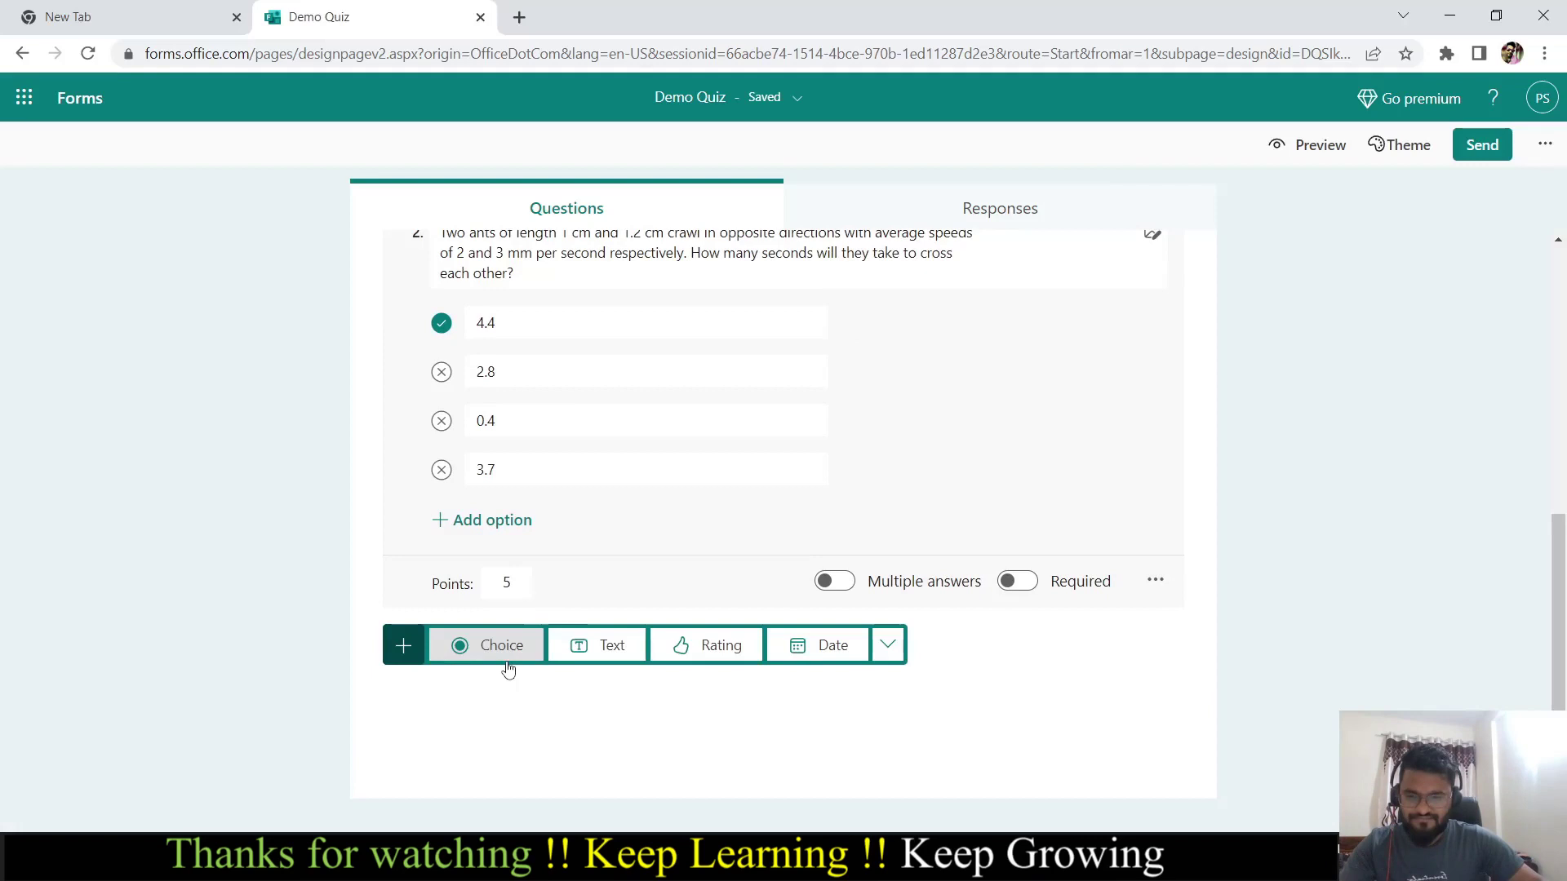
scroll(542, 637, up, 3)
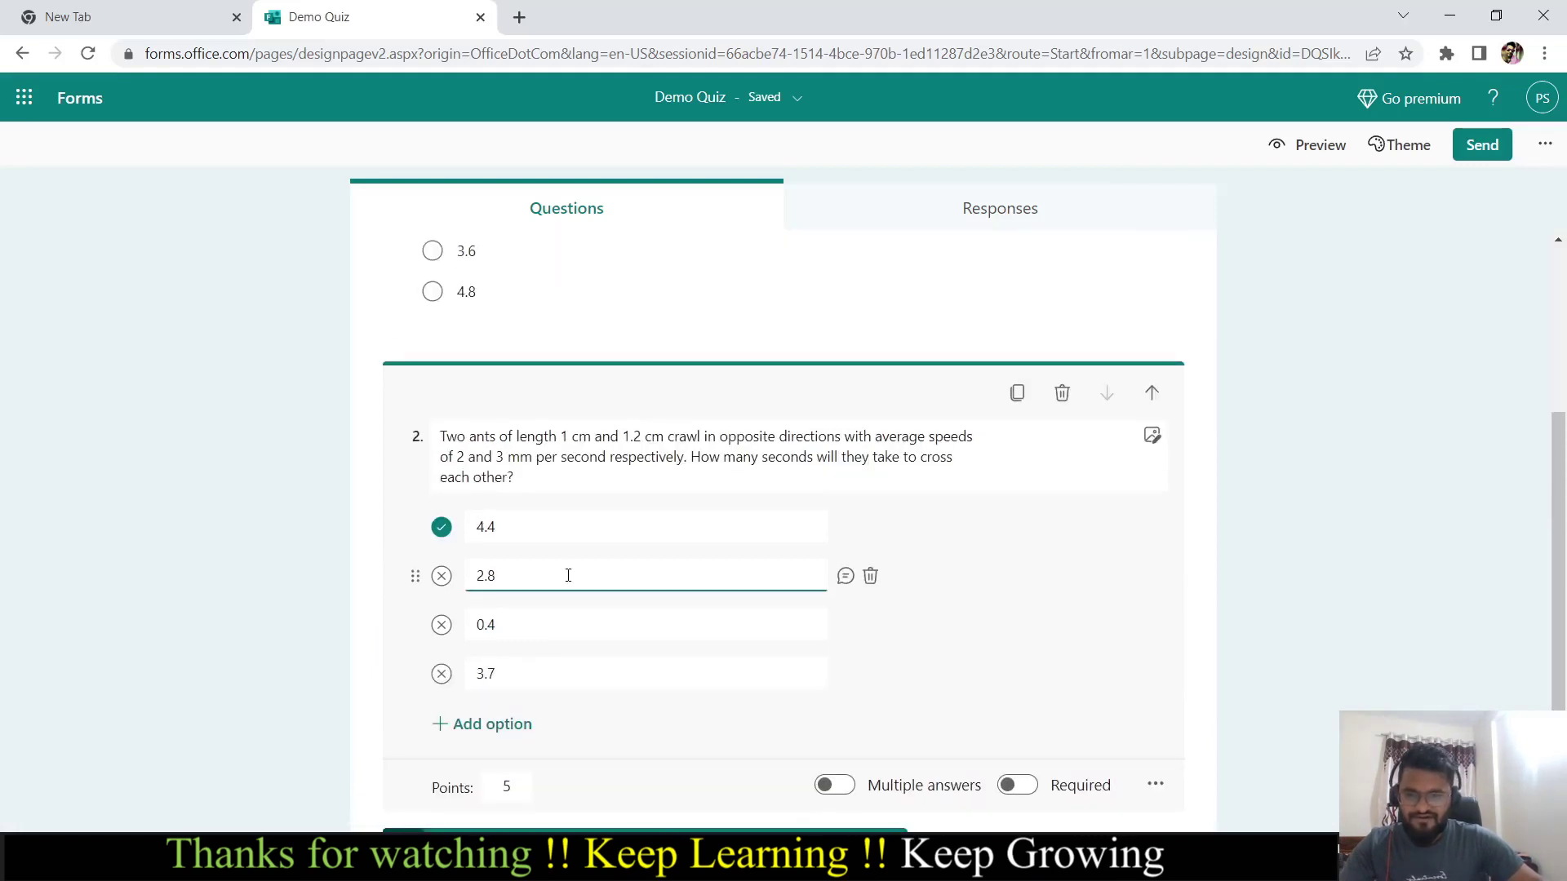
scroll(568, 575, up, 2)
scroll(560, 588, down, 4)
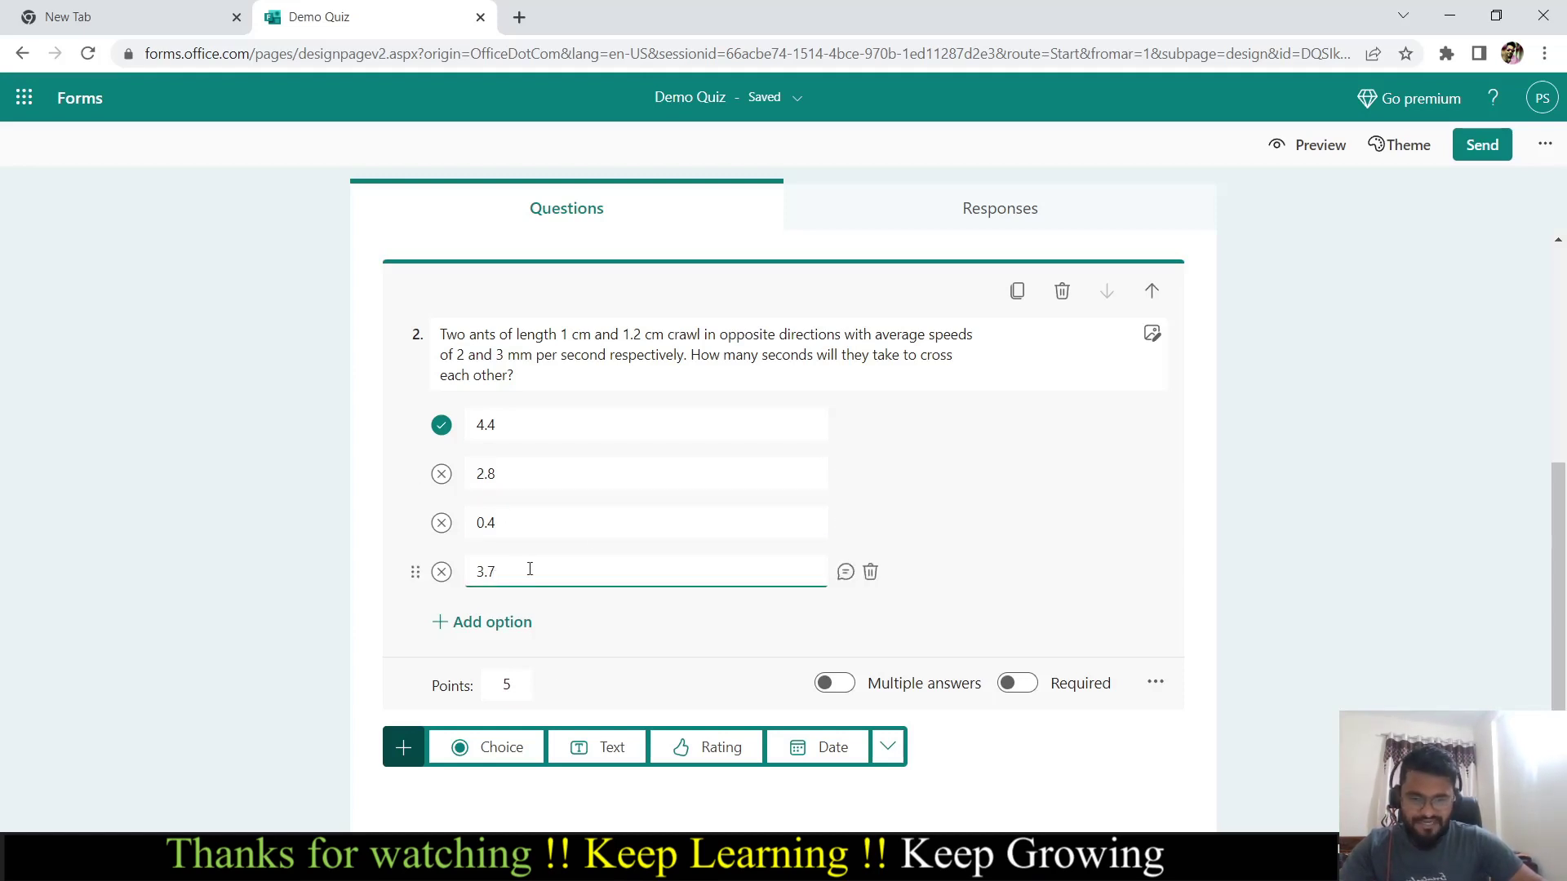
click(511, 539)
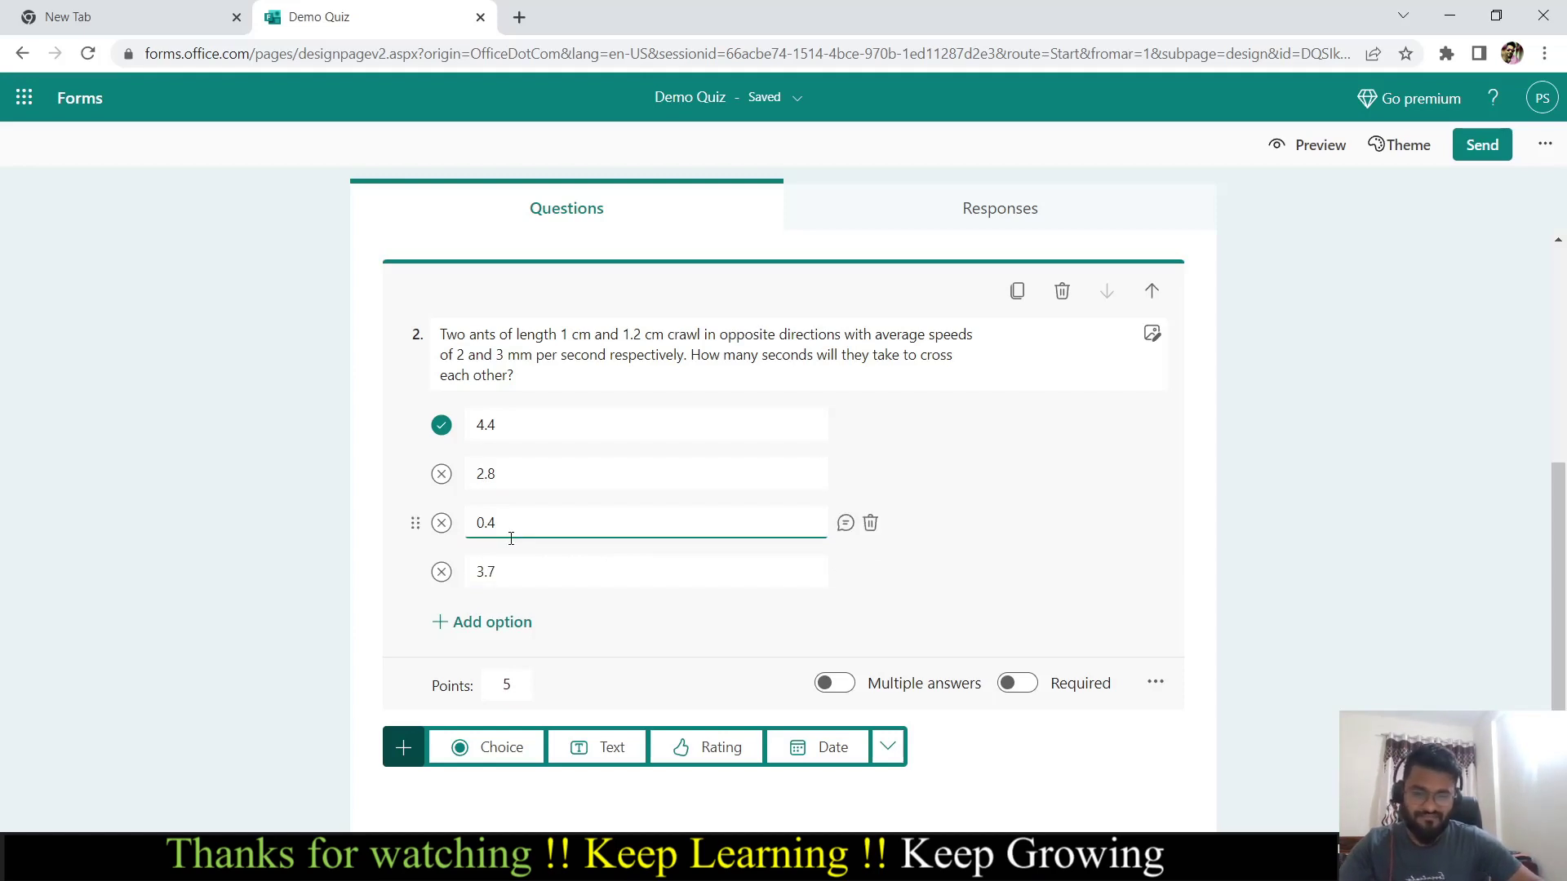
click(844, 686)
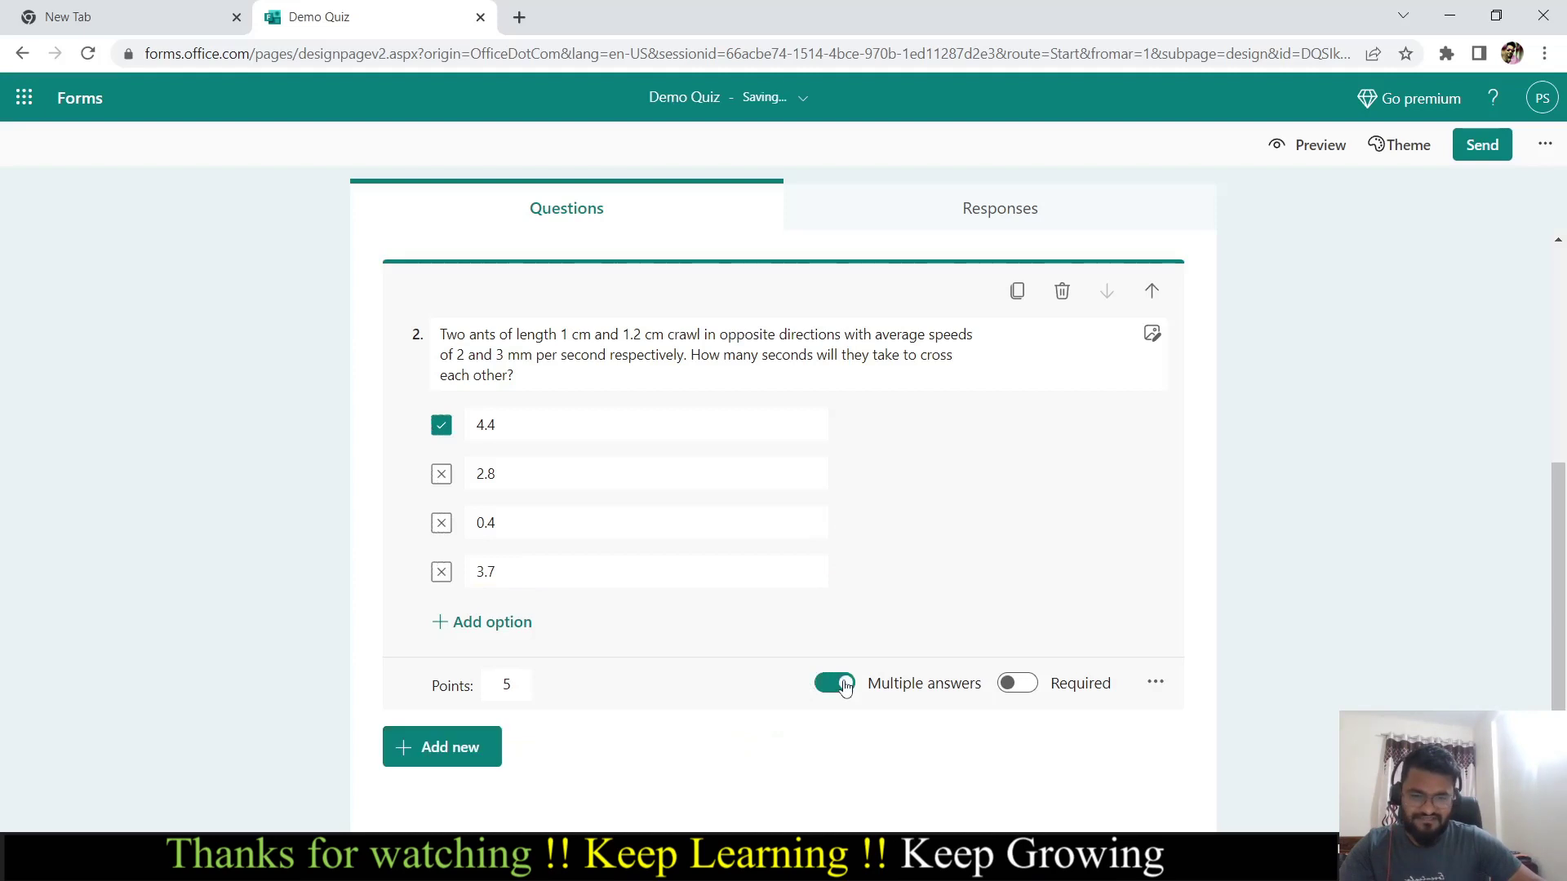
click(441, 478)
click(488, 469)
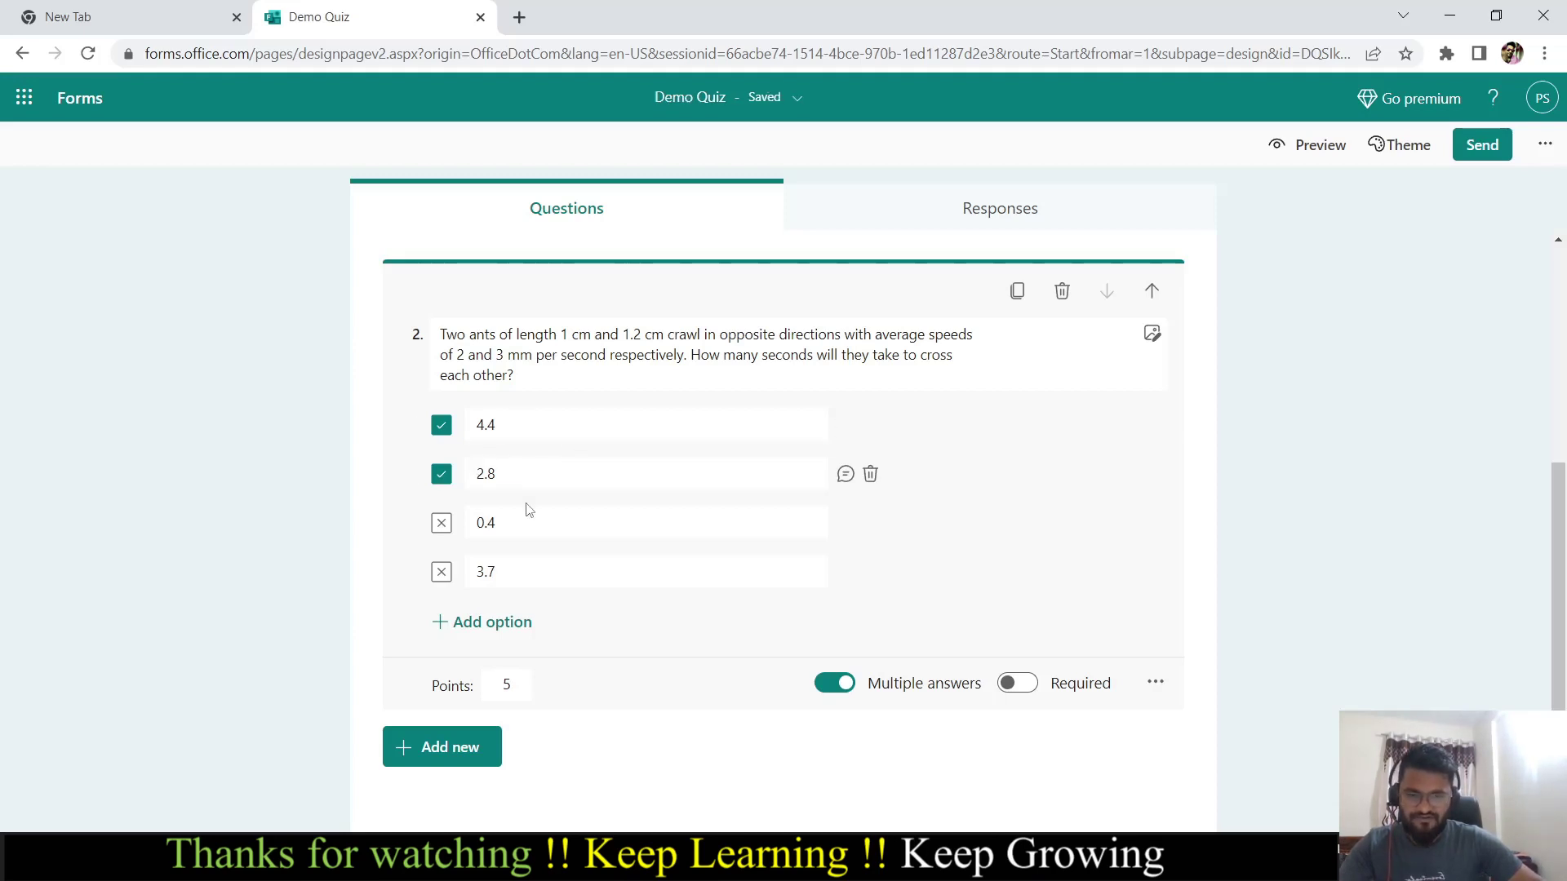
click(833, 690)
scroll(672, 607, down, 1)
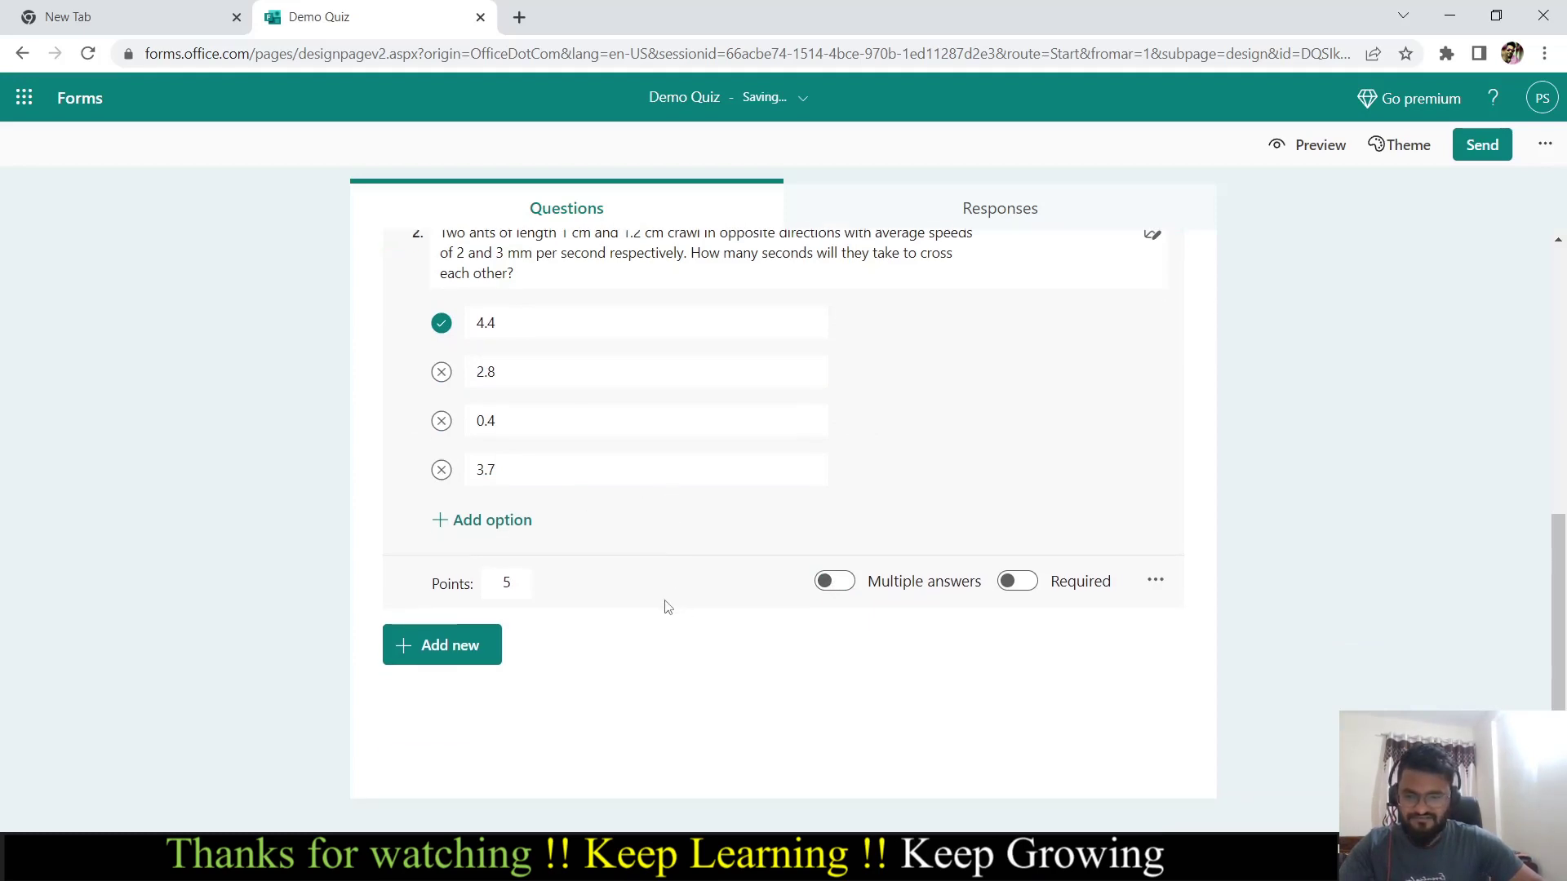
Add a Choice question 3 with the pasted odd-term question for CMQ, FPT, JTX, OYC, UFI
click(448, 644)
click(502, 645)
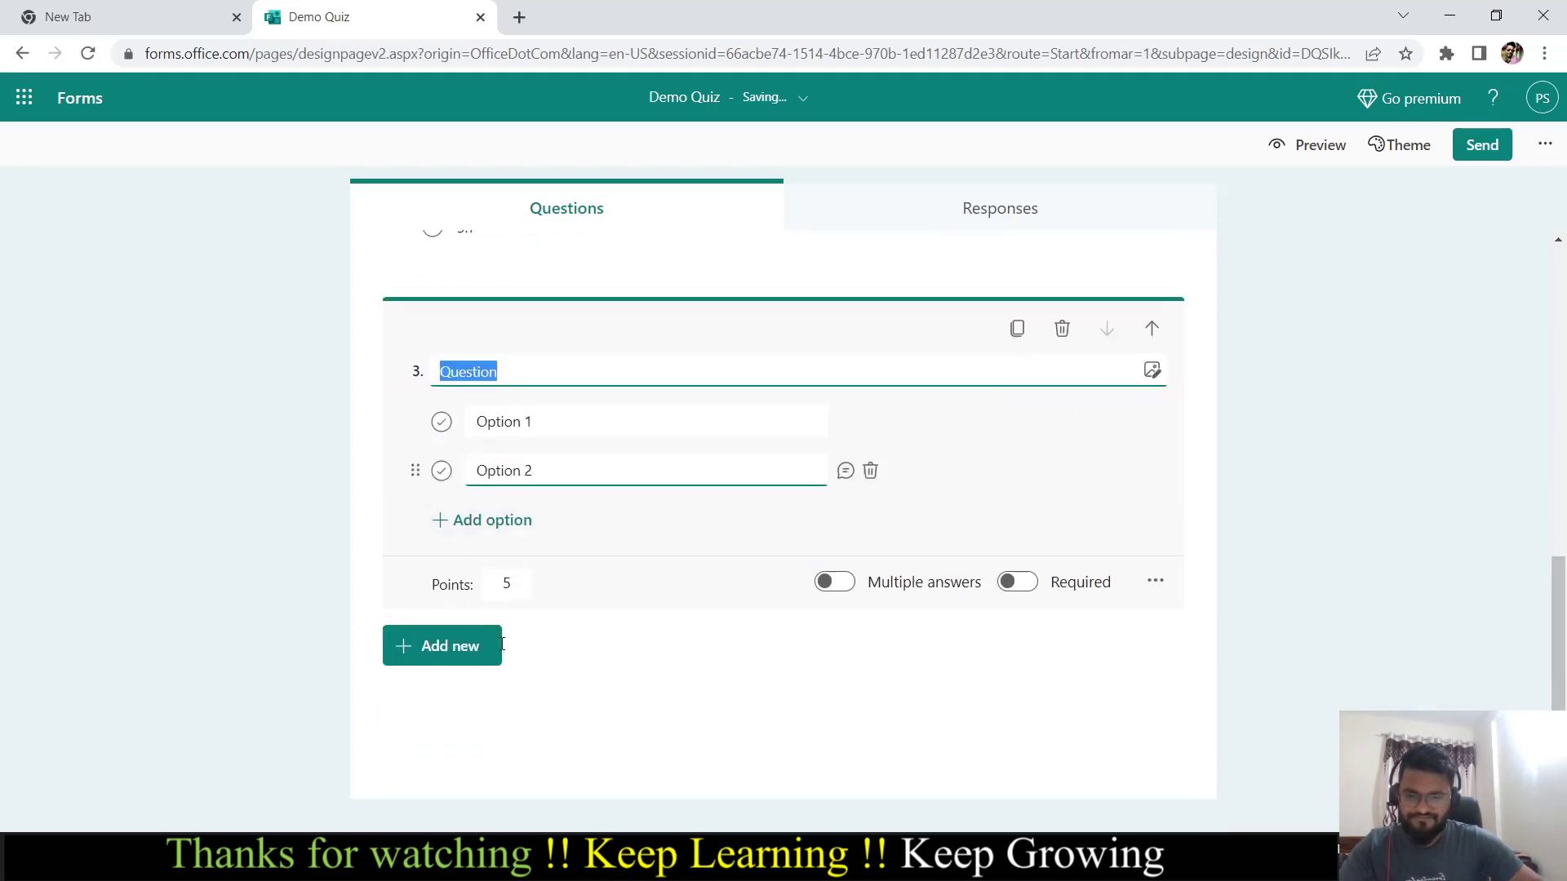
text(Which is the odd term in the following series?  CMQ, FPT, JTX, OYC, UFI)
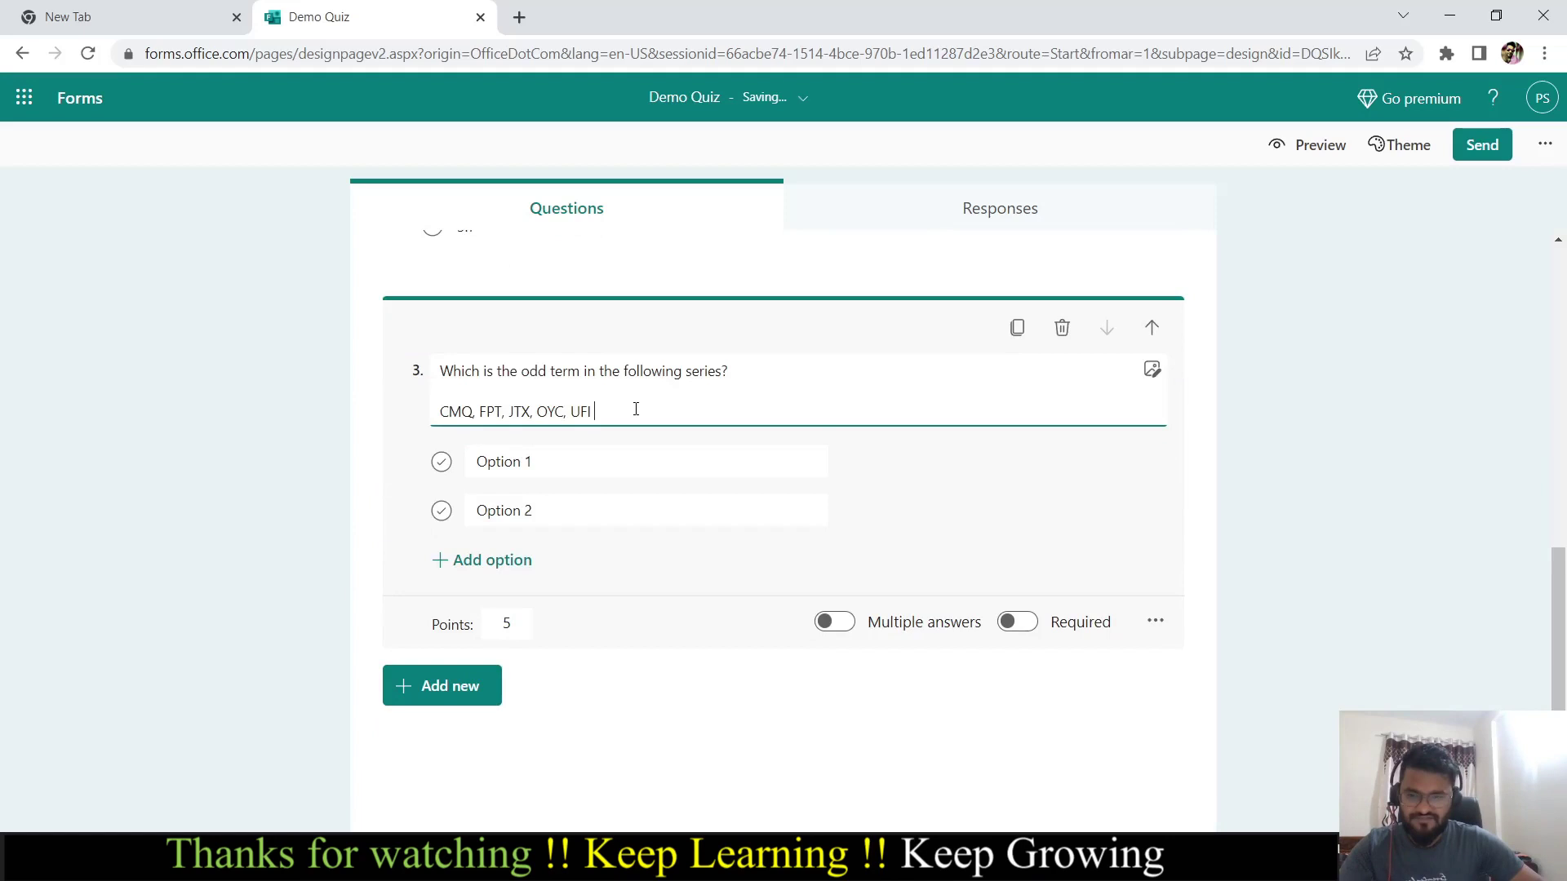
click(898, 863)
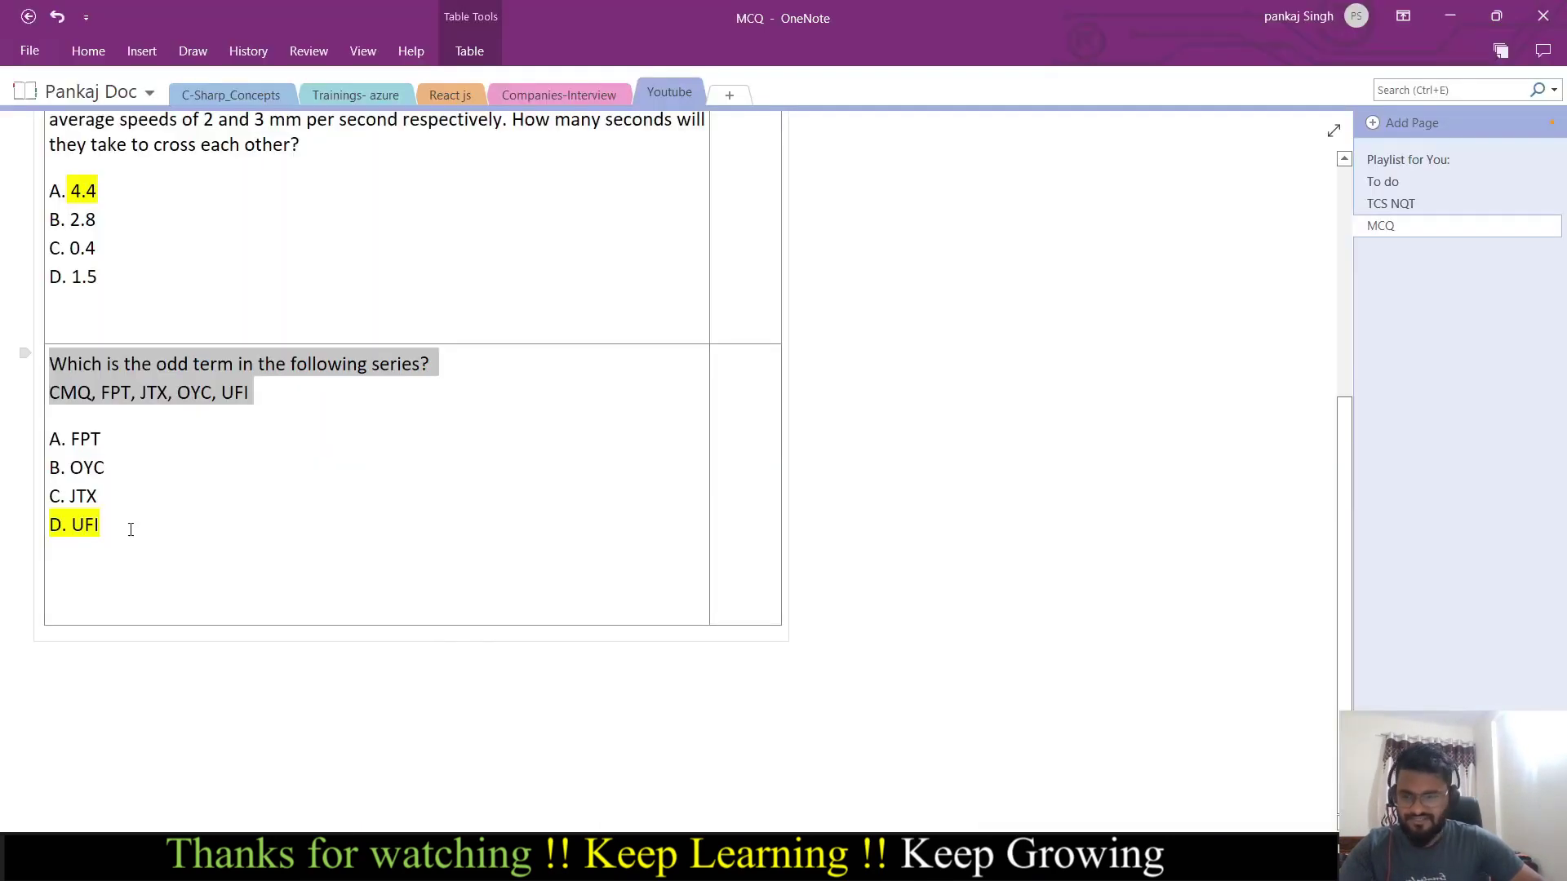
click(131, 529)
double_click(85, 439)
click(89, 526)
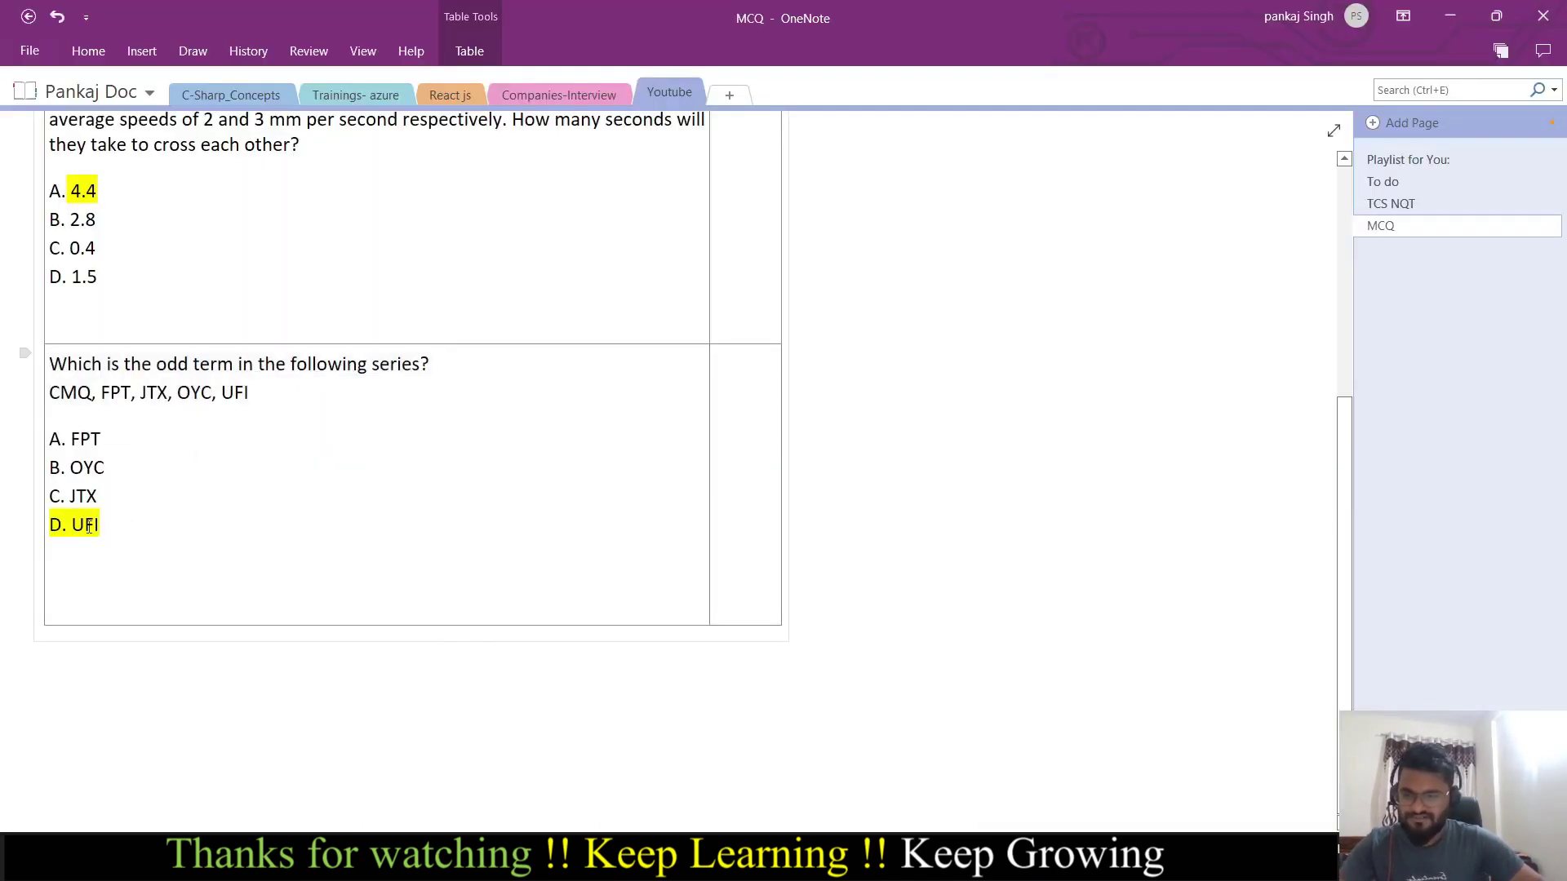
key(alt+Tab)
Enter UFI and CMQ as question 3's first two answer options
click(504, 463)
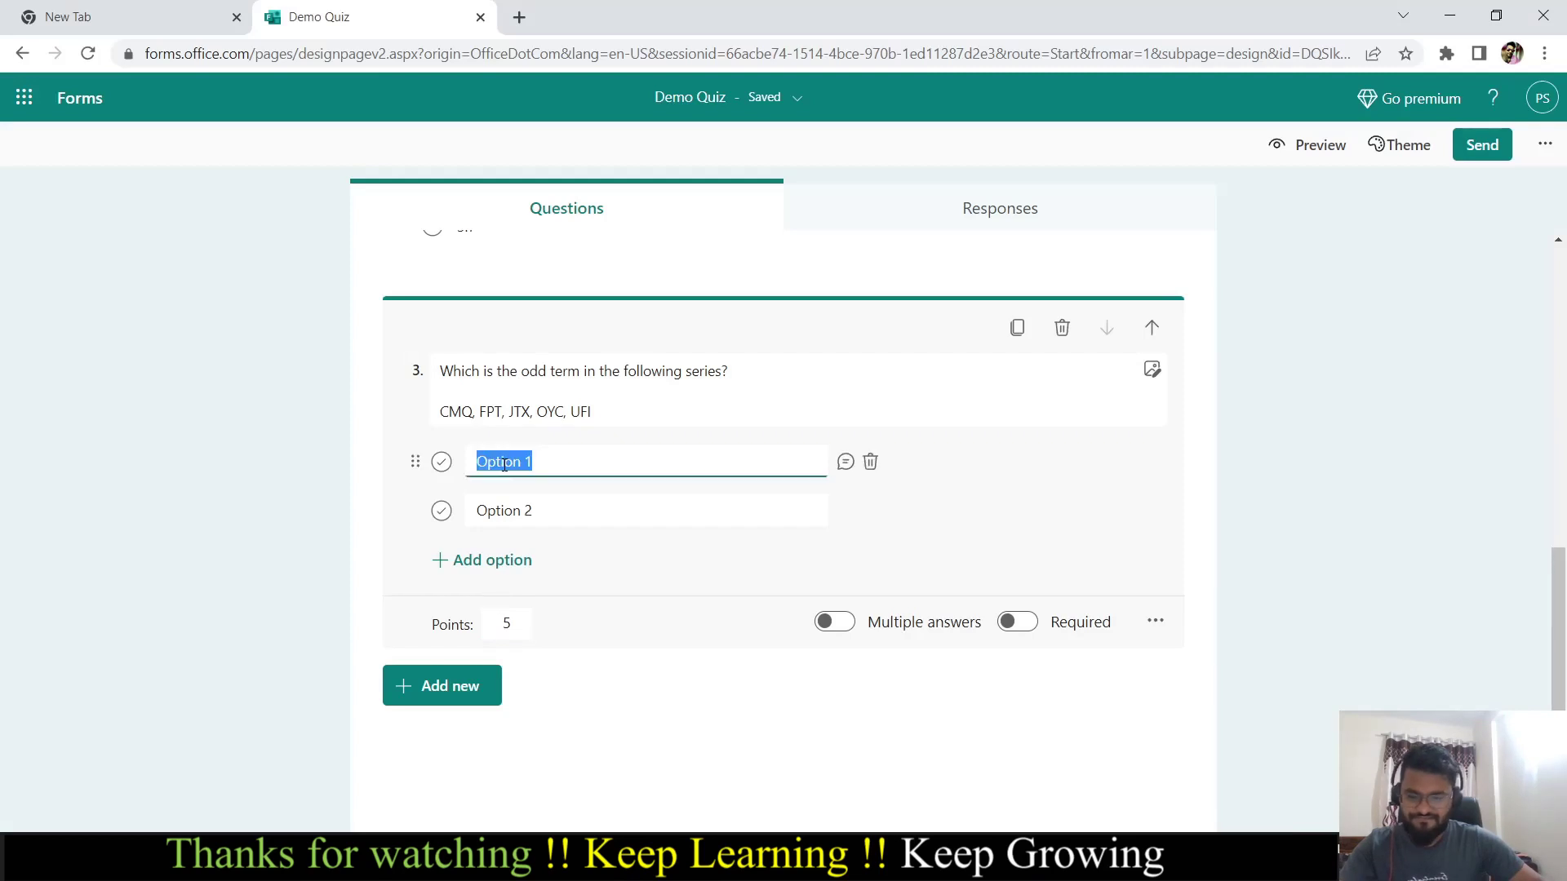
text(UFI)
key(Tab)
double_click(450, 411)
key(ctrl+c)
click(499, 501)
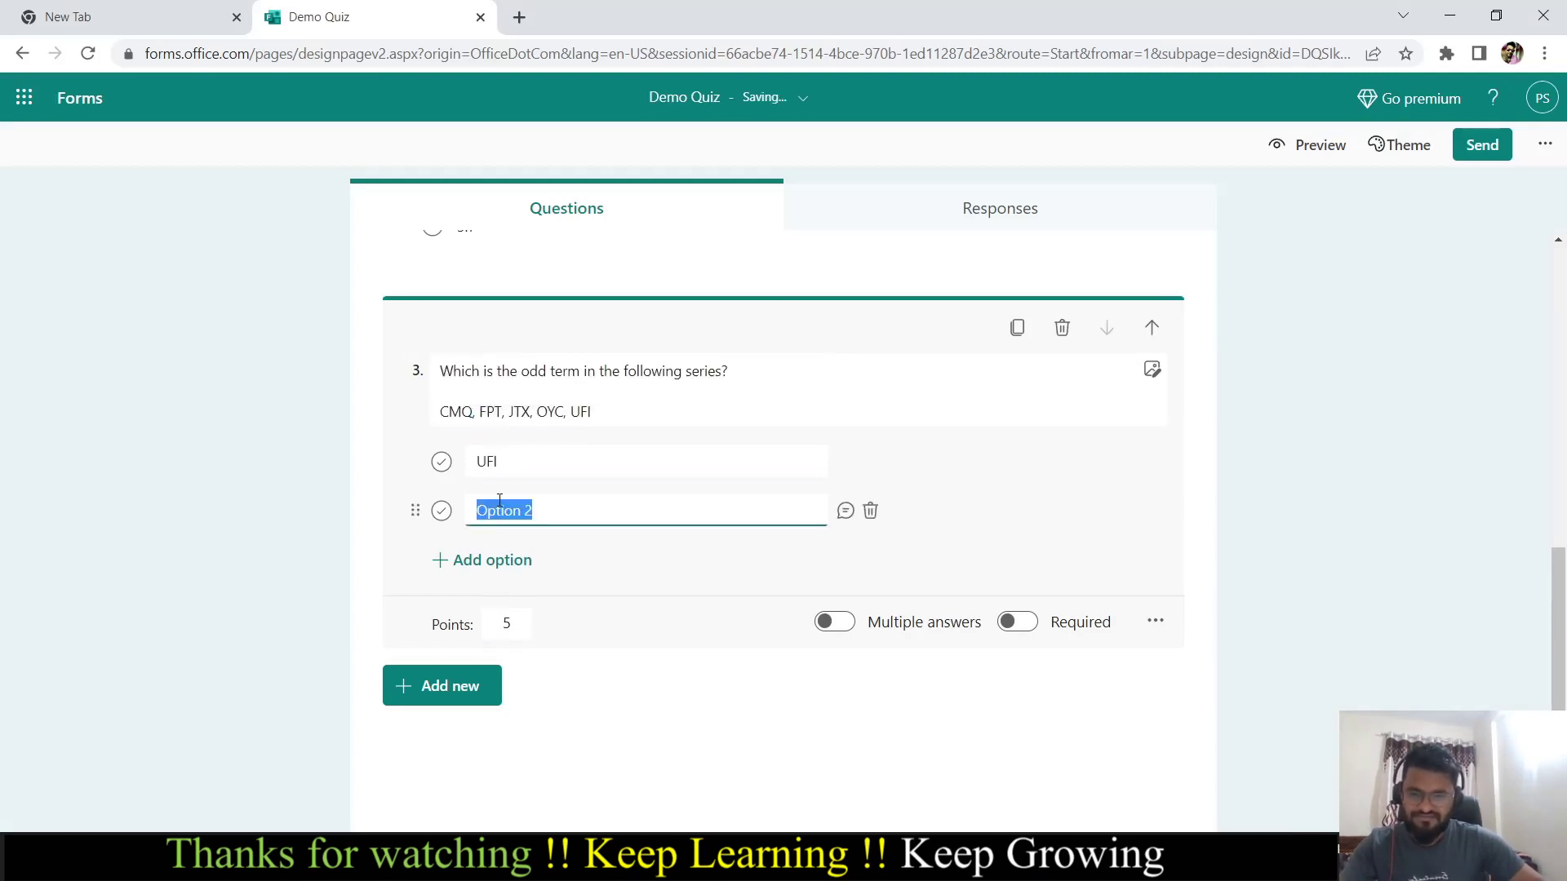
key(ctrl+v)
key(Return)
Copy OYC from the series line into the third answer option
click(585, 412)
double_click(583, 411)
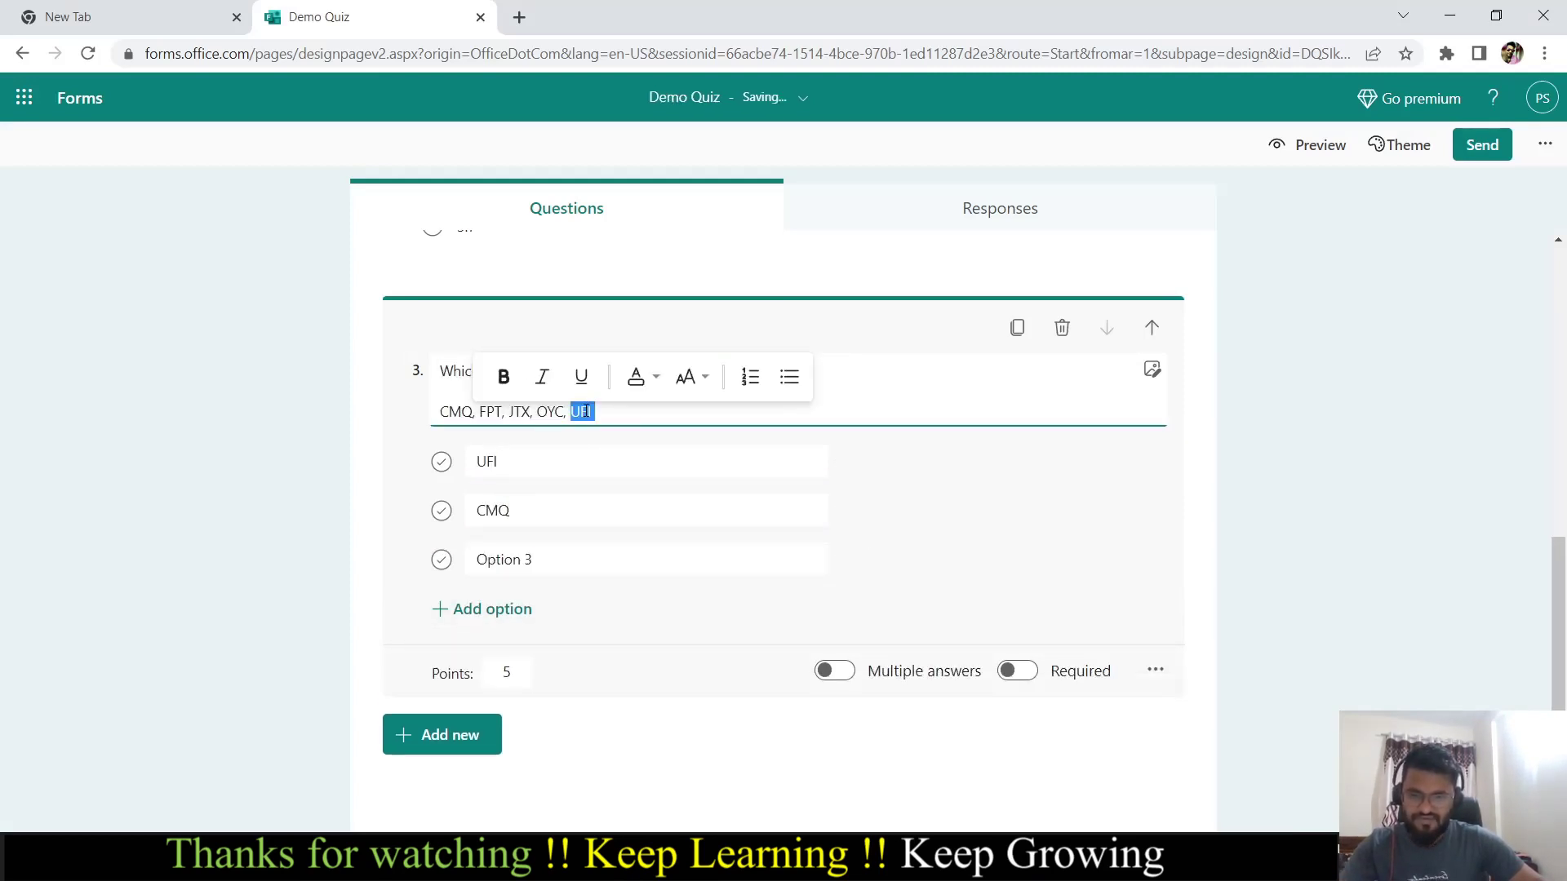
click(532, 567)
triple_click(550, 416)
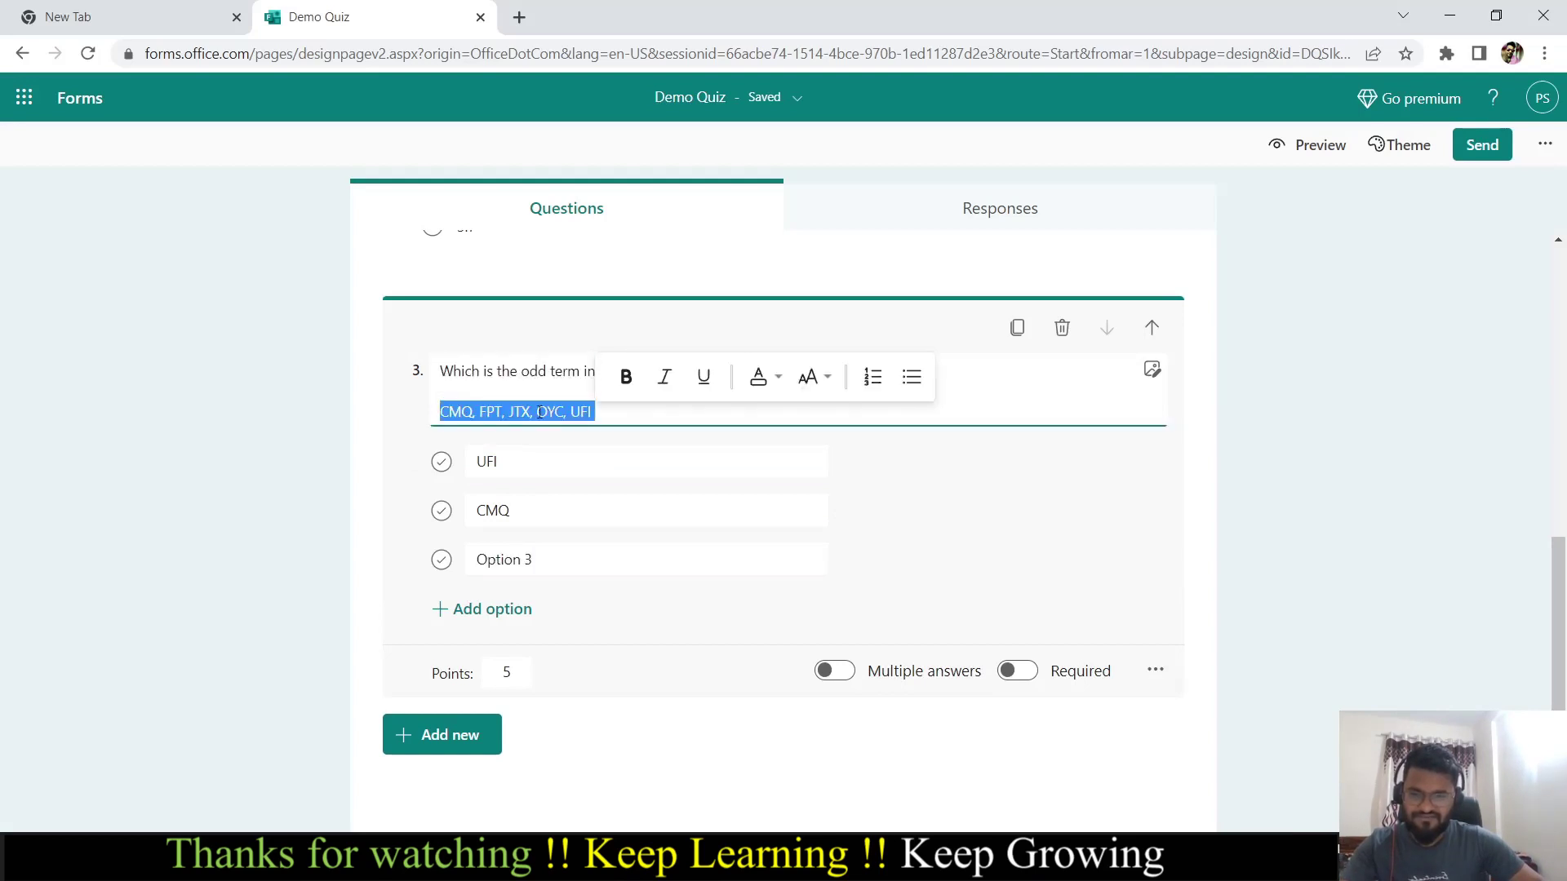
double_click(543, 411)
key(ctrl+c)
click(506, 560)
key(ctrl+v)
key(Return)
Add FPT as the fourth option and mark UFI as the correct answer
click(491, 417)
key(ctrl+a)
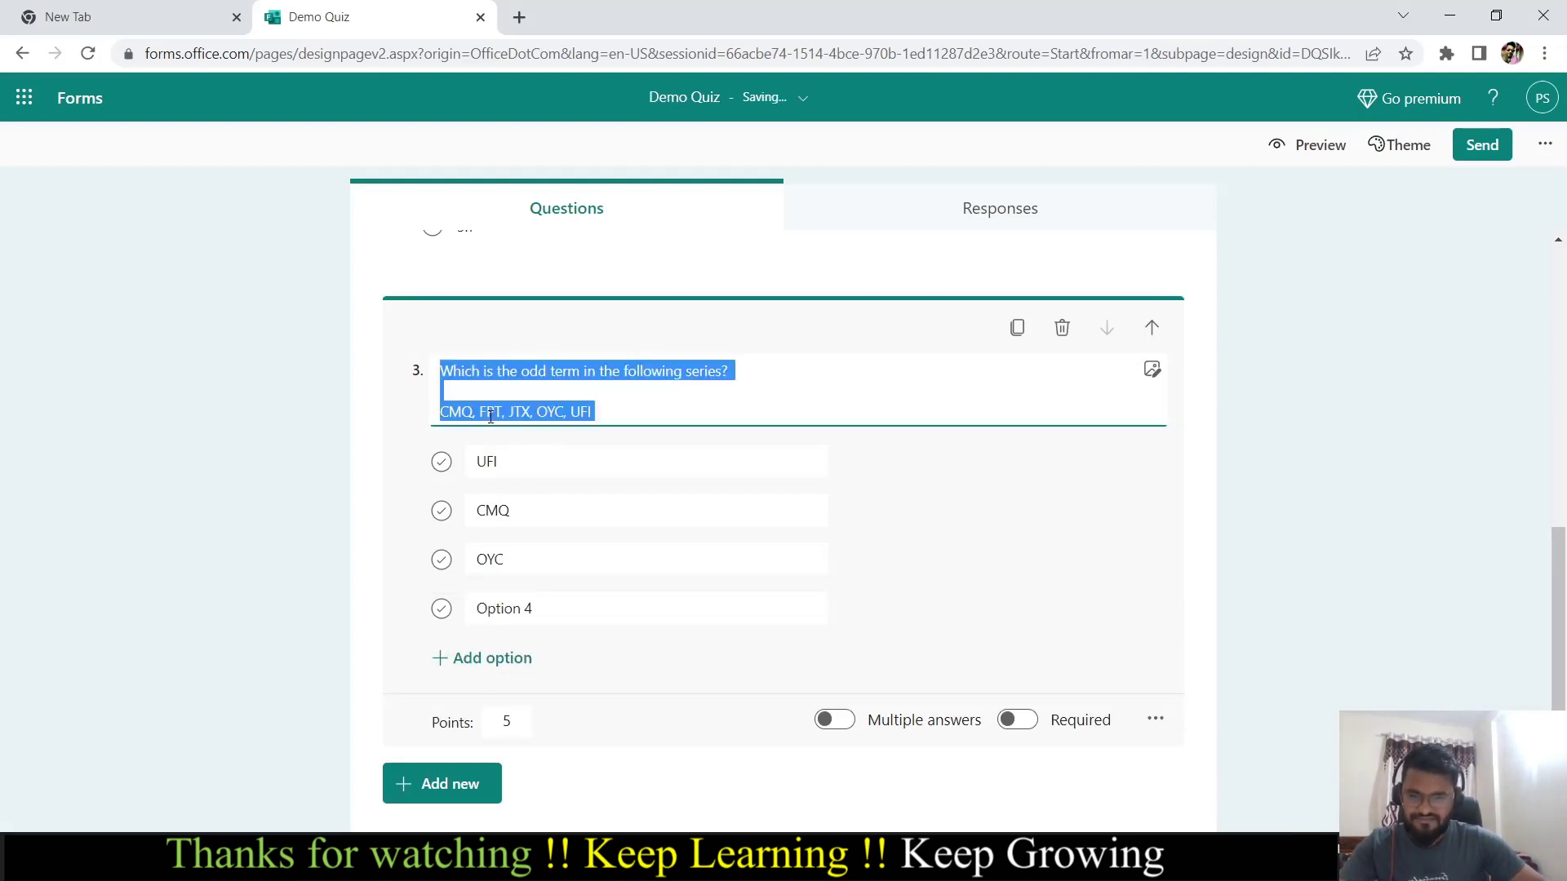
double_click(490, 412)
key(ctrl+c)
click(504, 609)
key(ctrl+v)
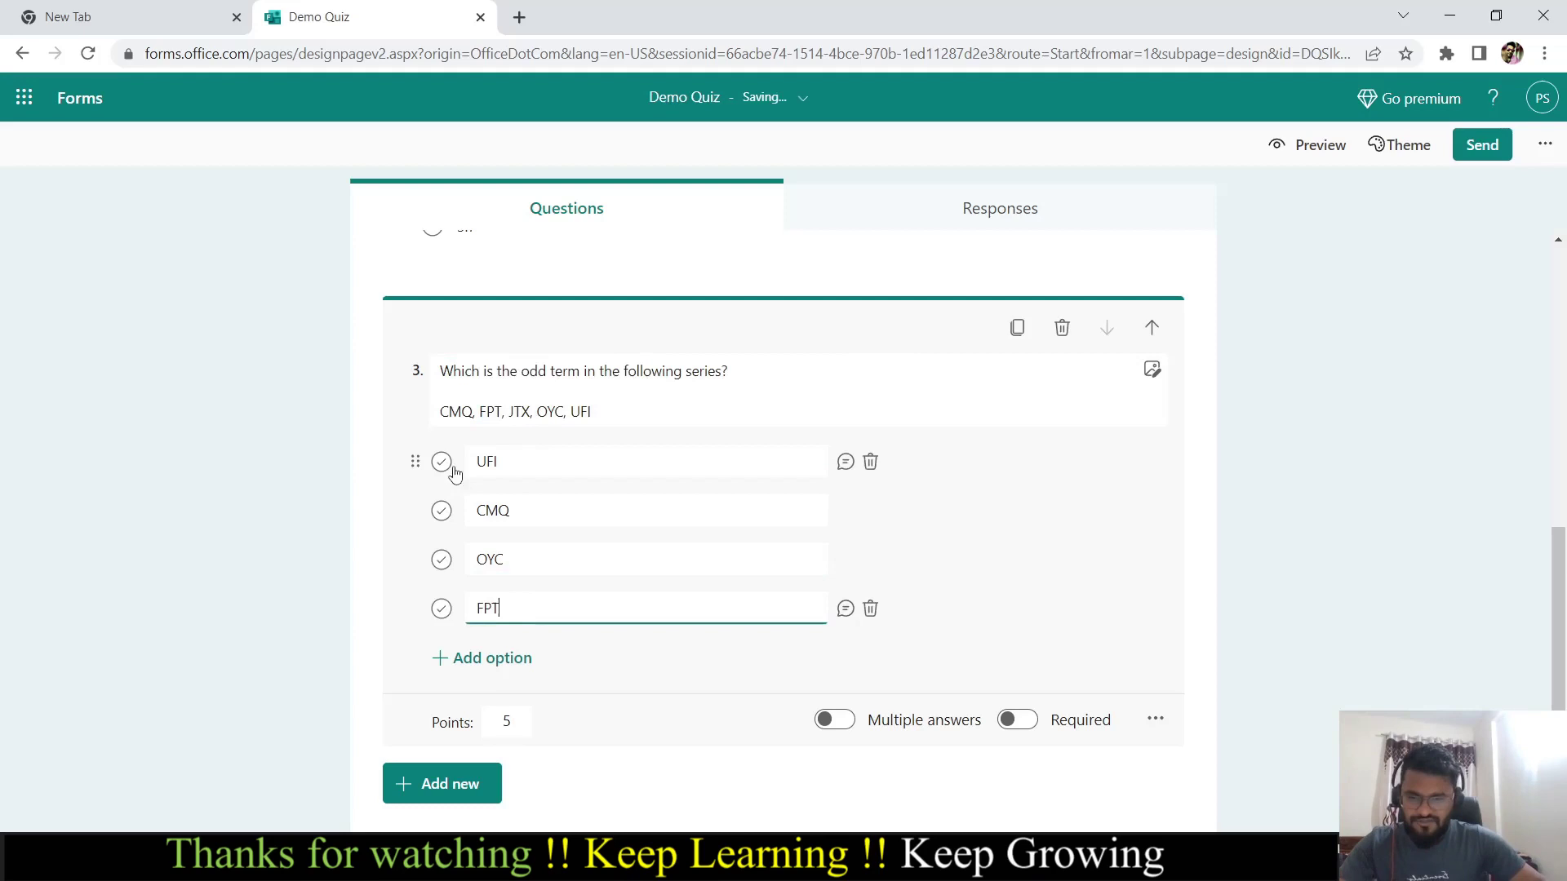
click(442, 462)
scroll(644, 595, up, 10)
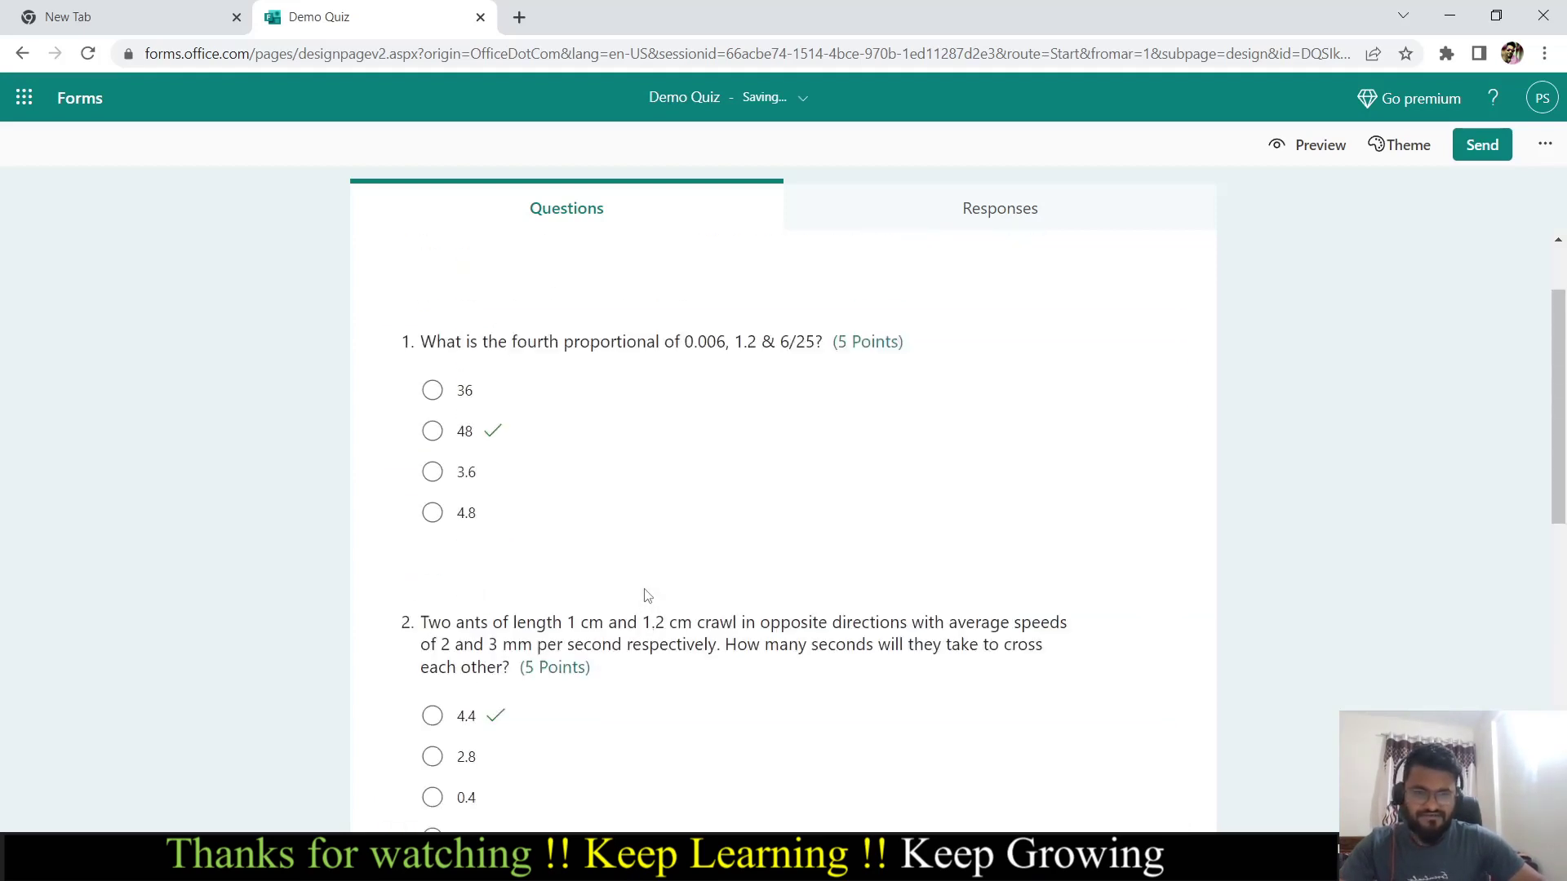
scroll(647, 594, up, 2)
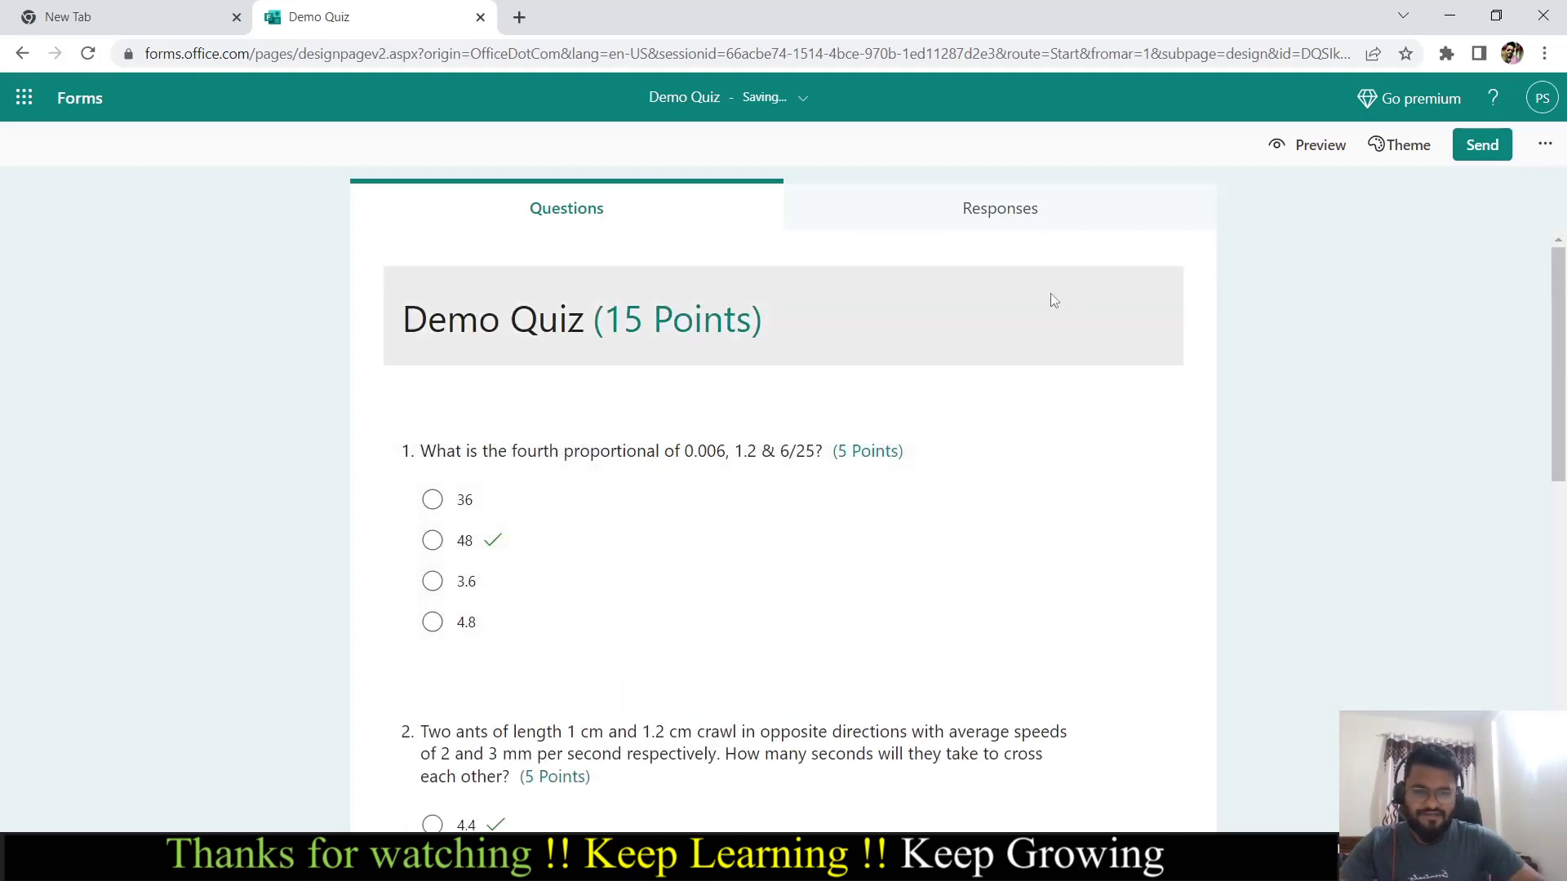
Preview the Demo Quiz as respondents see it and scroll through its questions
click(1312, 147)
scroll(825, 433, down, 7)
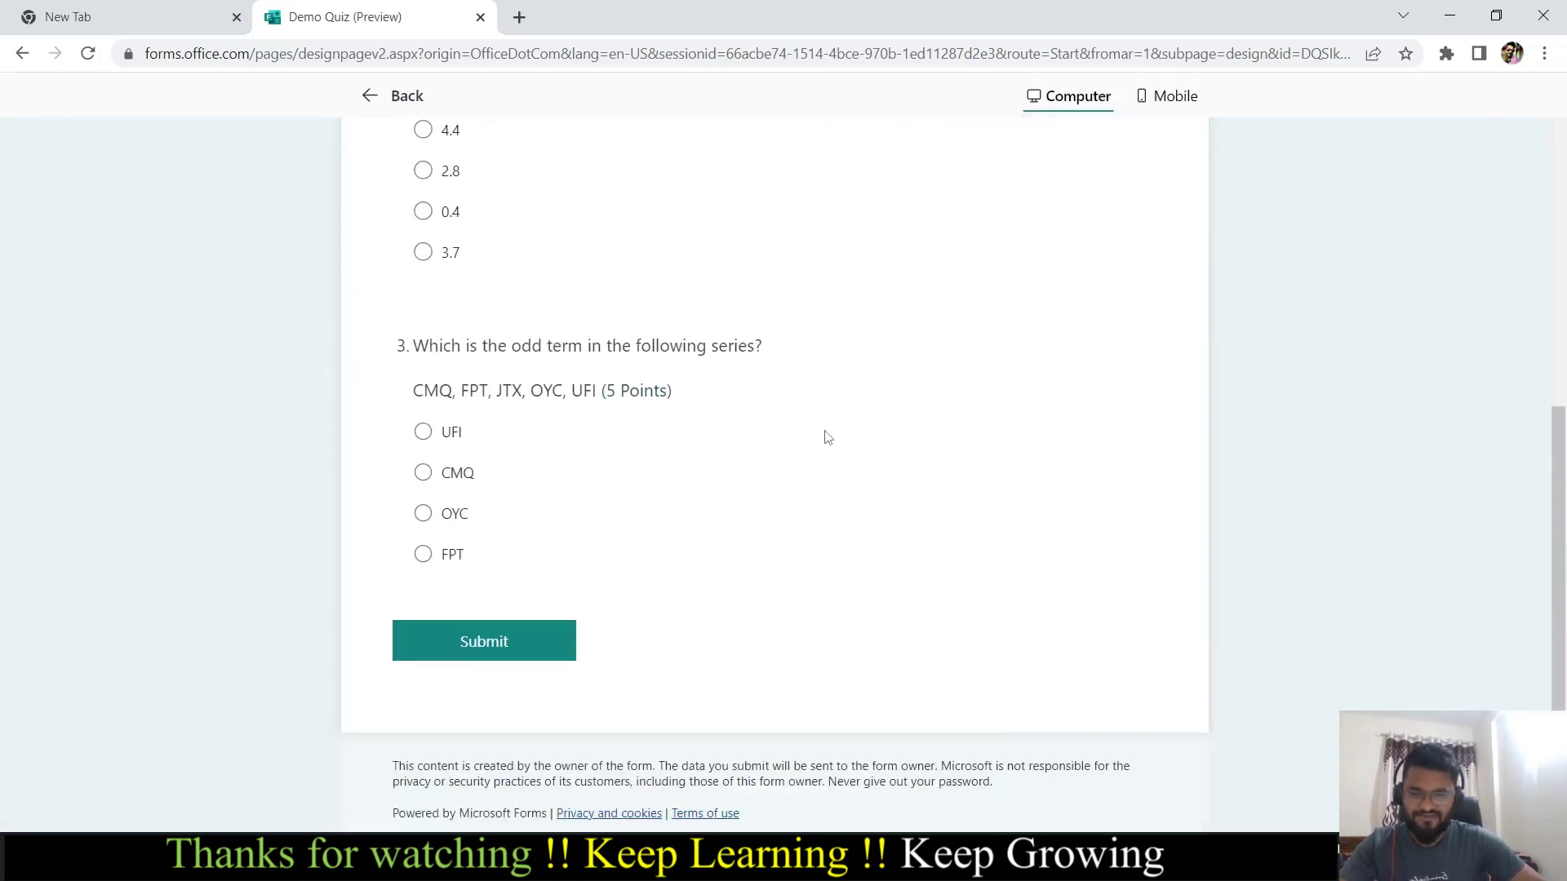
scroll(825, 437, up, 6)
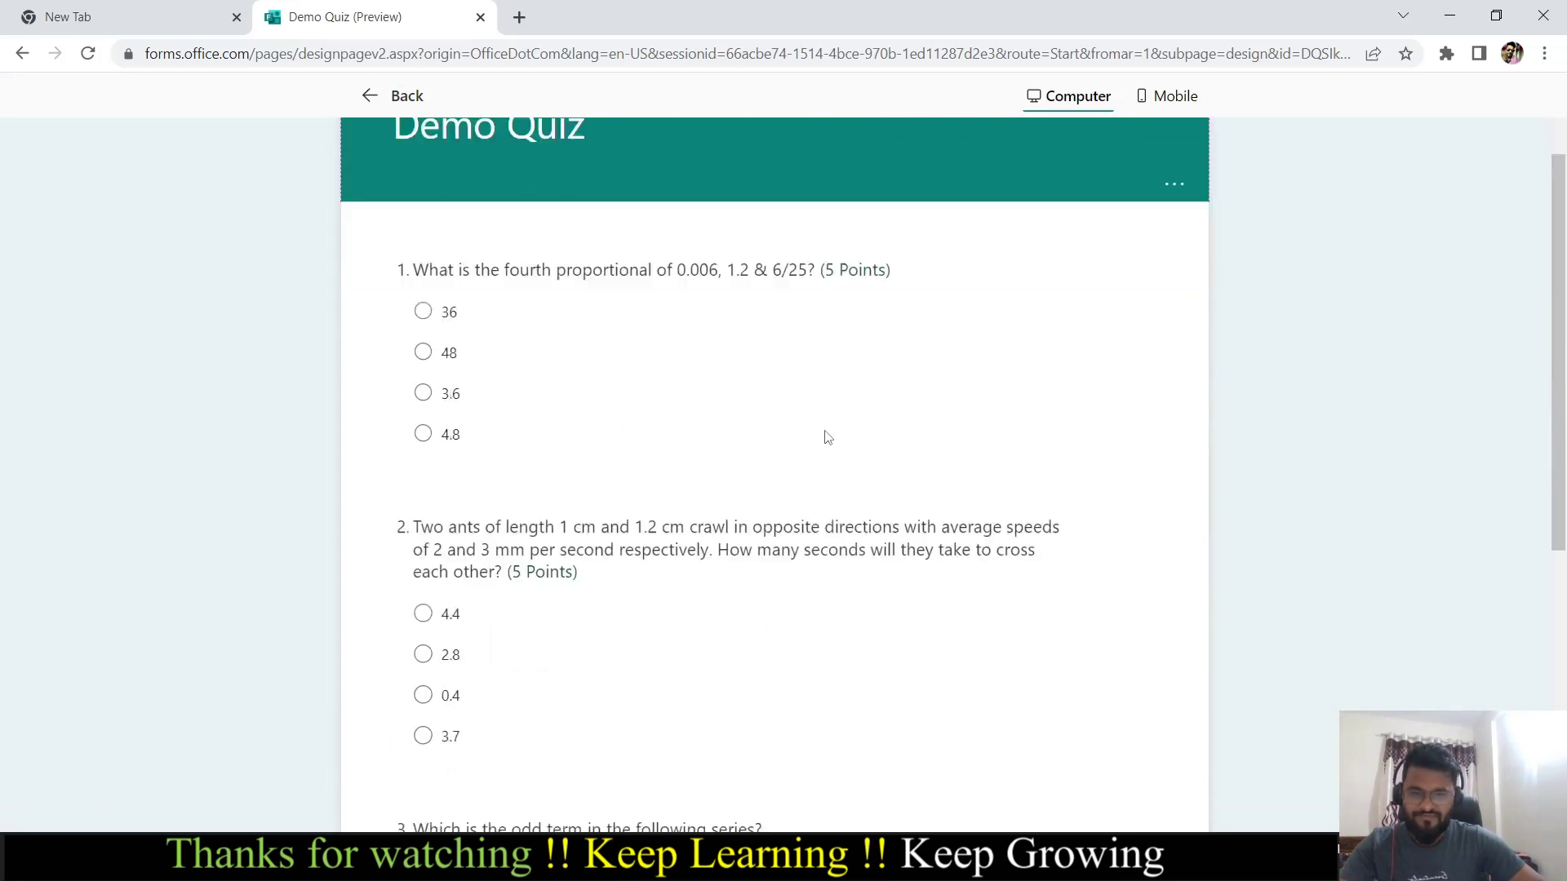
scroll(825, 437, down, 4)
scroll(825, 437, up, 6)
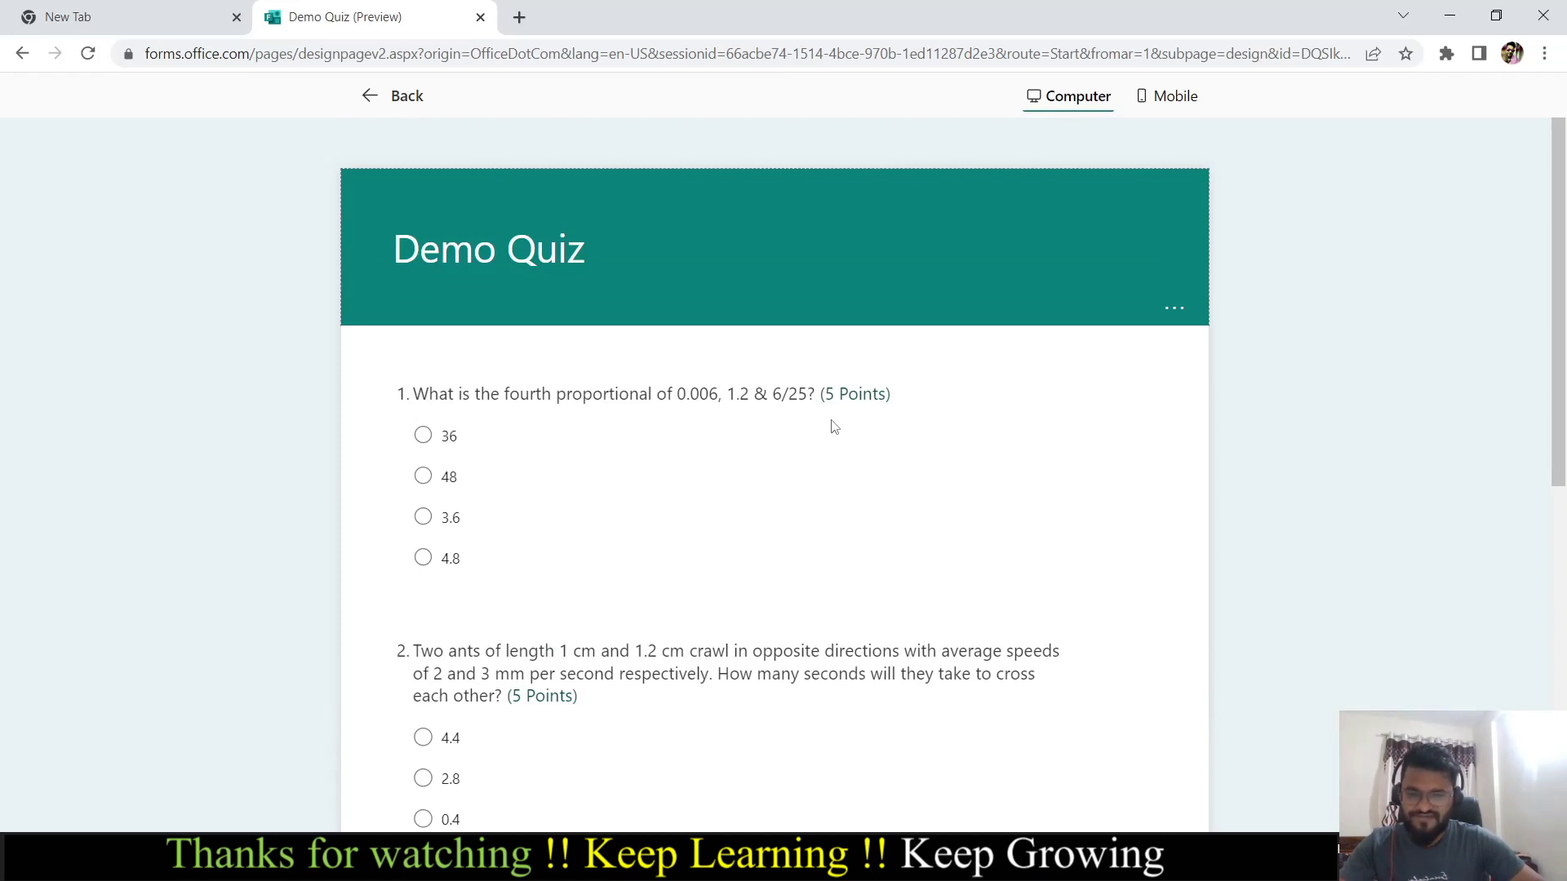
scroll(835, 428, down, 1)
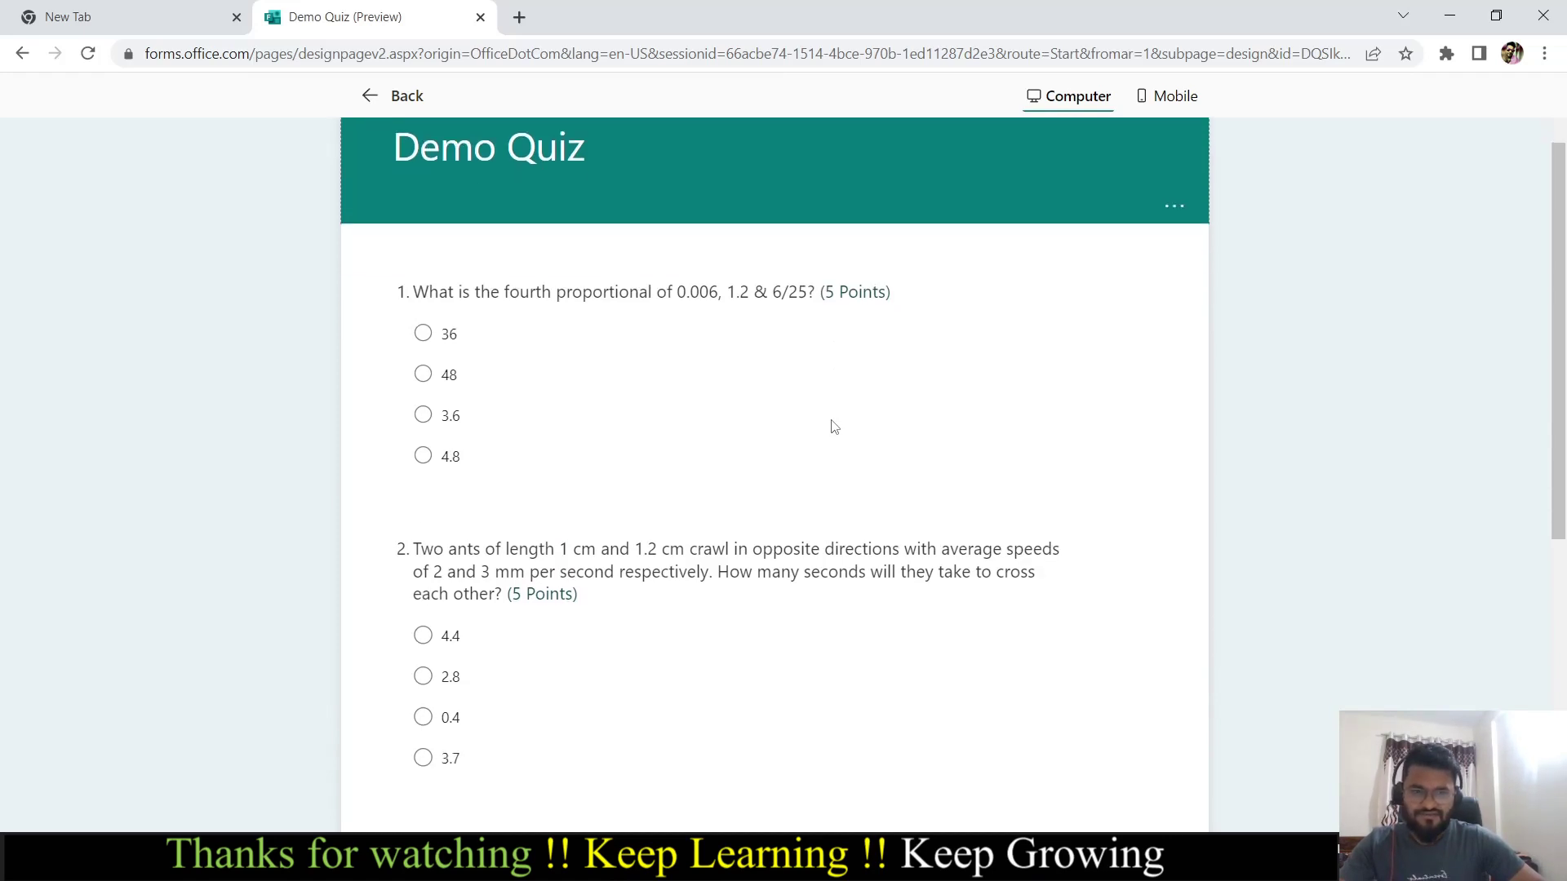
scroll(833, 423, up, 1)
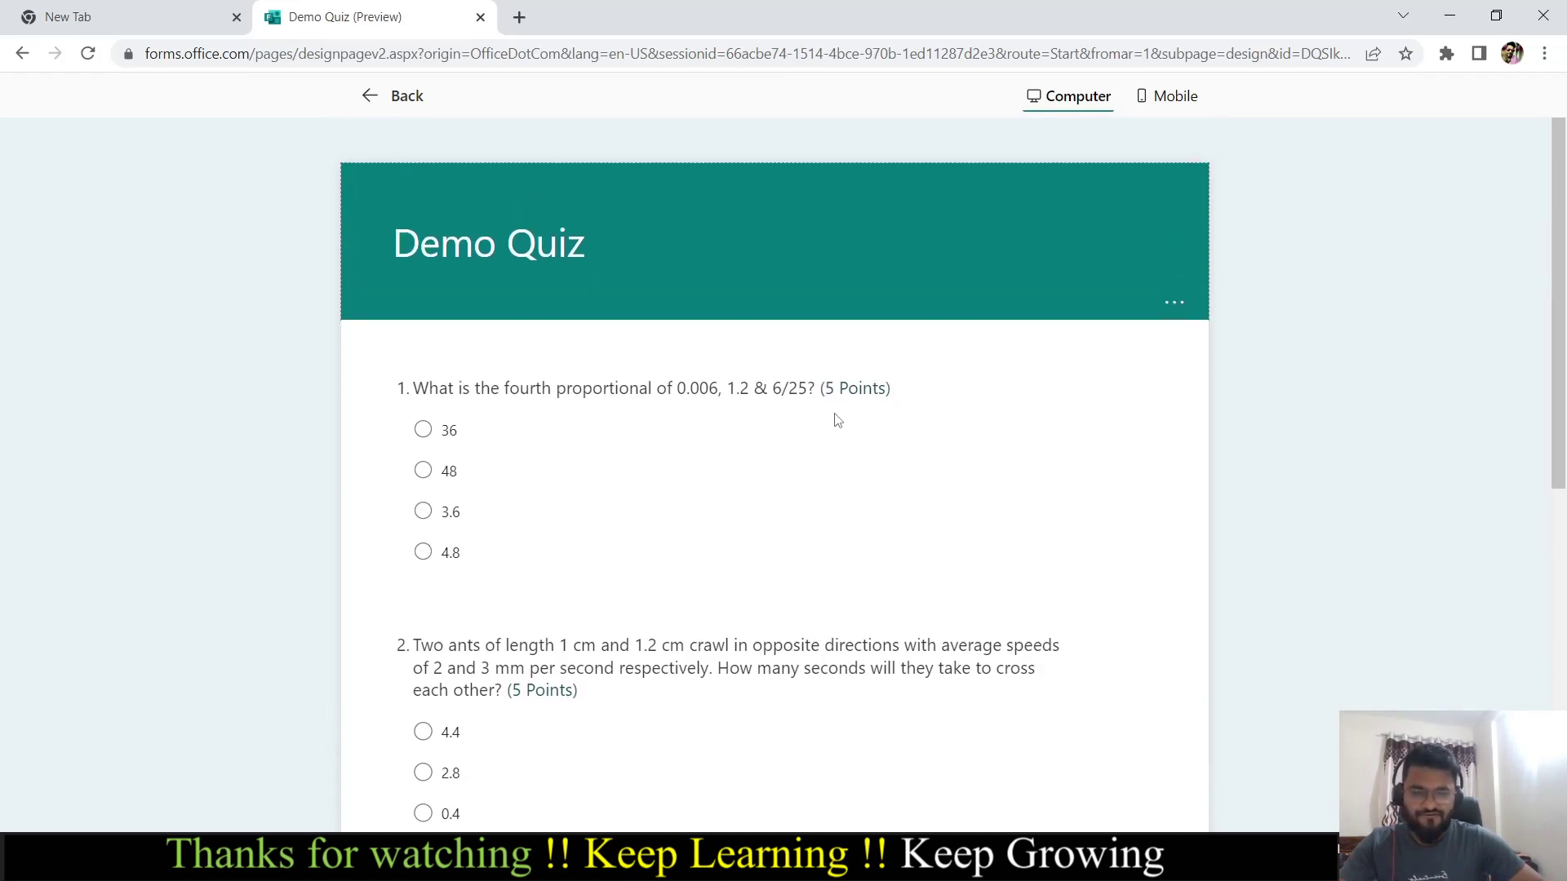
Check the quiz in the phone layout, then switch back to the computer layout
click(1176, 107)
scroll(776, 424, down, 10)
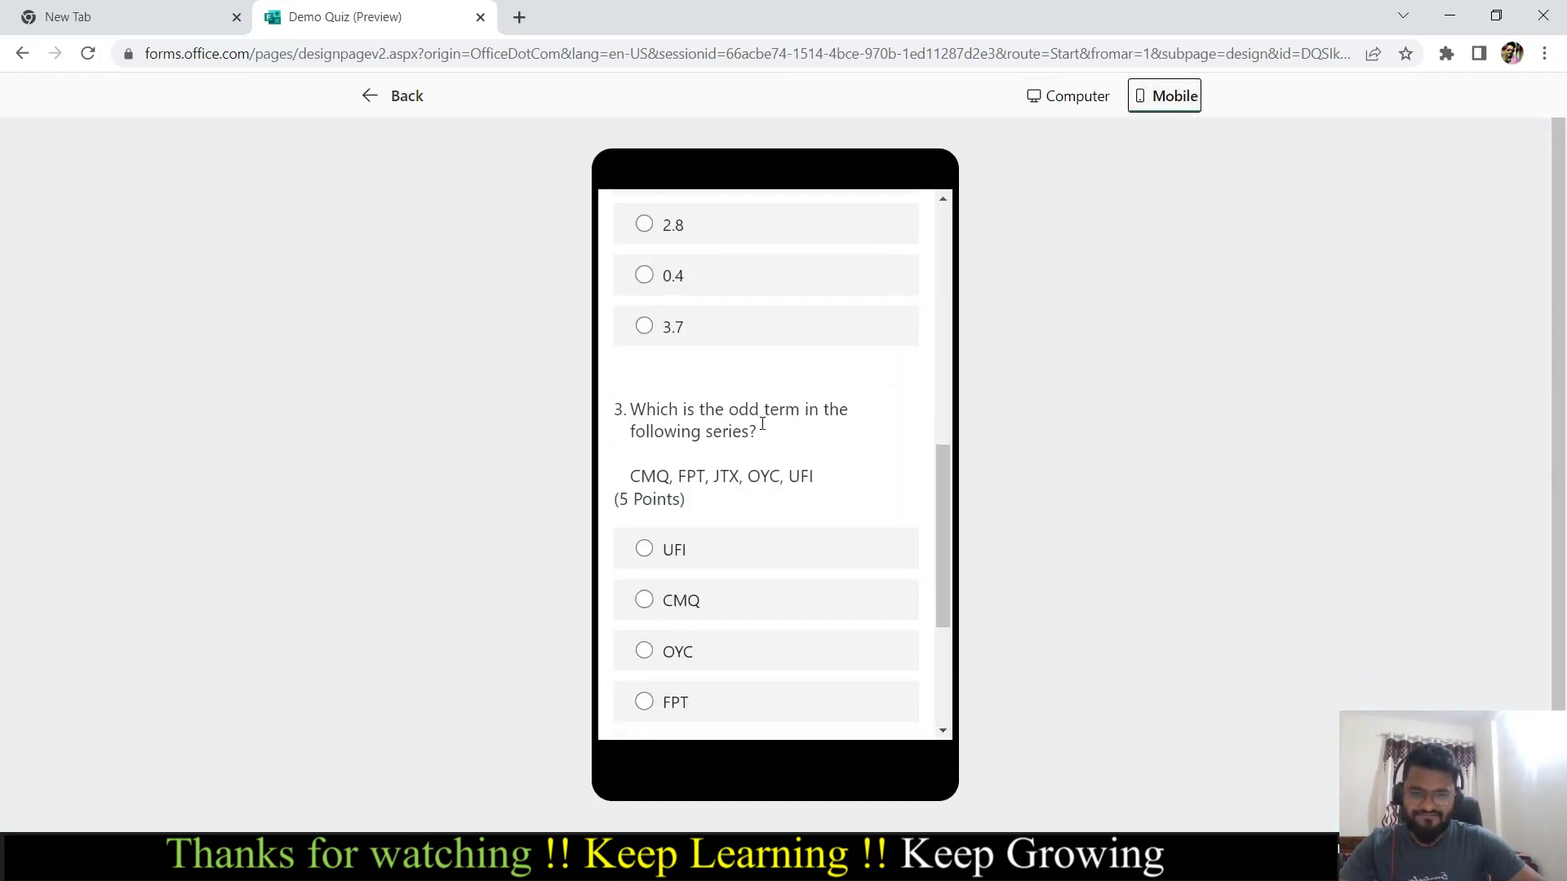
scroll(776, 425, up, 10)
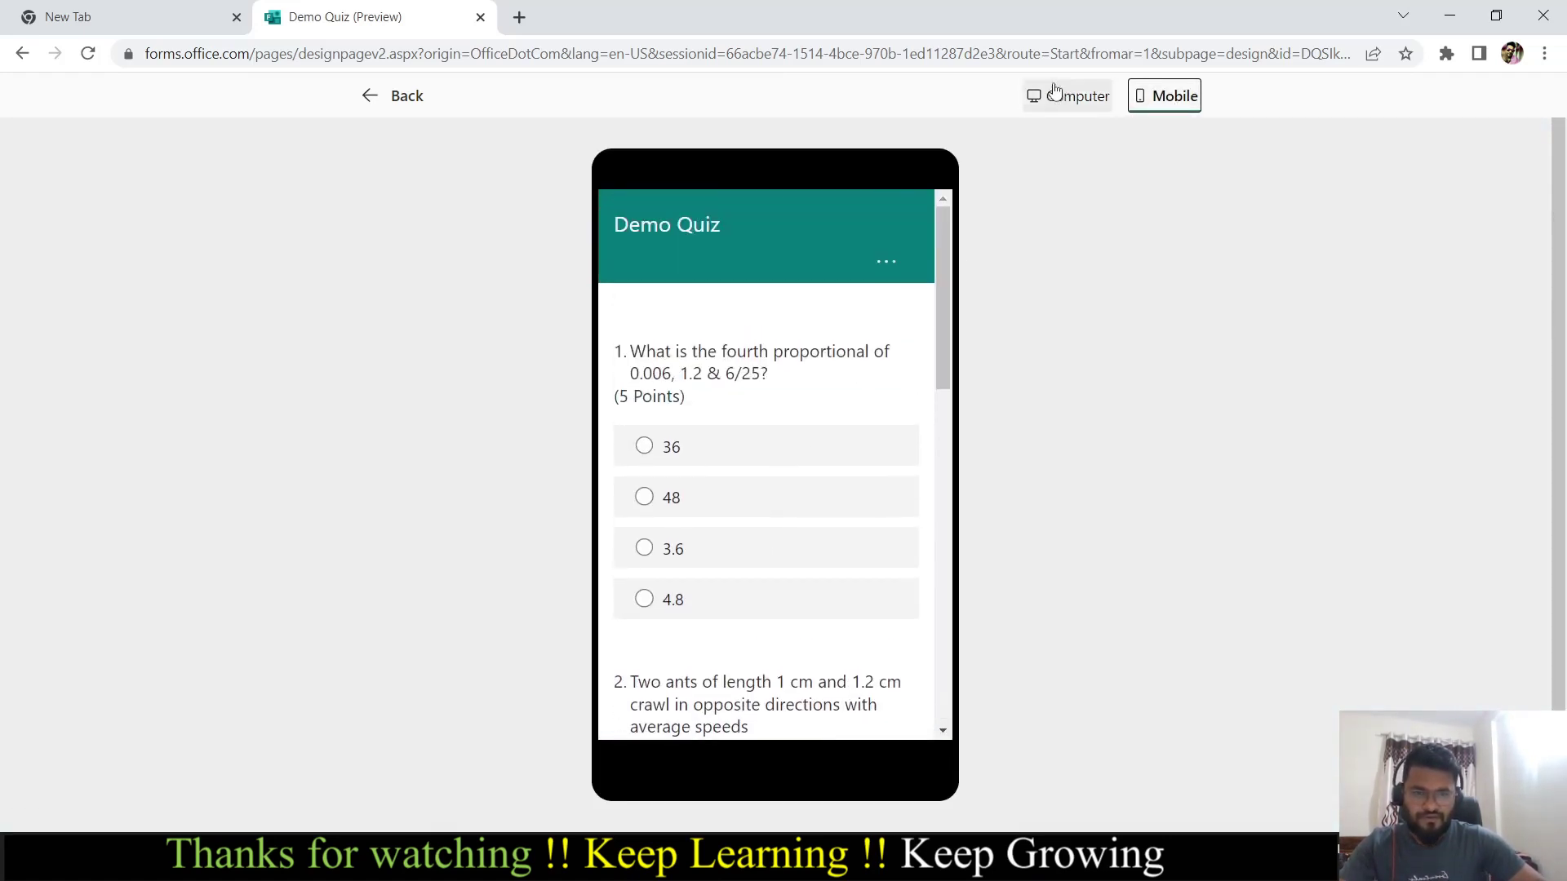
click(1056, 110)
scroll(595, 495, down, 2)
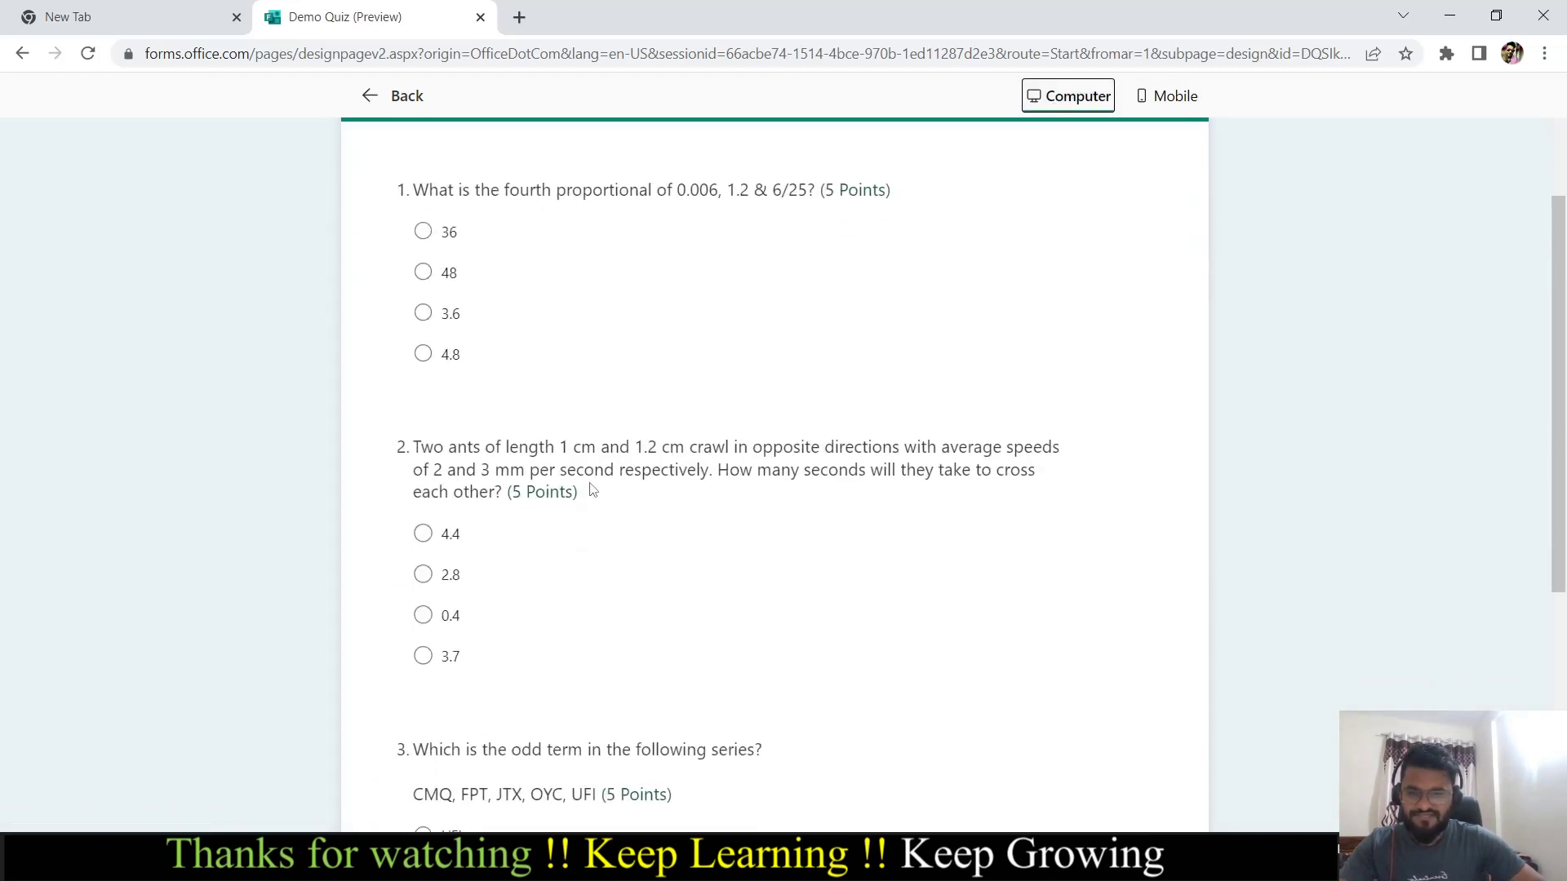
Answer the preview quiz with 48 for question 1, 4.4 for question 2 and CMQ for question 3
click(423, 275)
scroll(543, 381, down, 1)
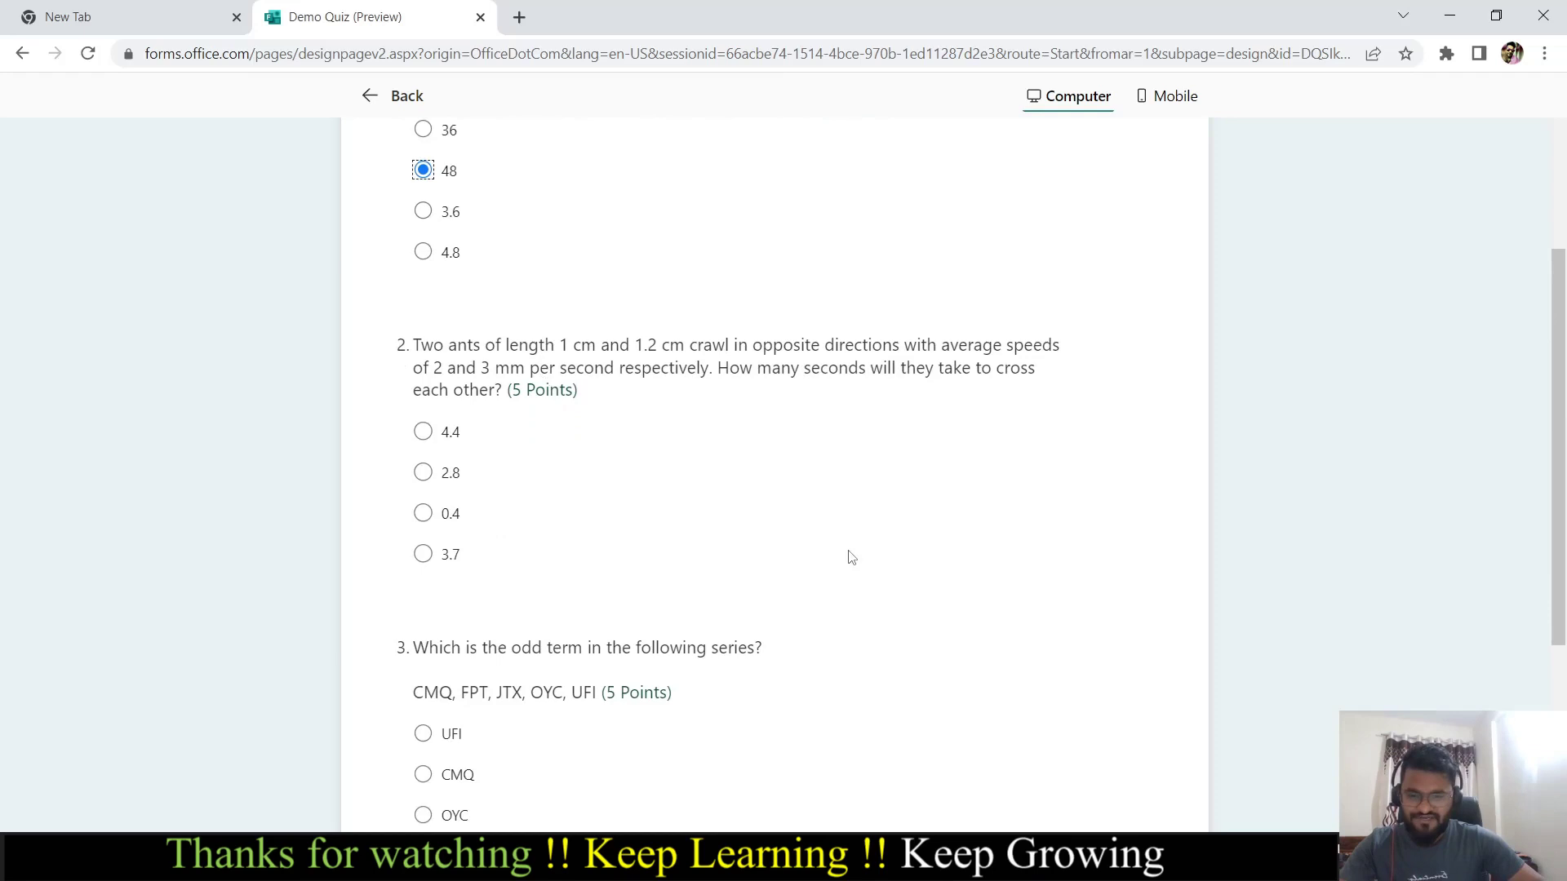
scroll(849, 555, down, 2)
scroll(844, 555, up, 4)
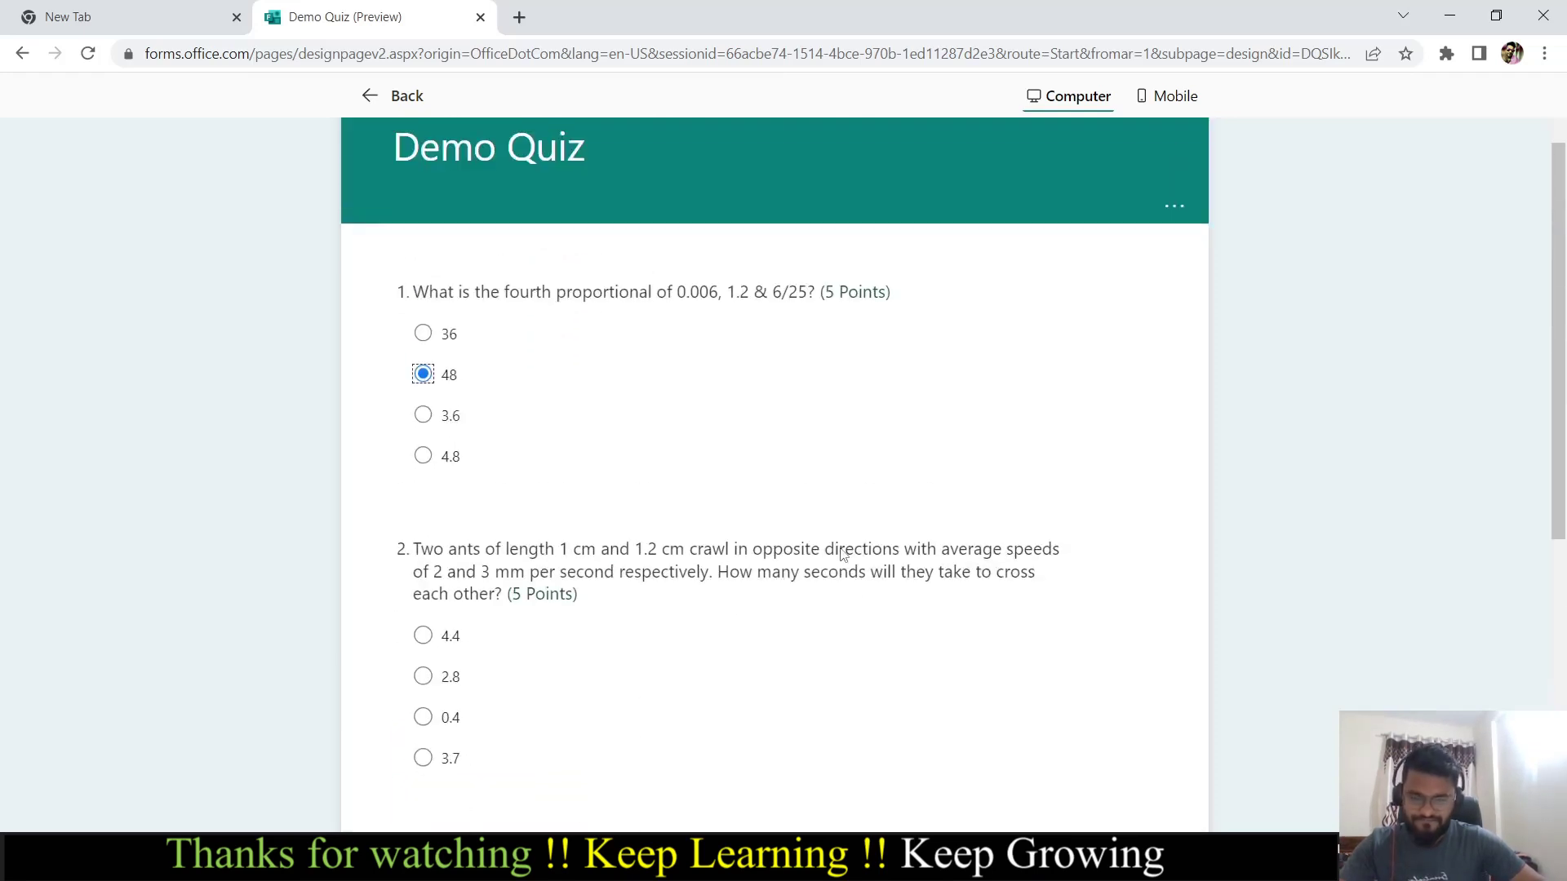
scroll(843, 555, down, 2)
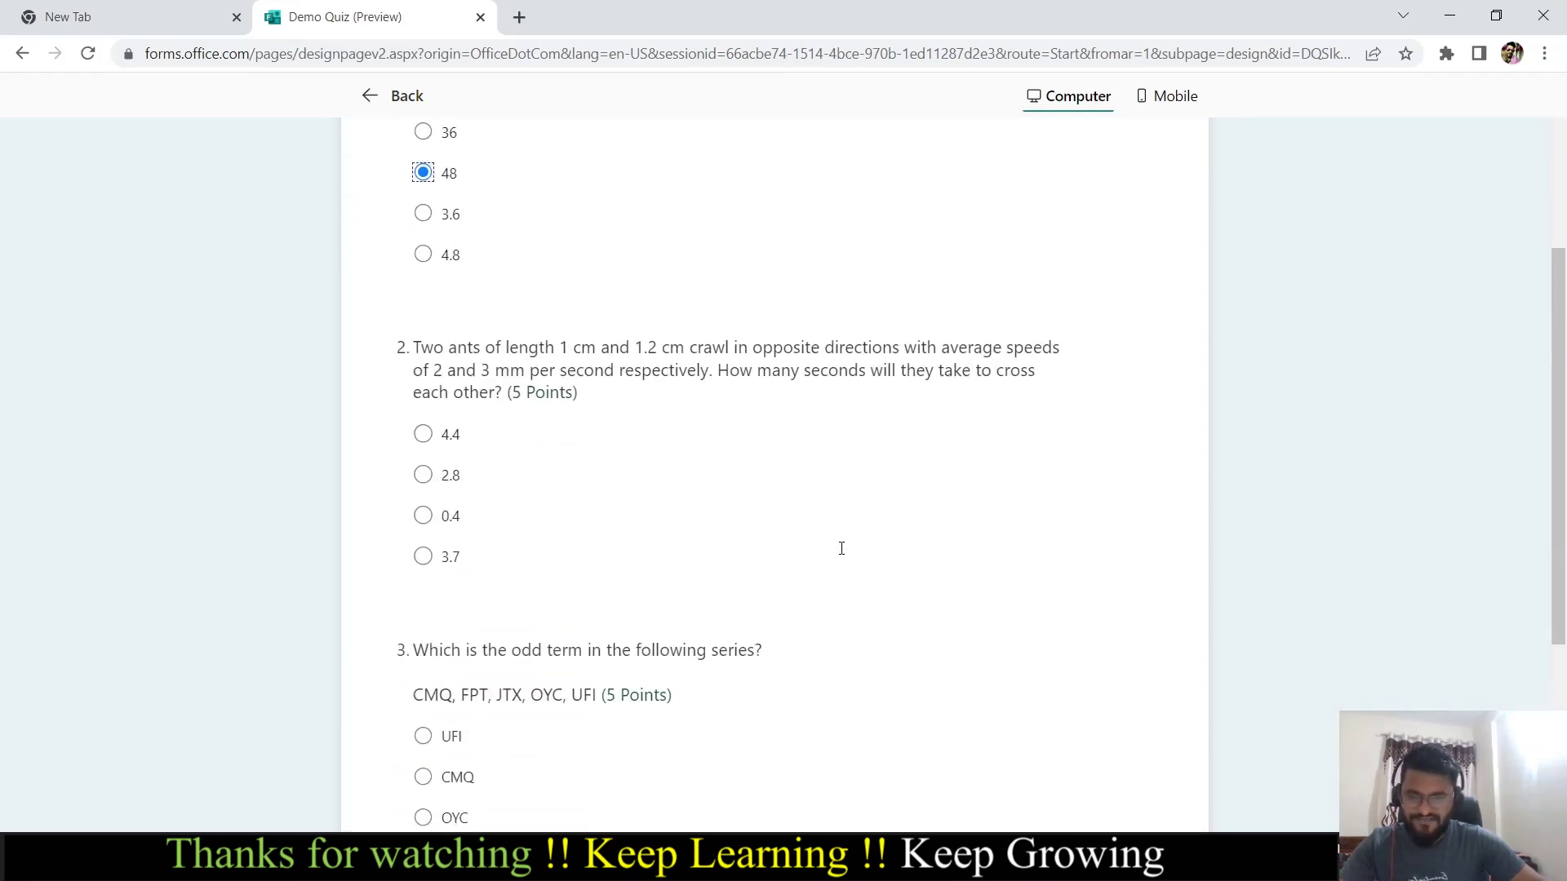
click(424, 430)
scroll(566, 471, down, 1)
scroll(565, 471, down, 3)
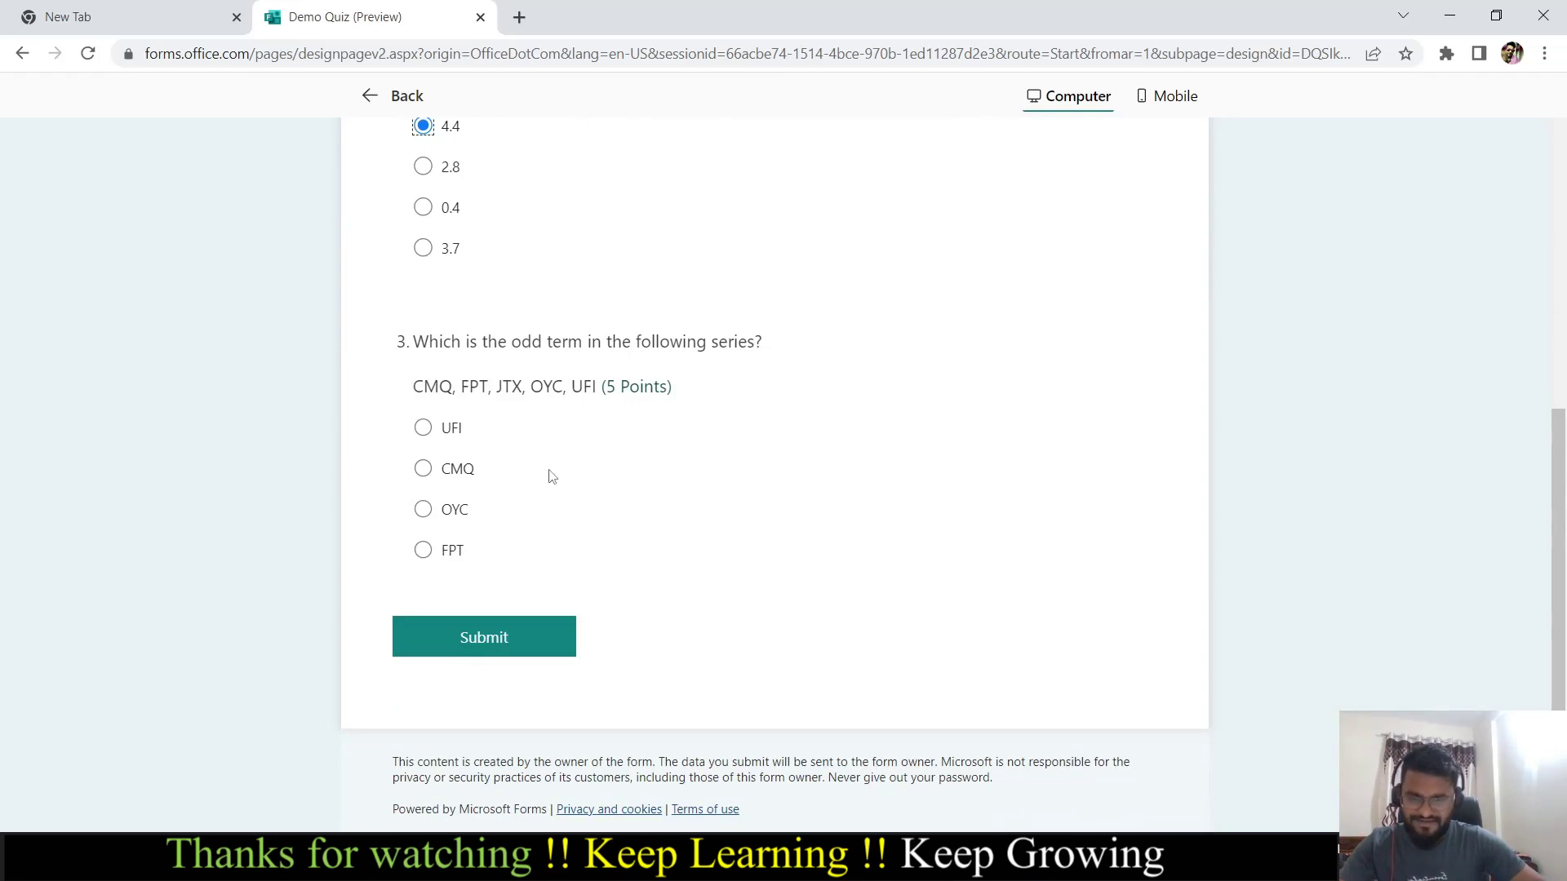
click(423, 468)
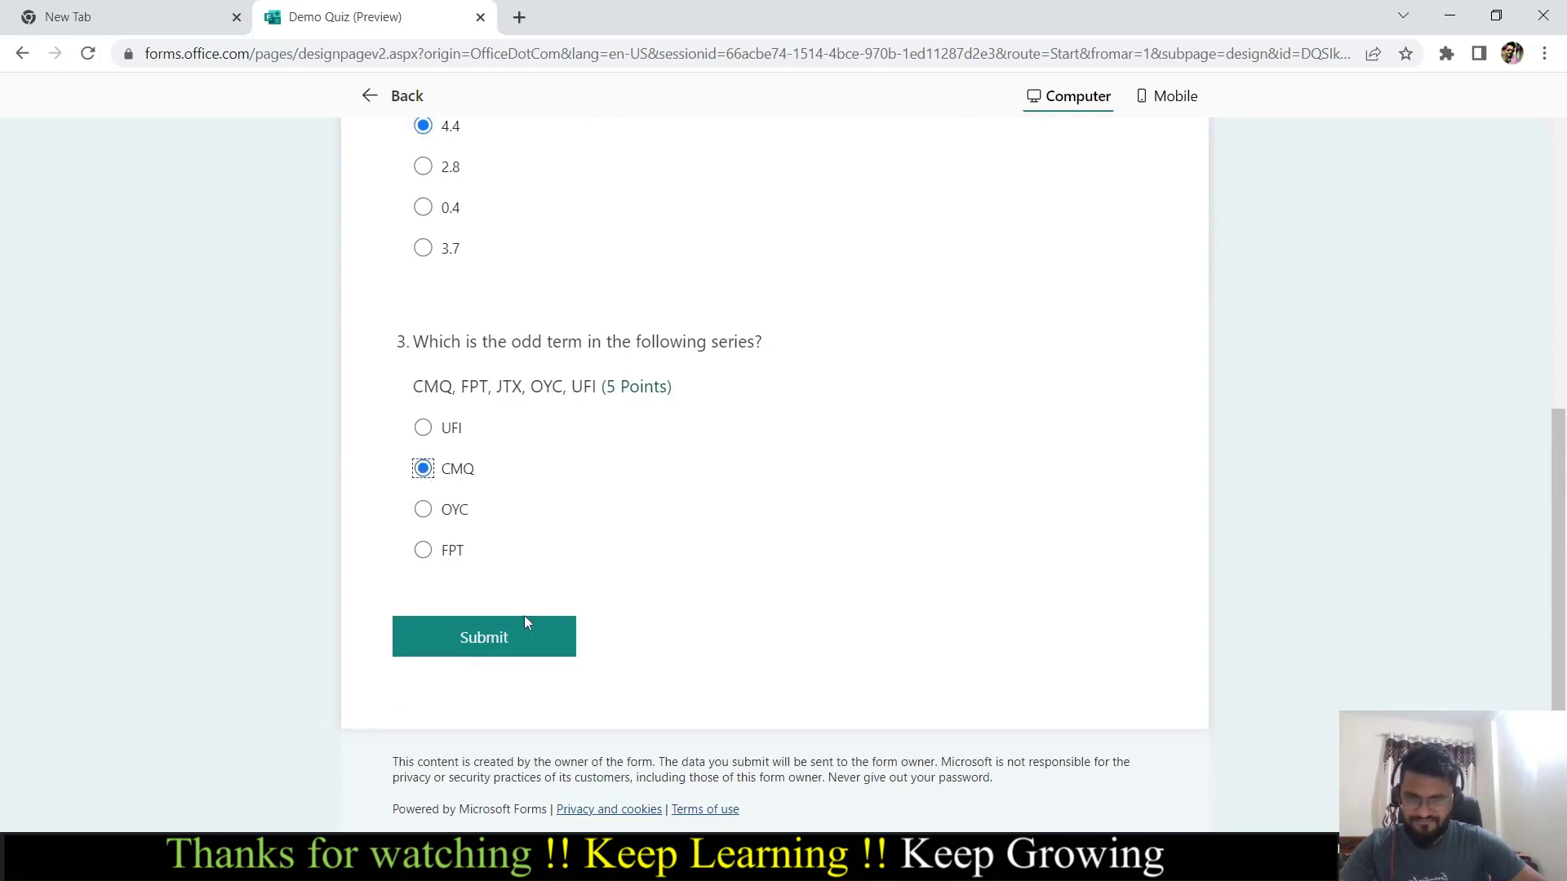
Submit the test response and view its 10/15 points score
click(483, 637)
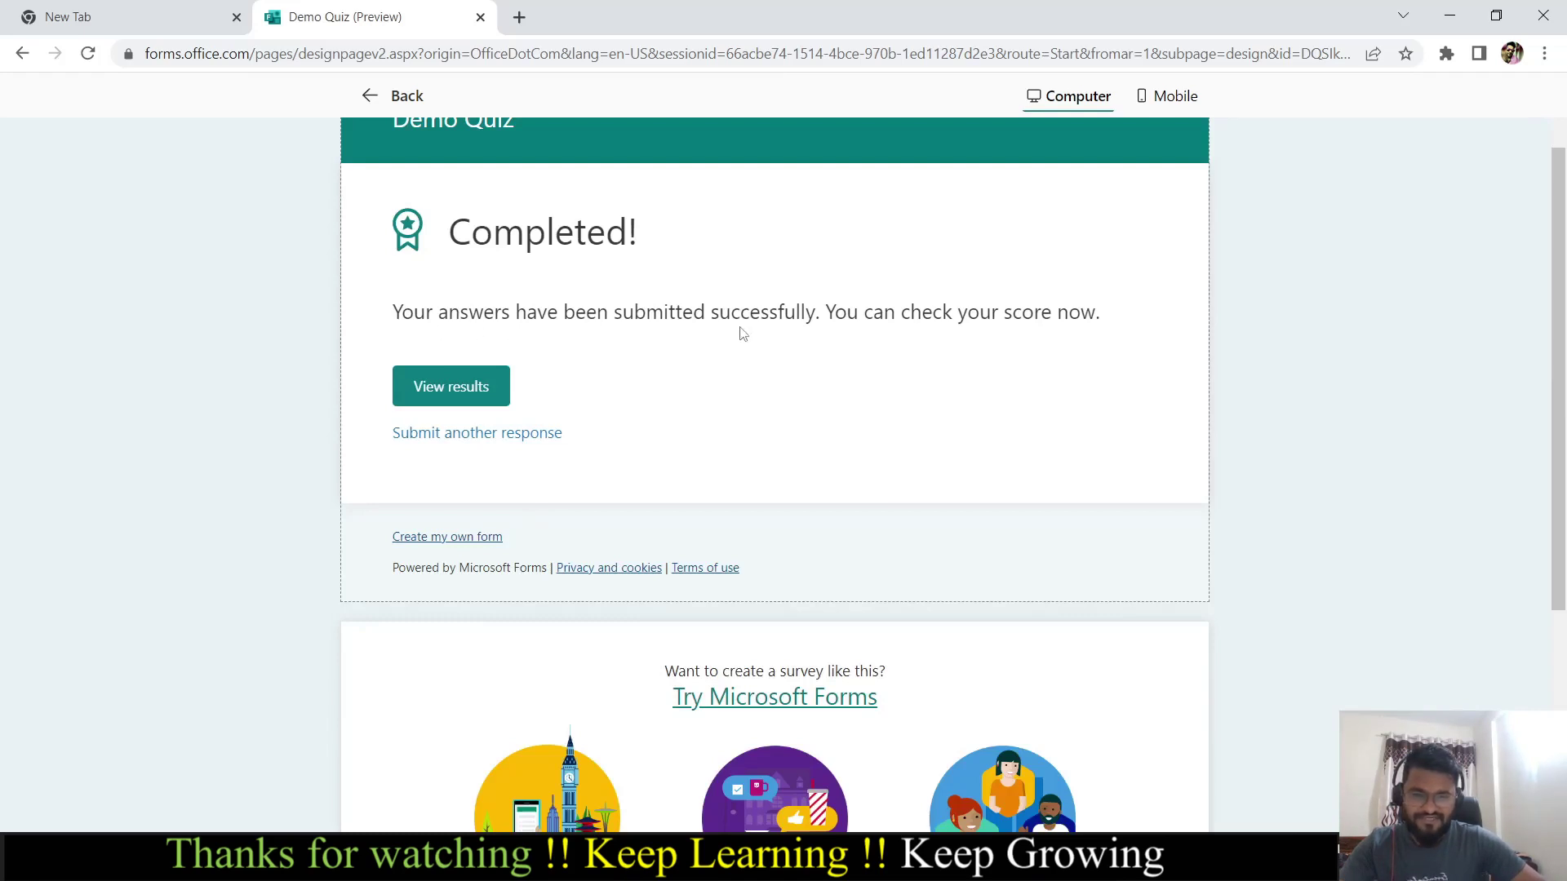
click(451, 396)
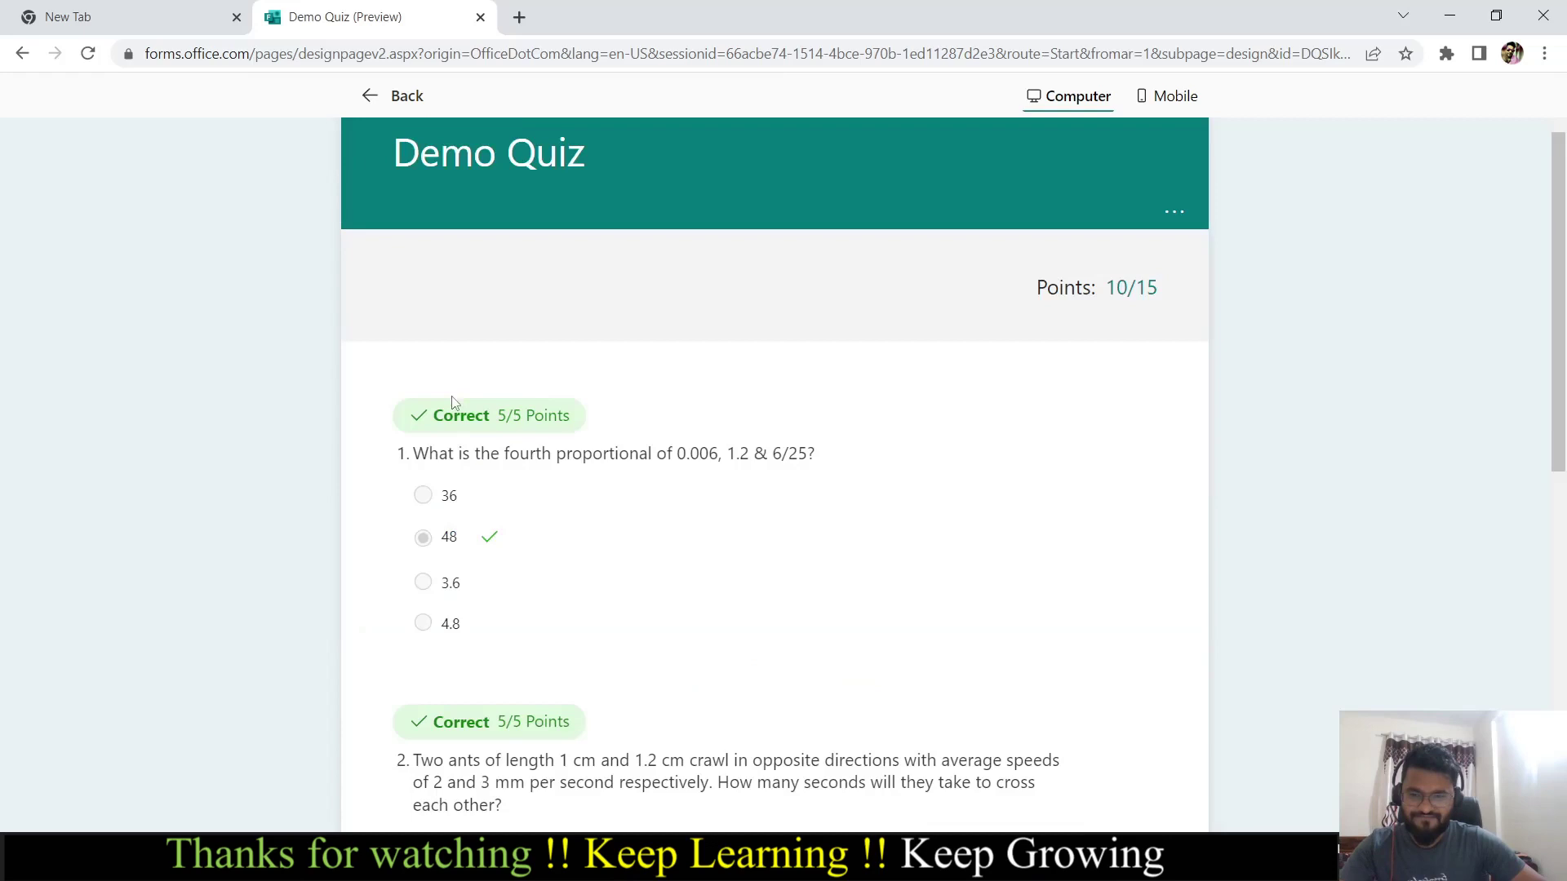
scroll(766, 497, down, 6)
scroll(766, 498, down, 2)
scroll(764, 496, up, 10)
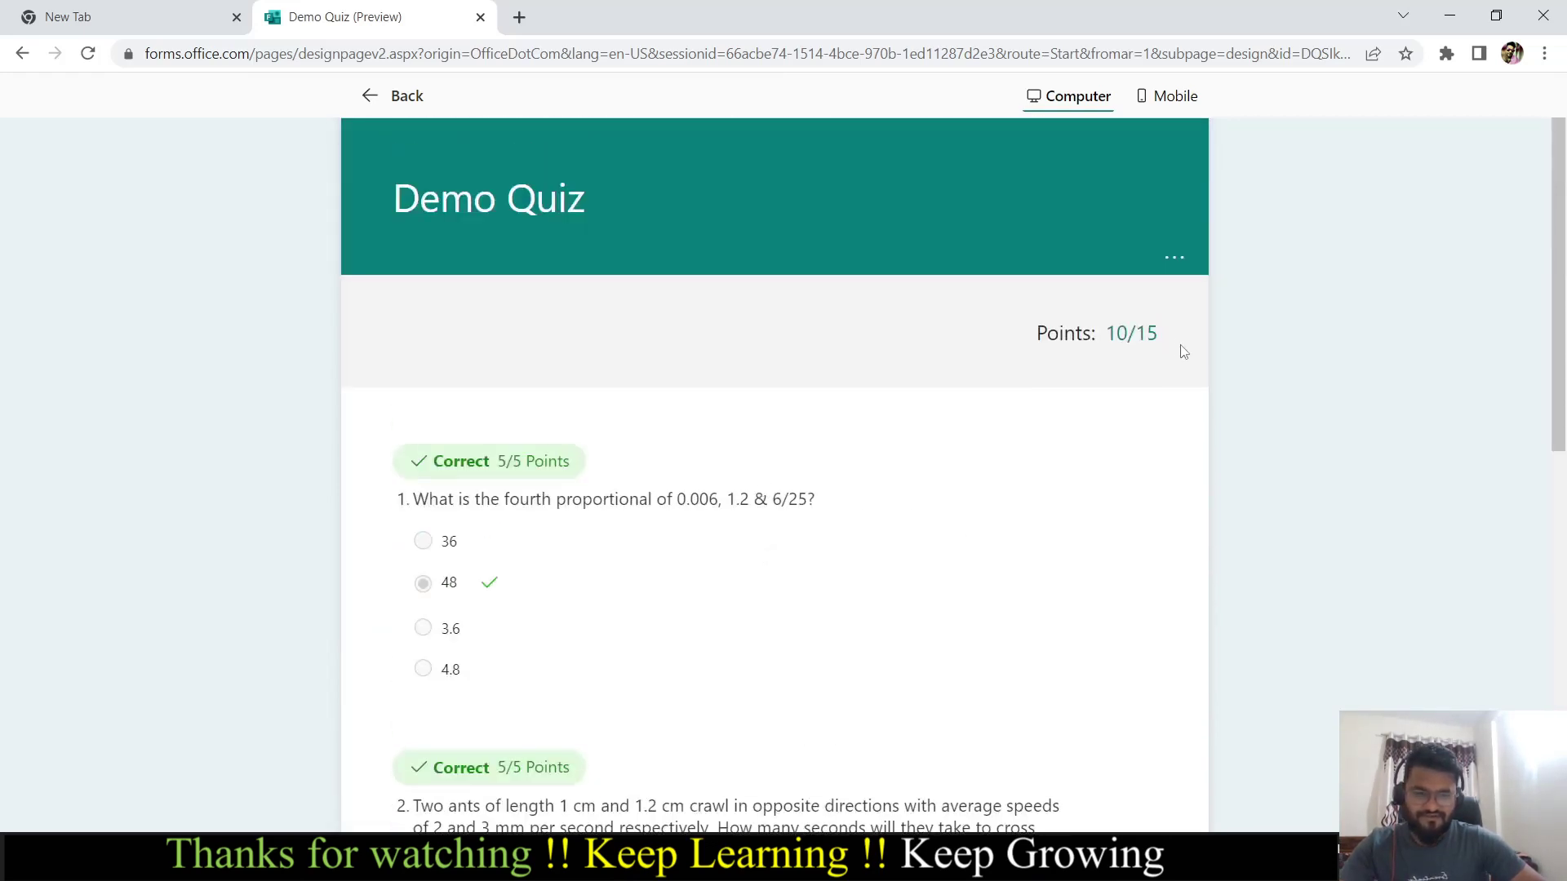
drag(1027, 341, 1165, 340)
click(1165, 340)
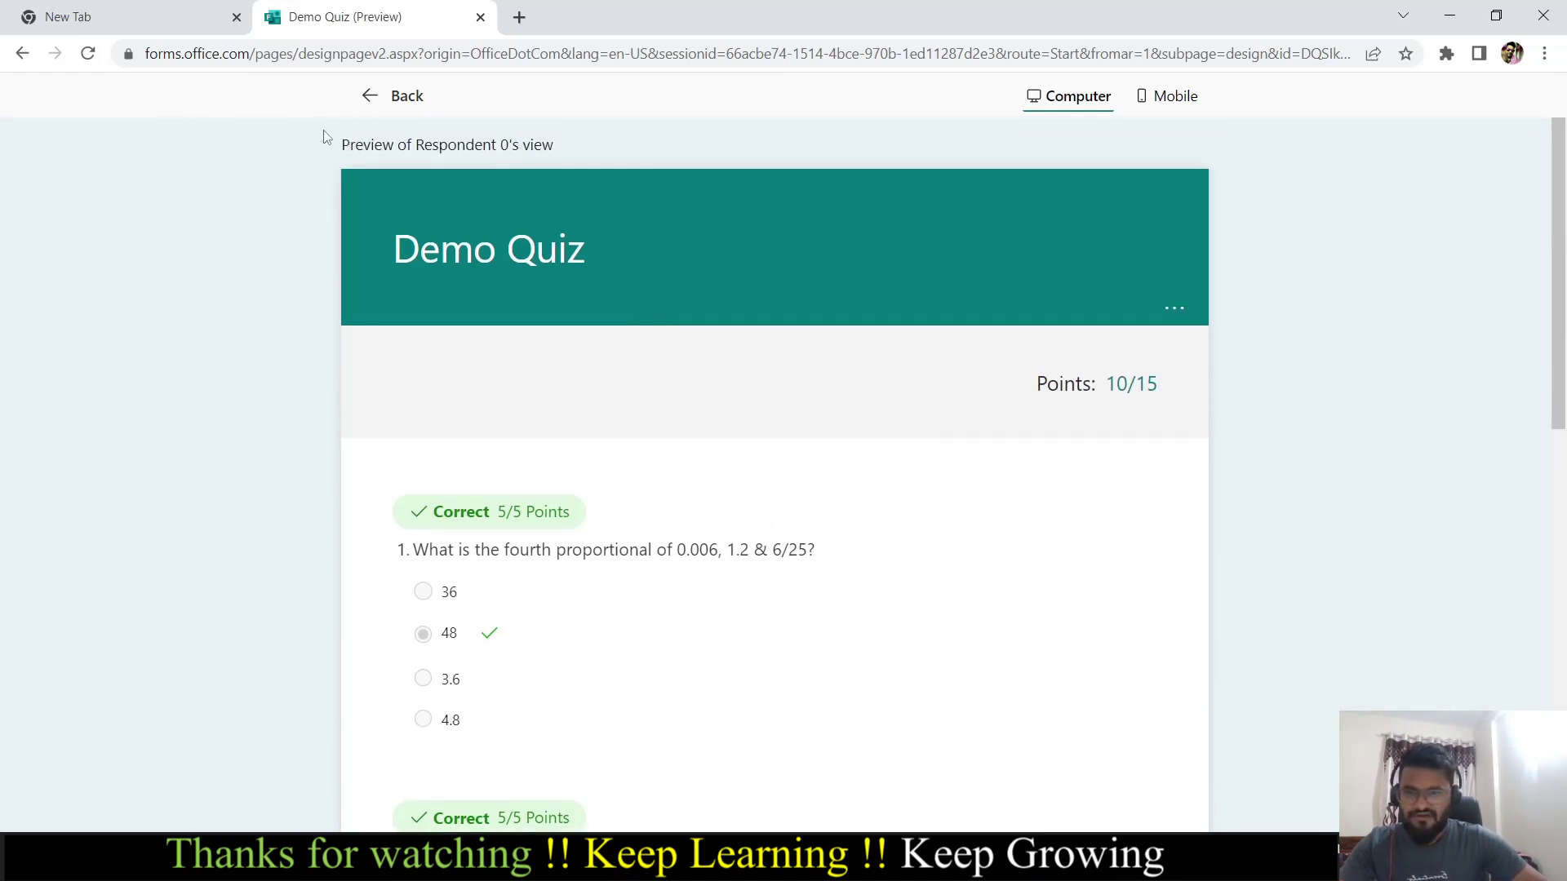
Back in the editor, apply the coloured-pencils background, check the 1-response summary, and open sharing
click(360, 97)
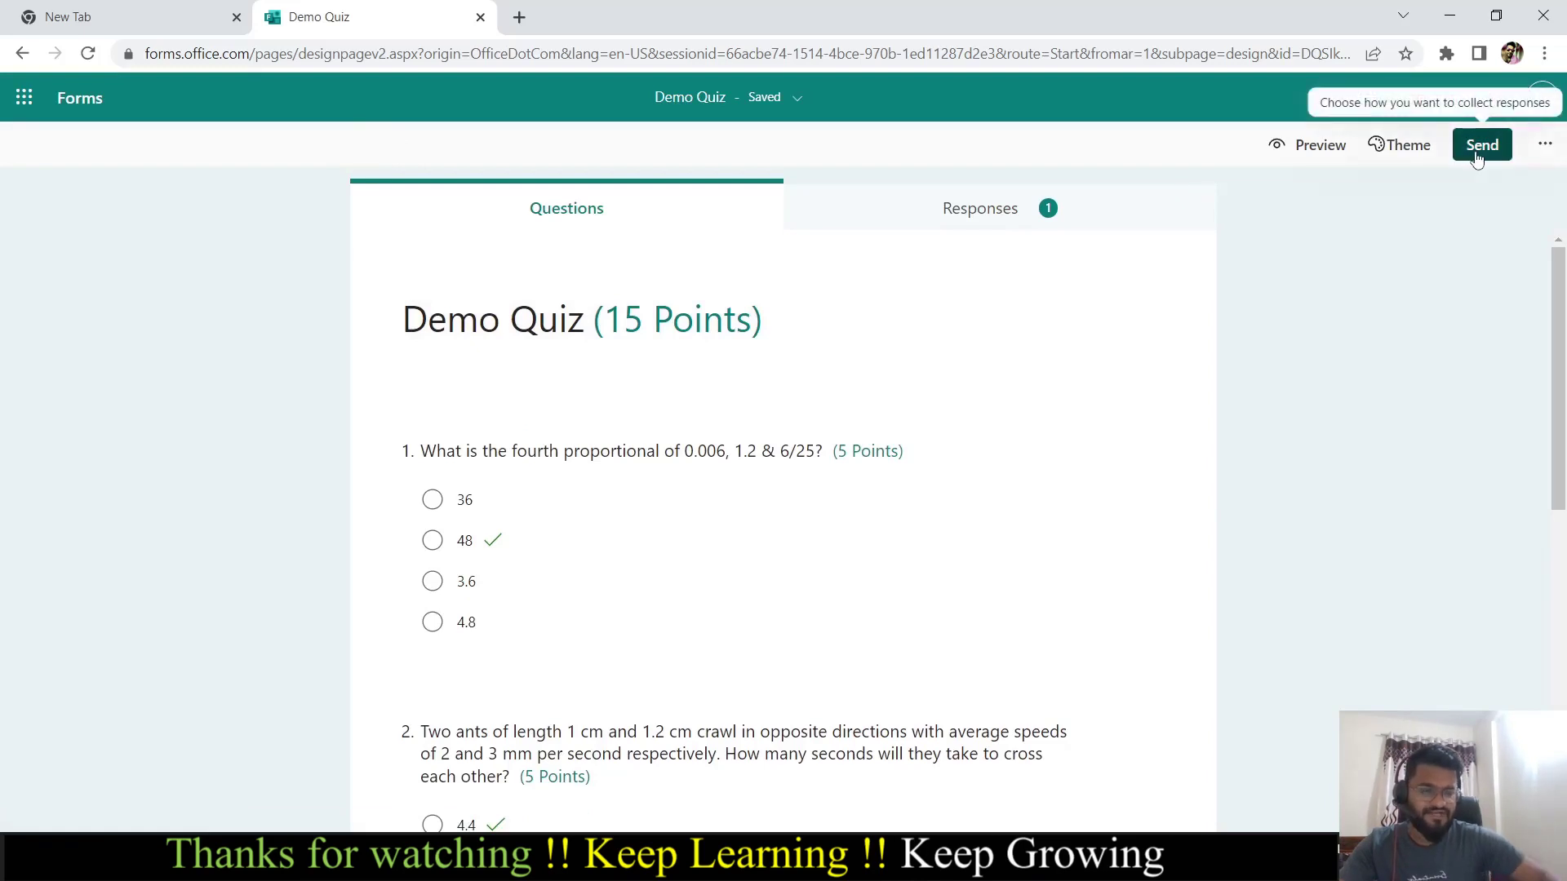
click(1394, 147)
click(1207, 545)
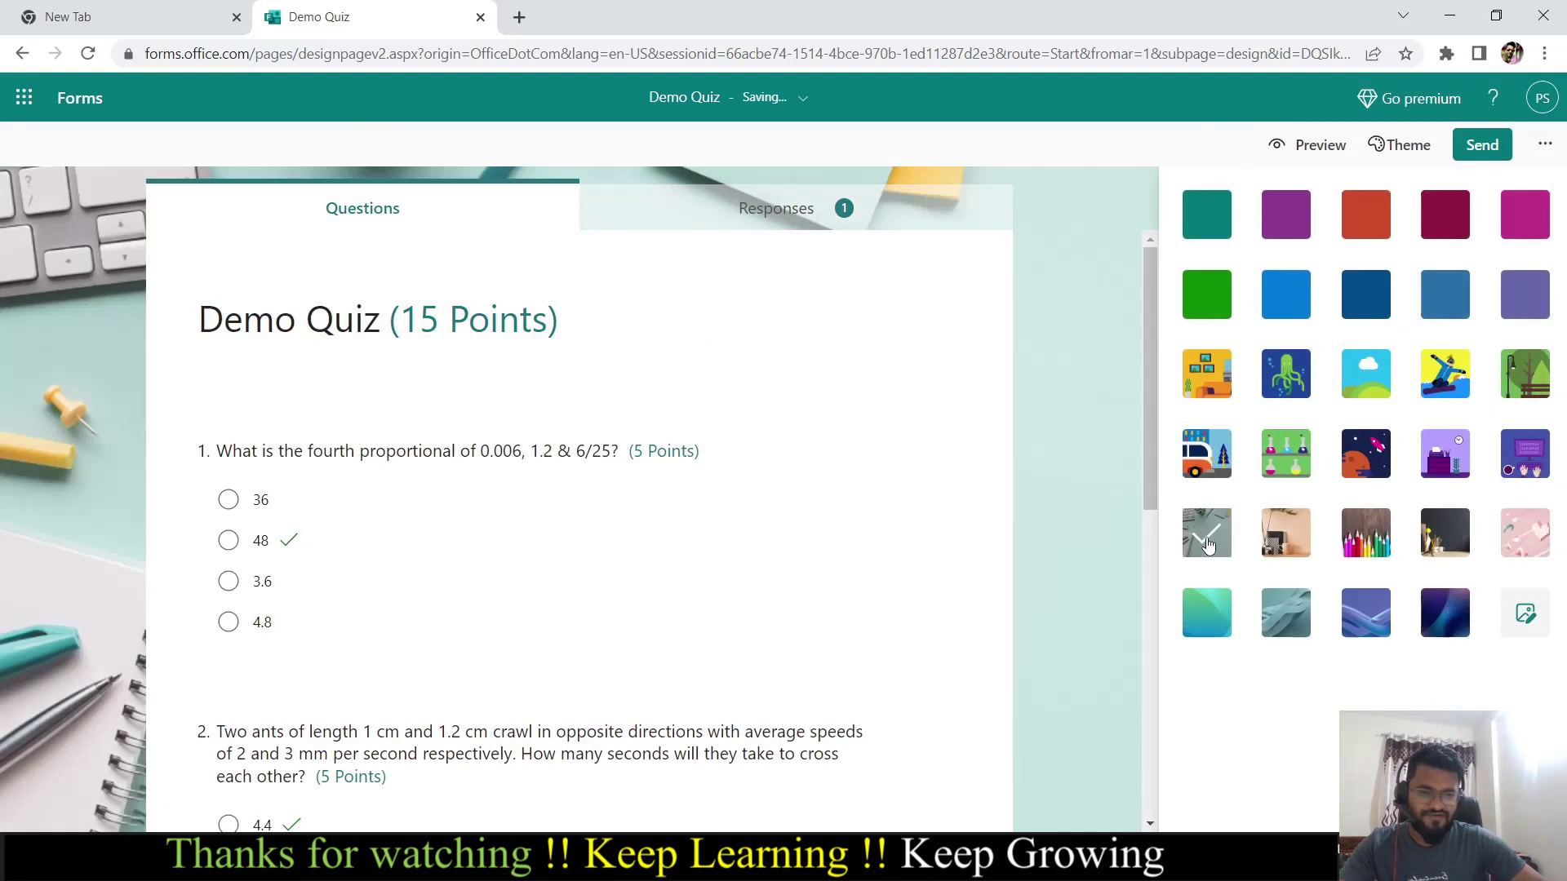
click(1385, 553)
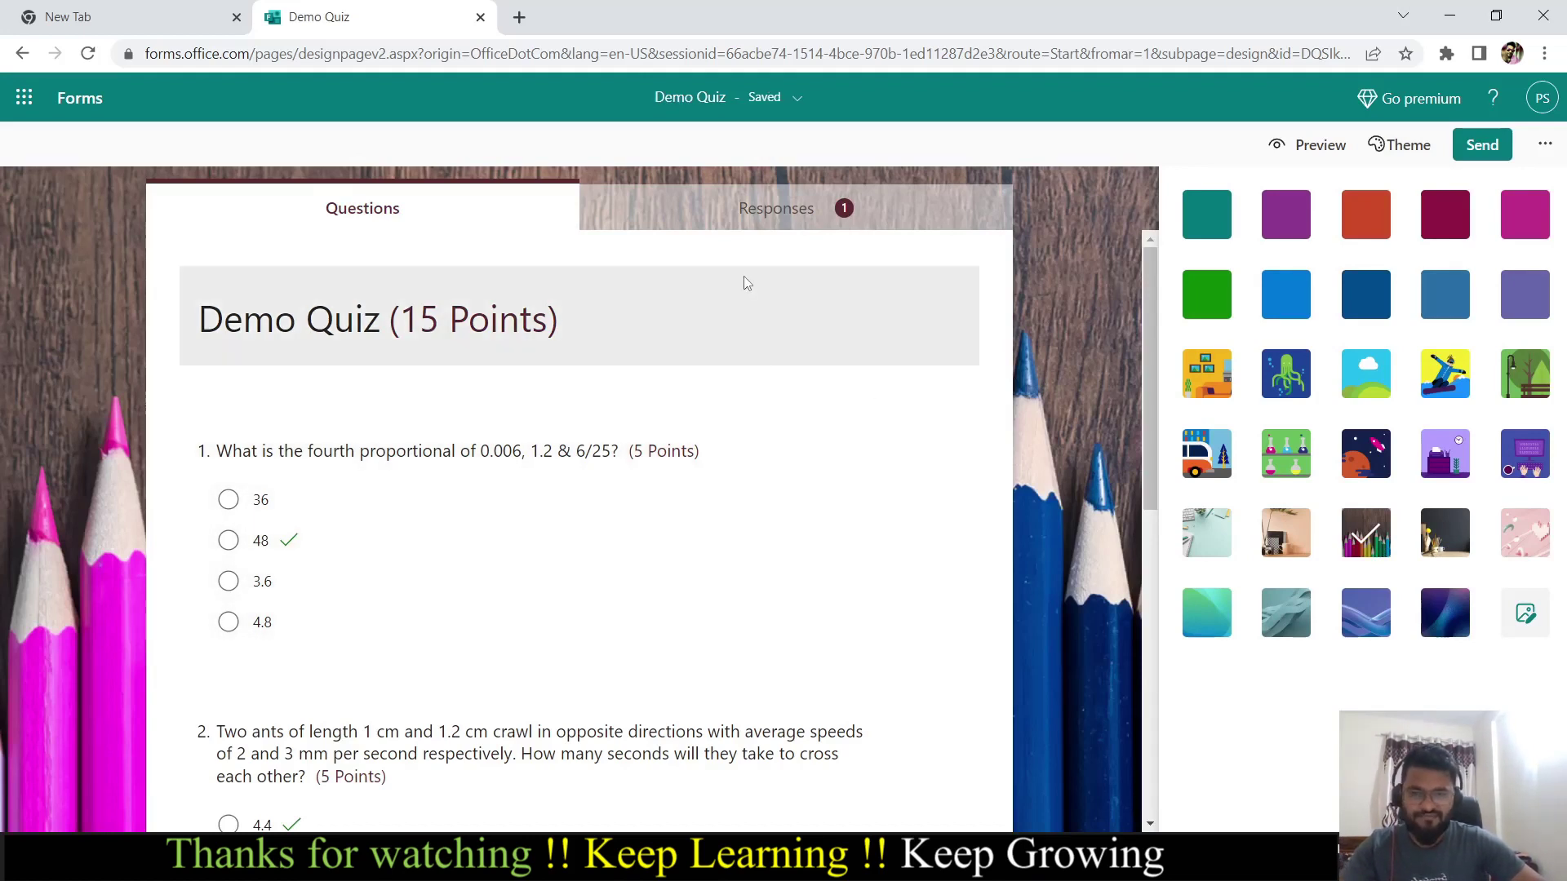
click(790, 214)
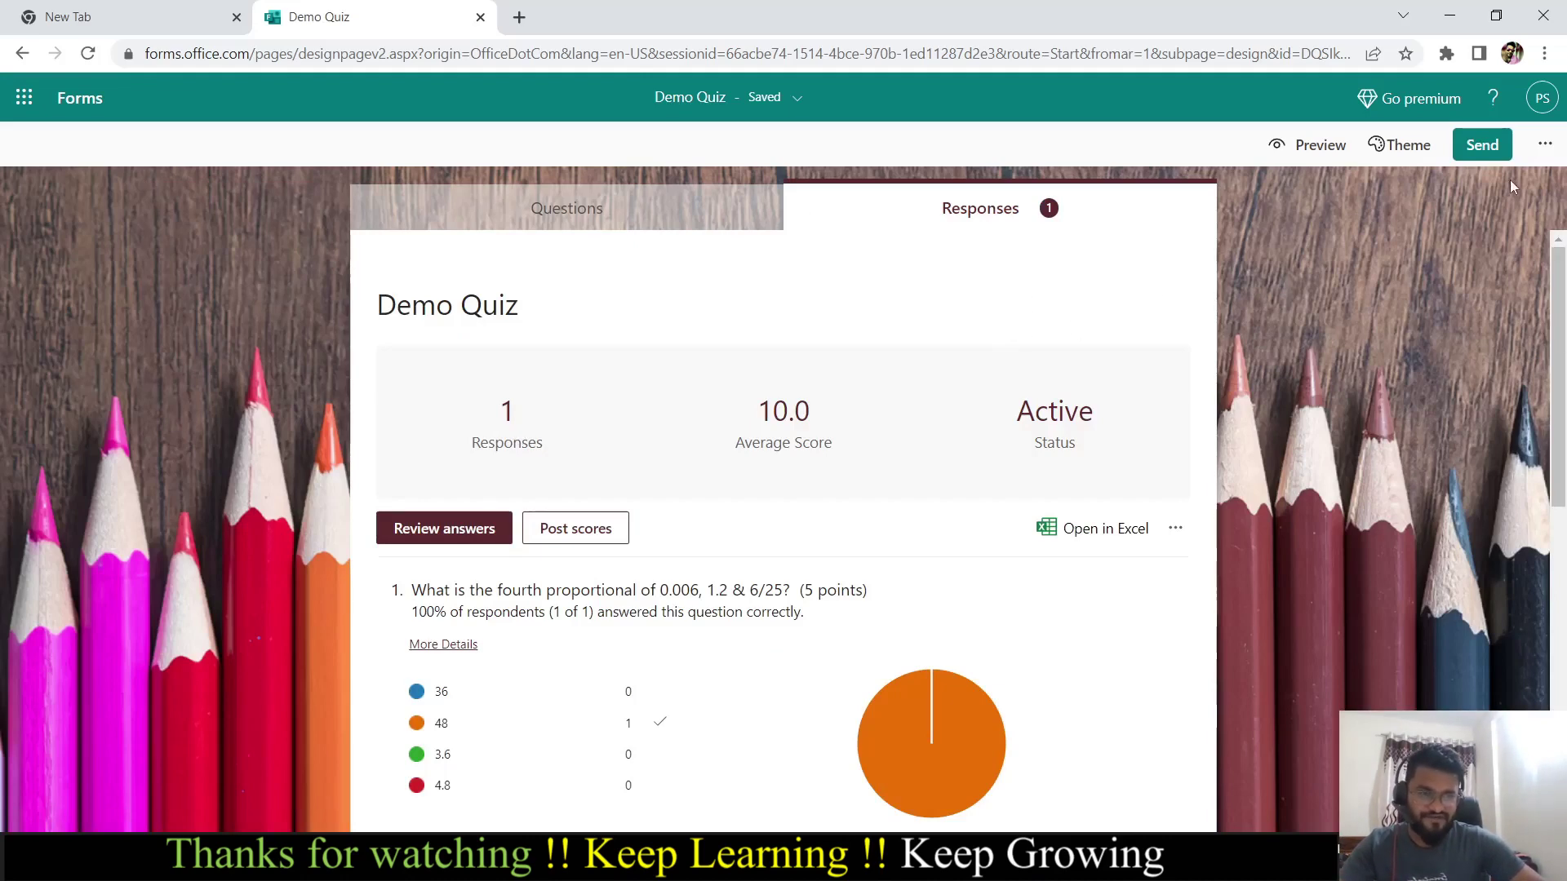
click(1484, 147)
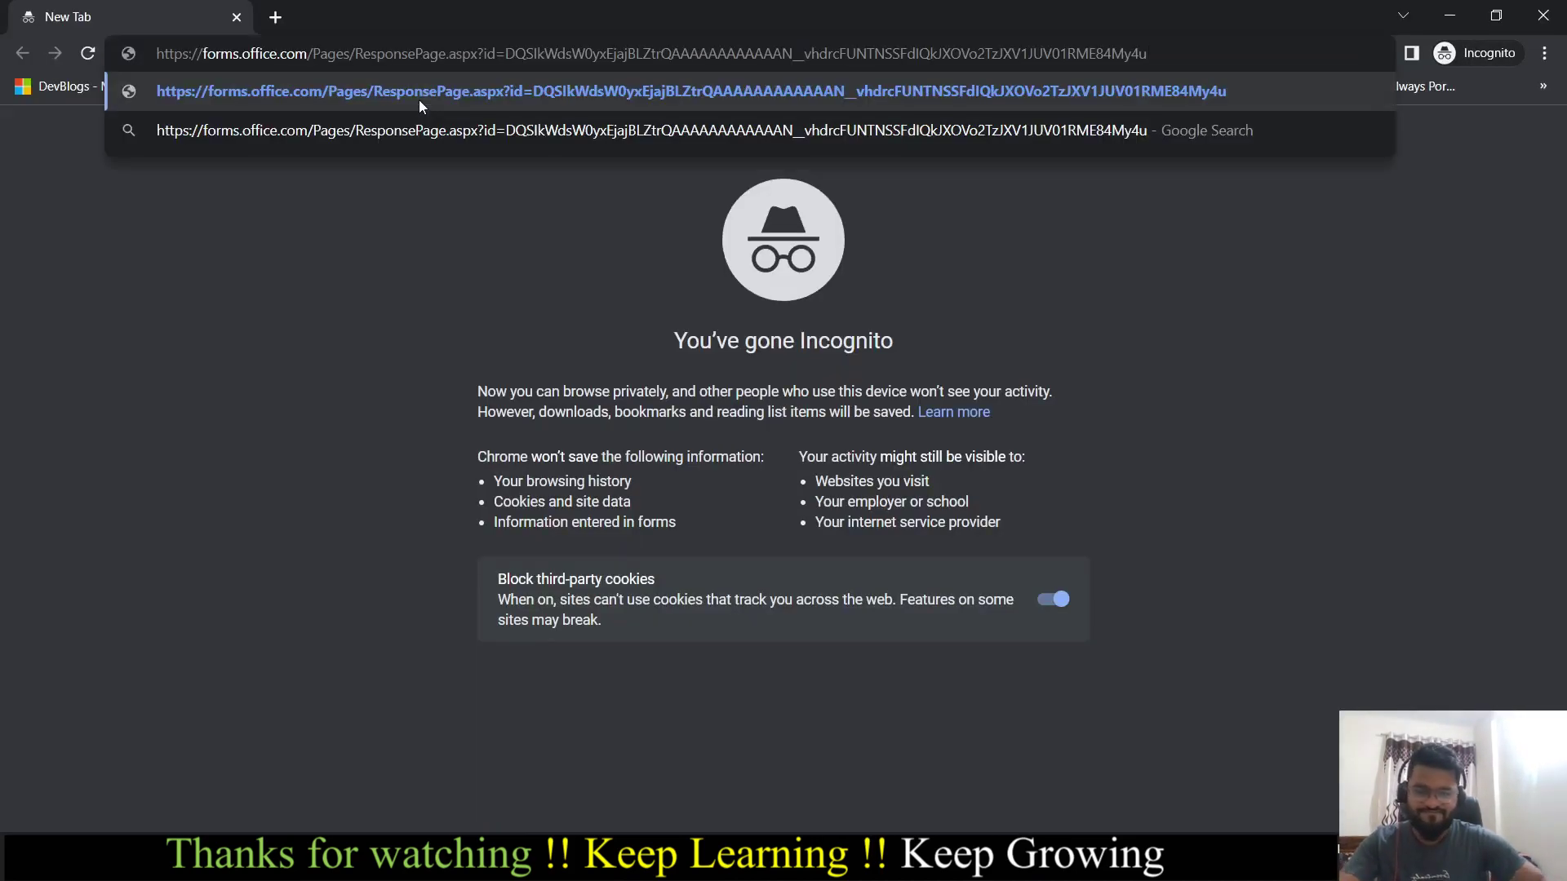
Load the quiz link in the incognito window and answer 48, 2.8 and CMQ
key(Return)
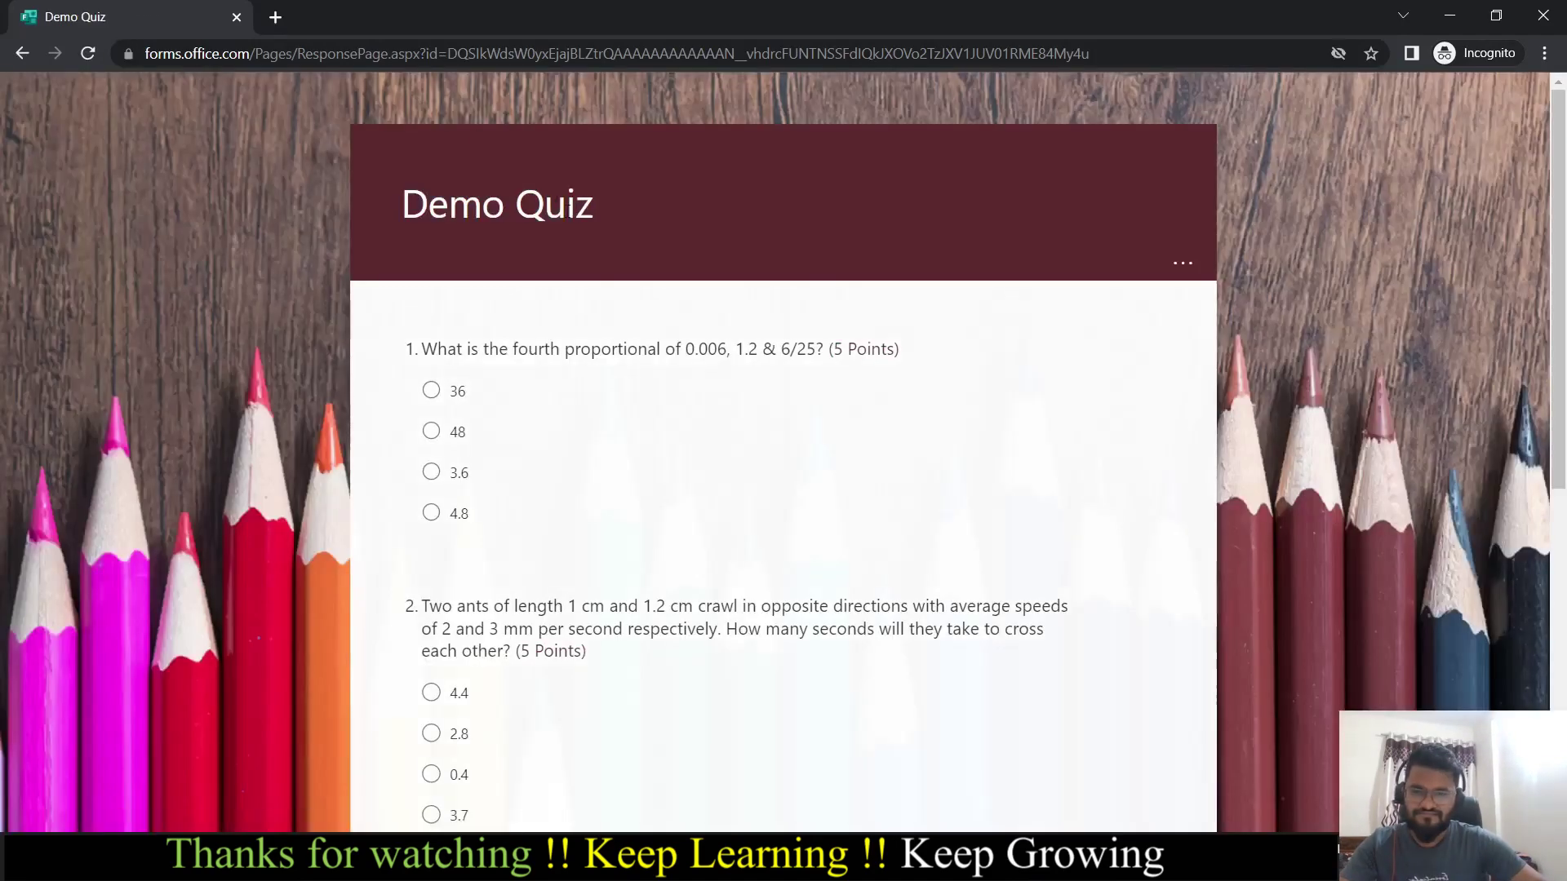
scroll(604, 338, down, 4)
scroll(588, 339, up, 1)
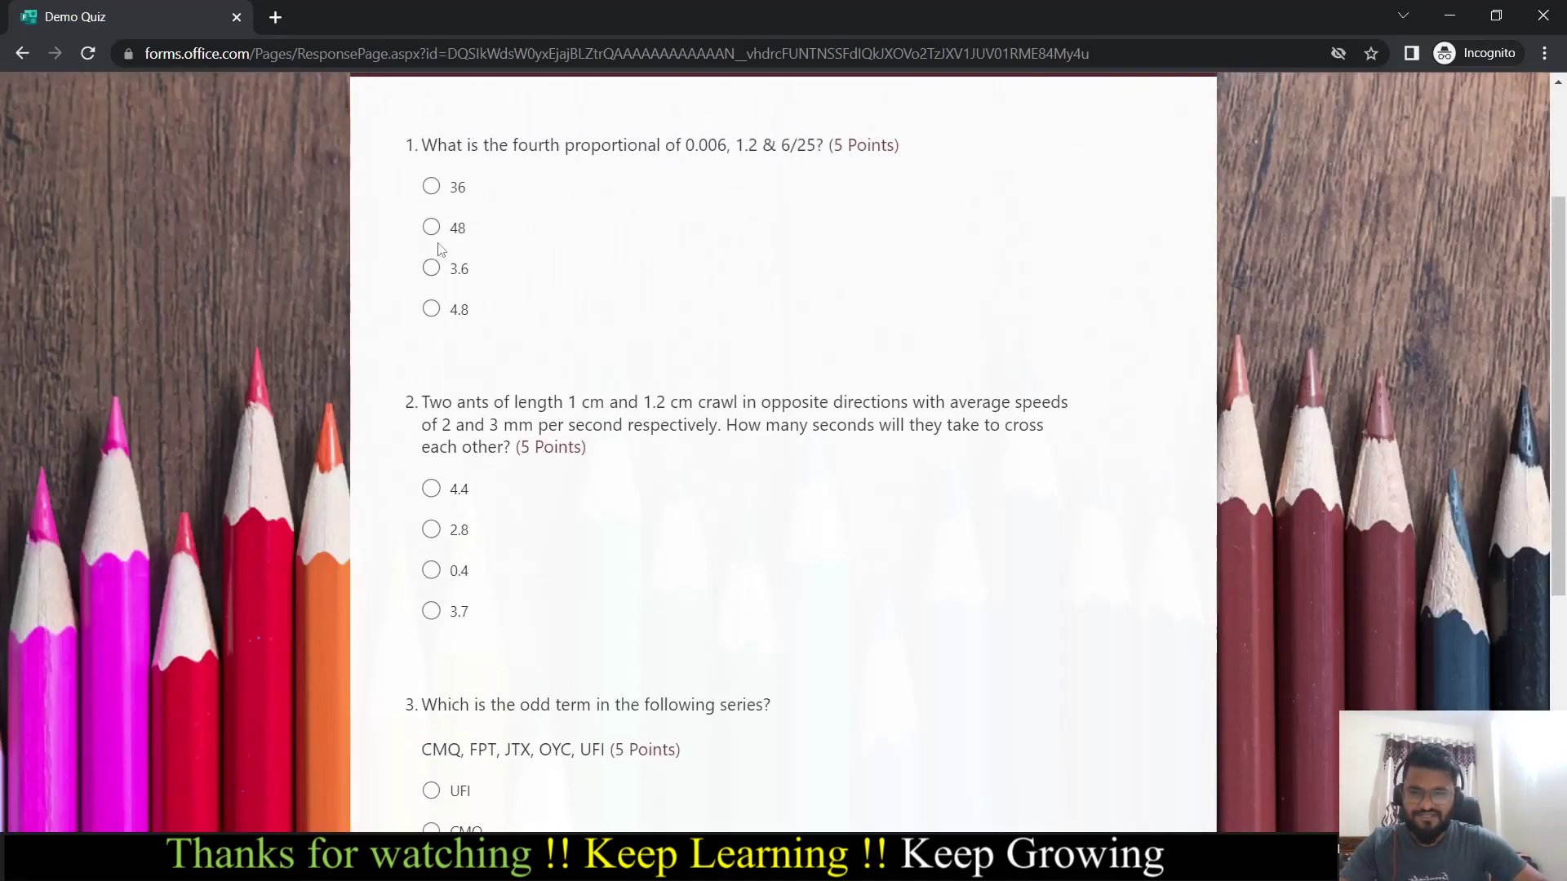
click(430, 227)
scroll(490, 367, down, 1)
click(431, 428)
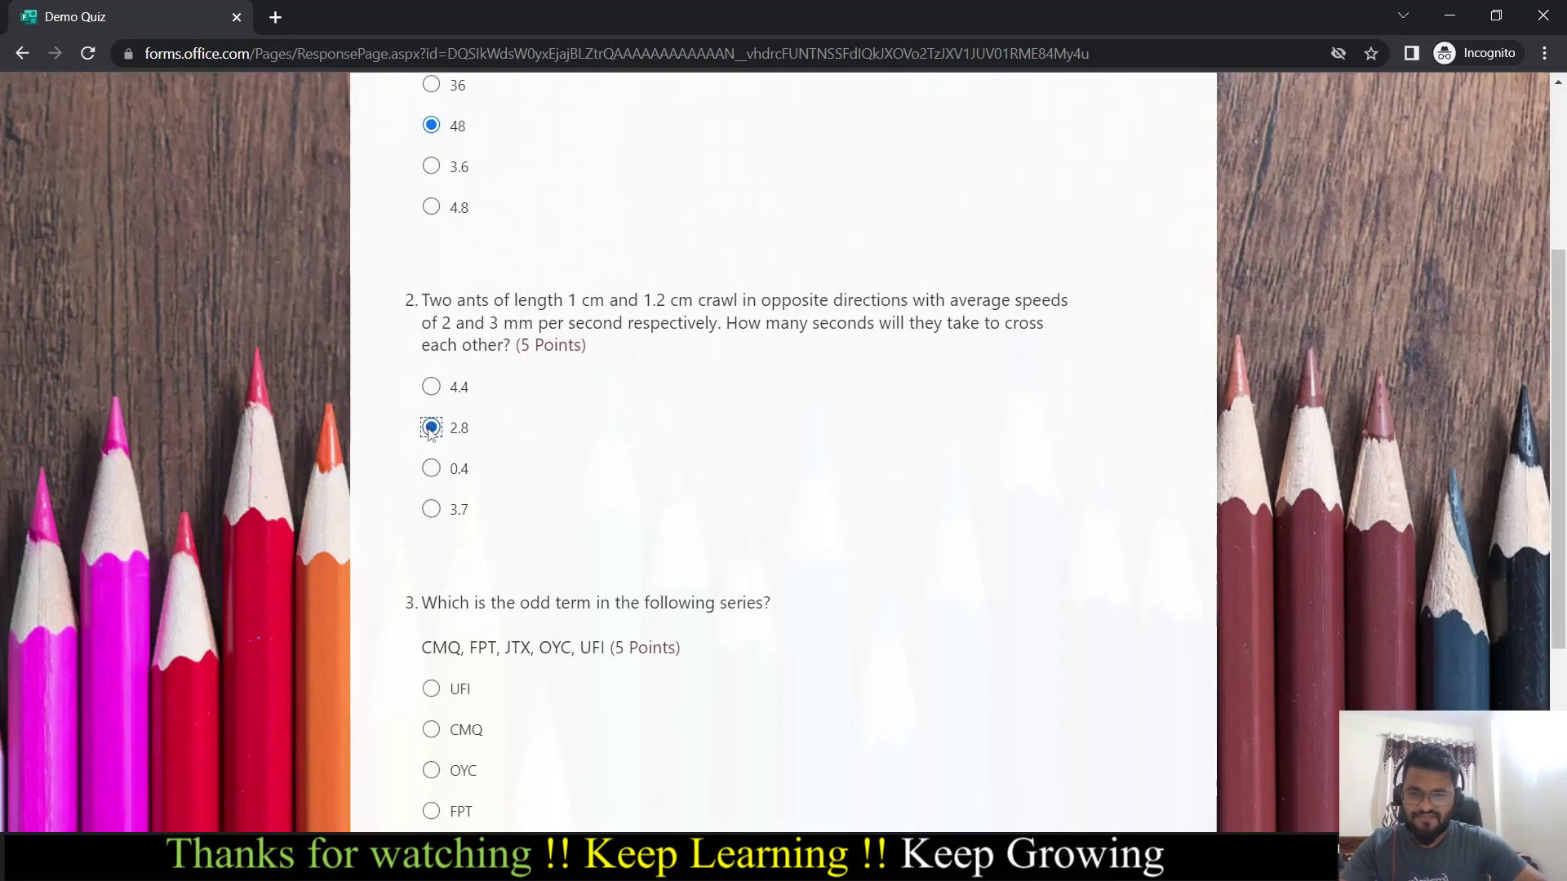
scroll(433, 437, down, 2)
click(431, 526)
Submit the second response and view its 5/15 score
click(471, 697)
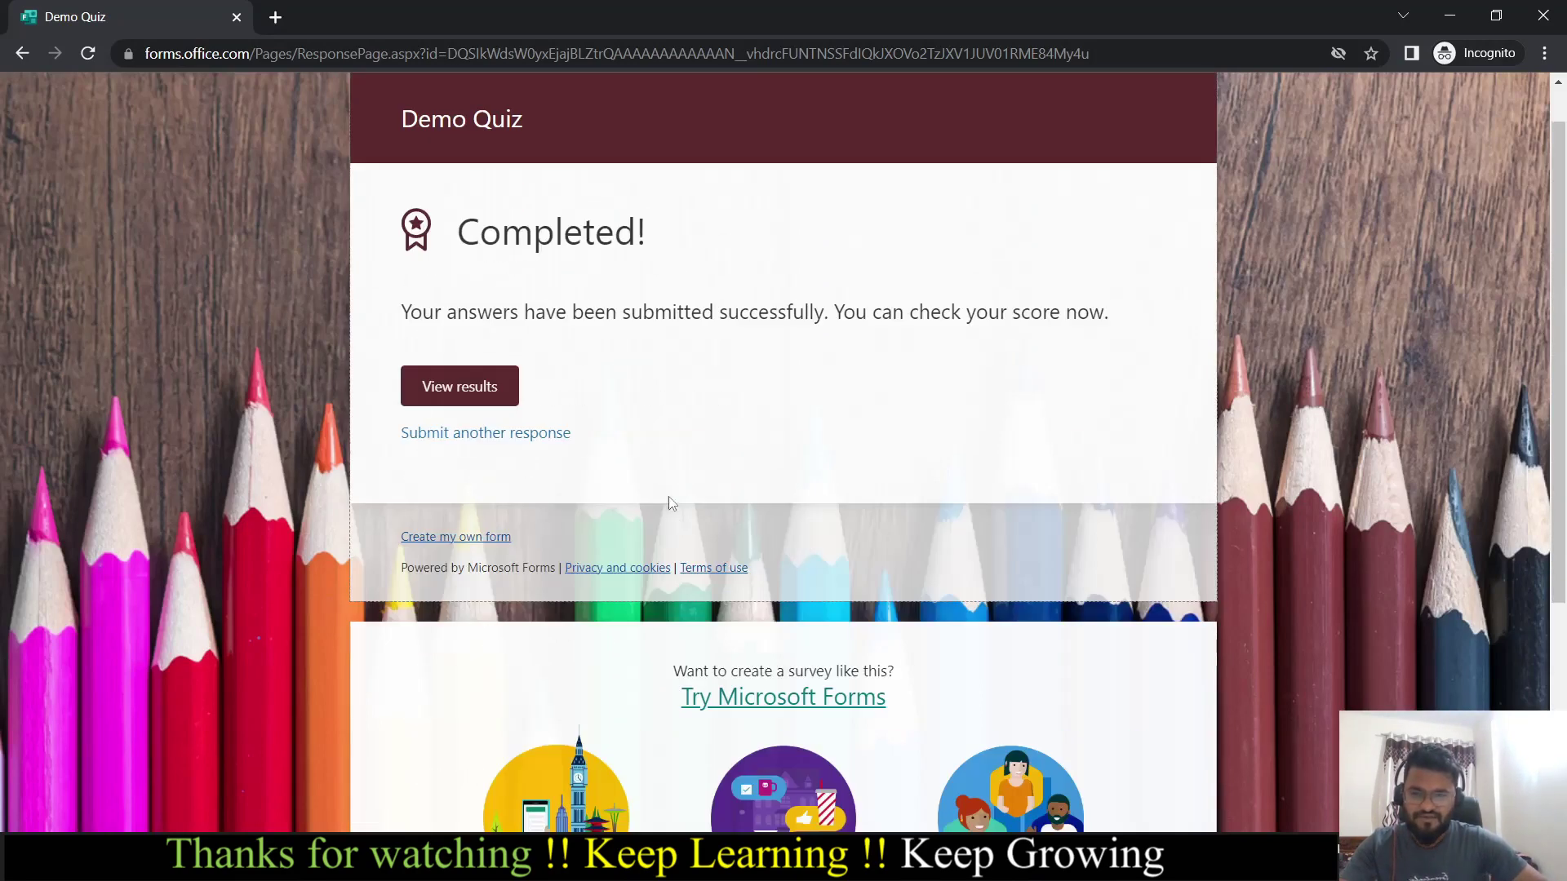
click(447, 394)
scroll(739, 402, down, 9)
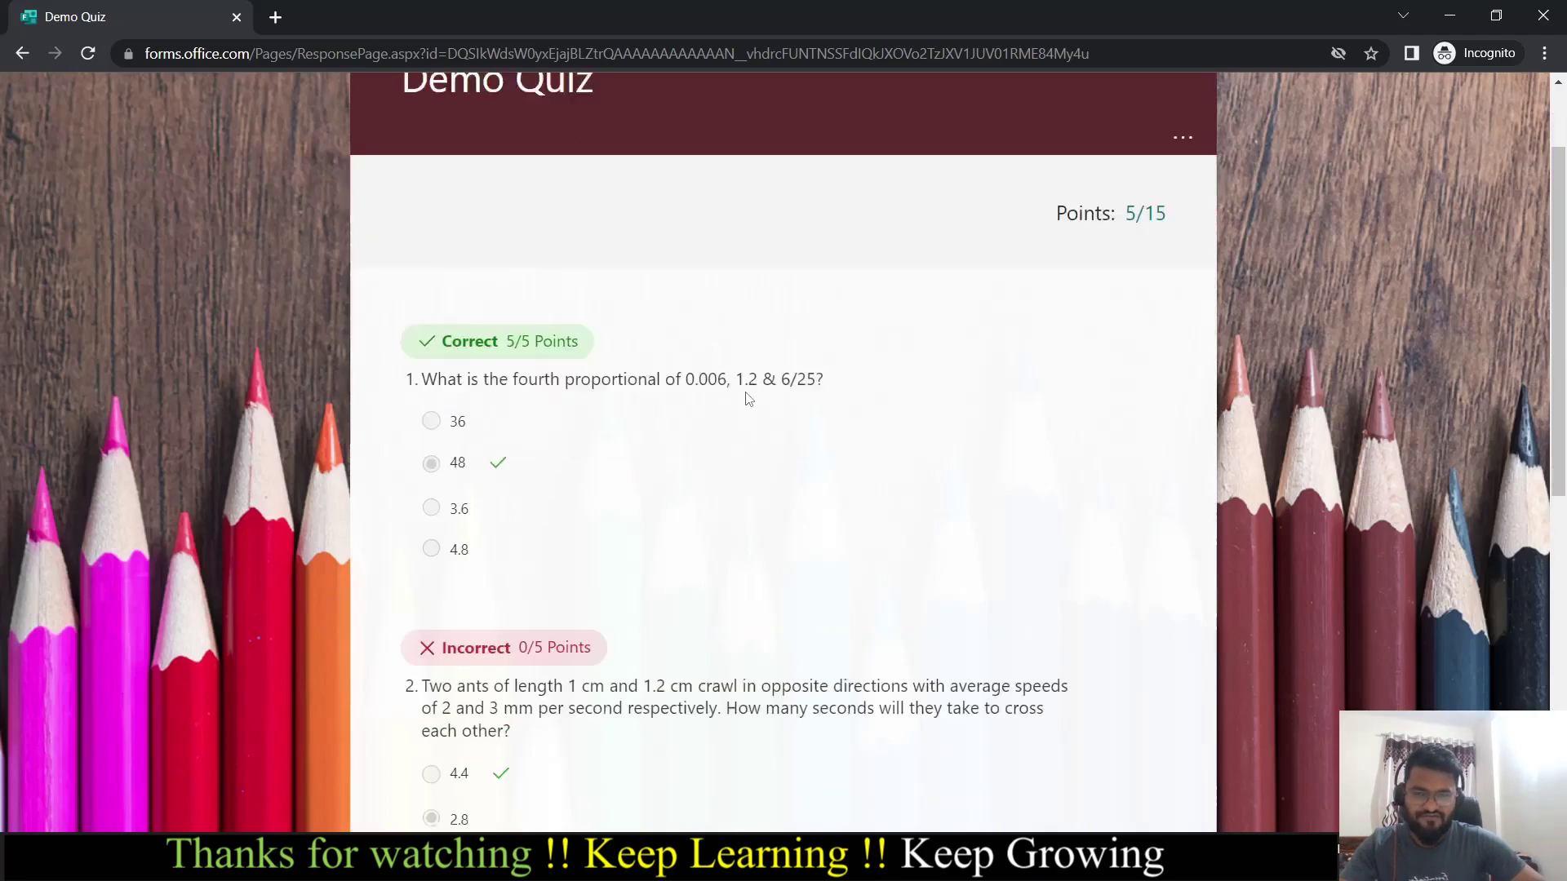
scroll(751, 396, up, 8)
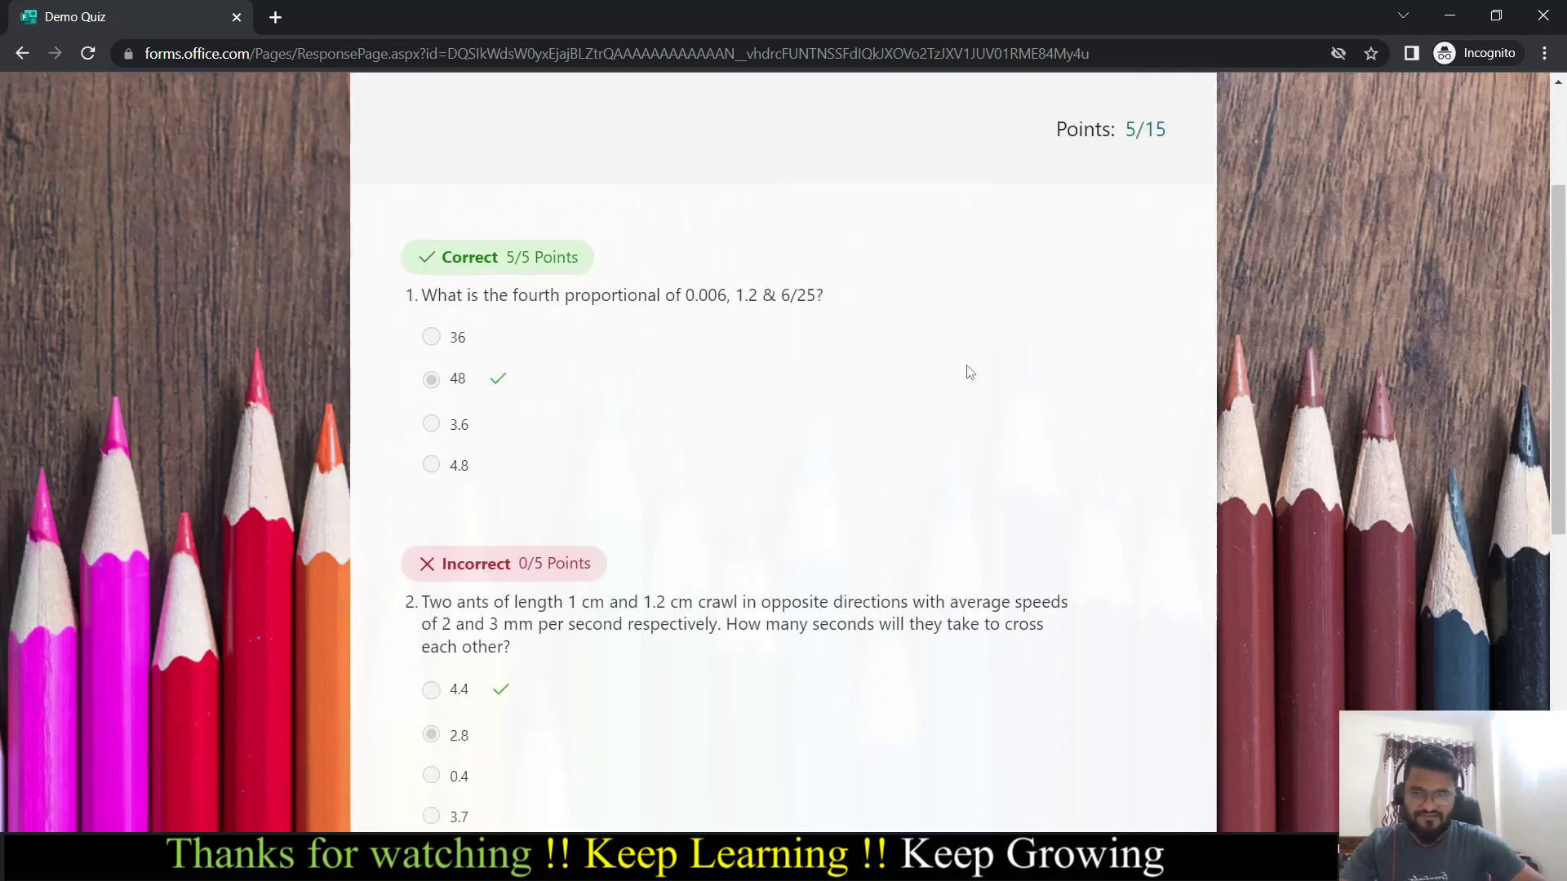
scroll(969, 372, up, 3)
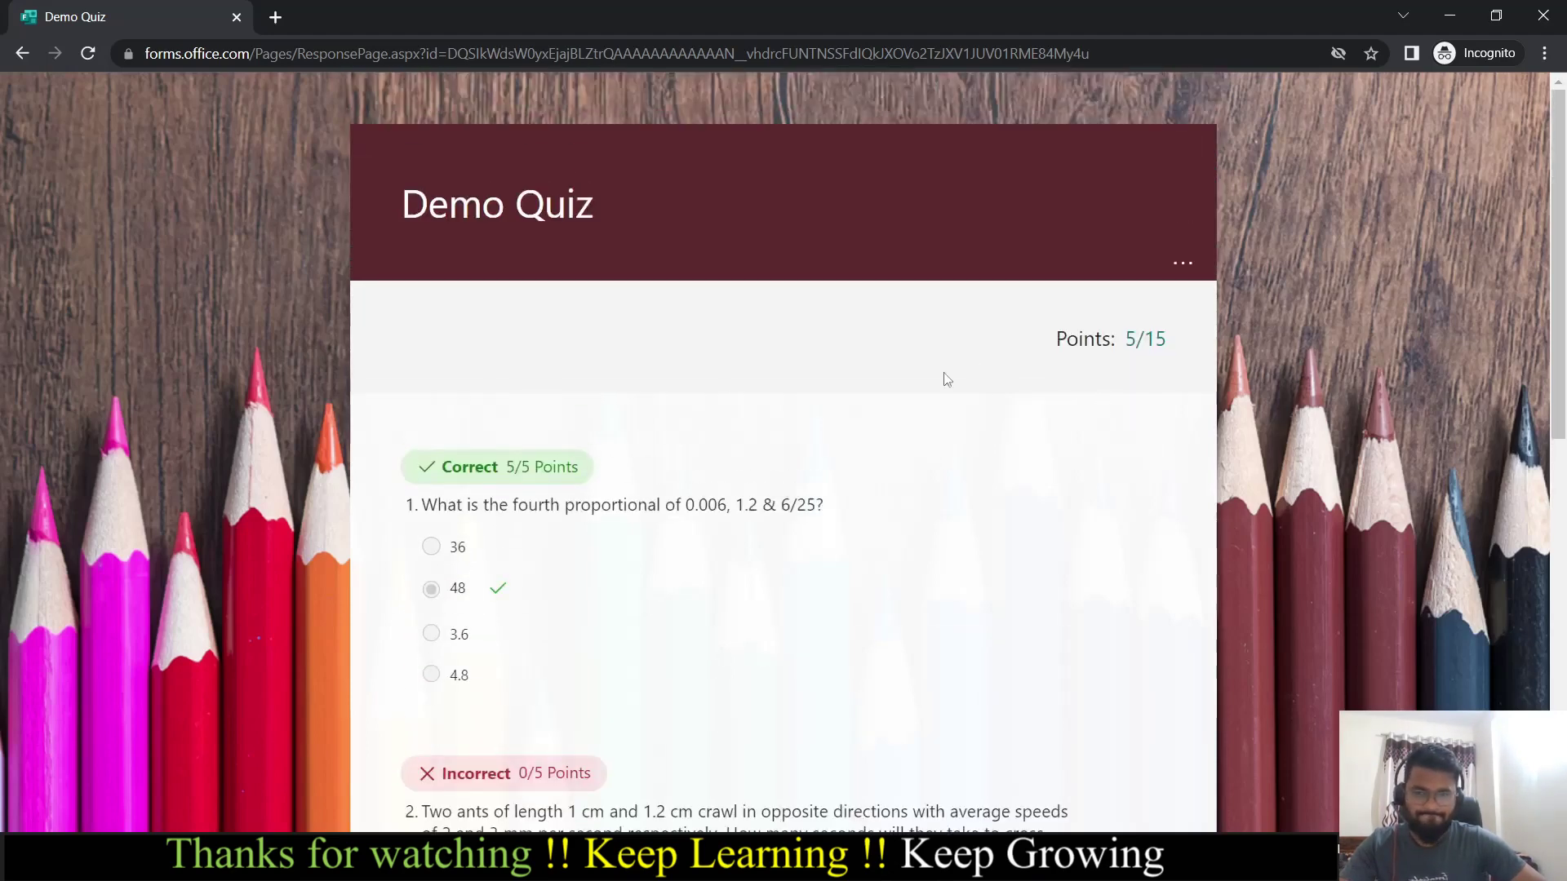
key(alt+Tab)
Close the sharing panel and review the 2-response charts: 7.5 average, Q1 2/2 correct, Q3 none
click(808, 215)
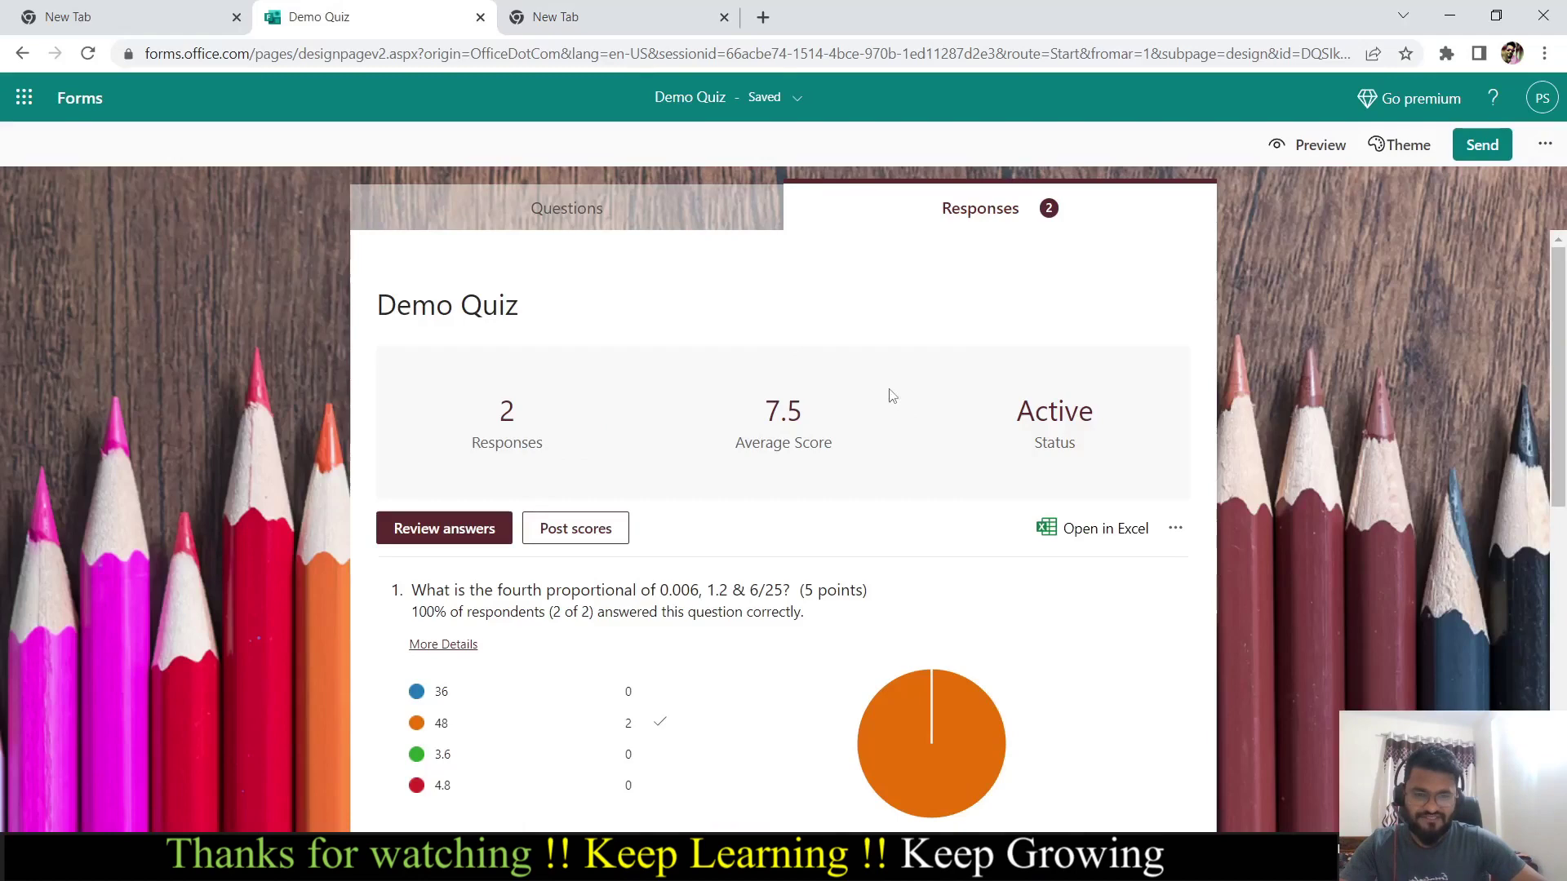
scroll(848, 469, down, 9)
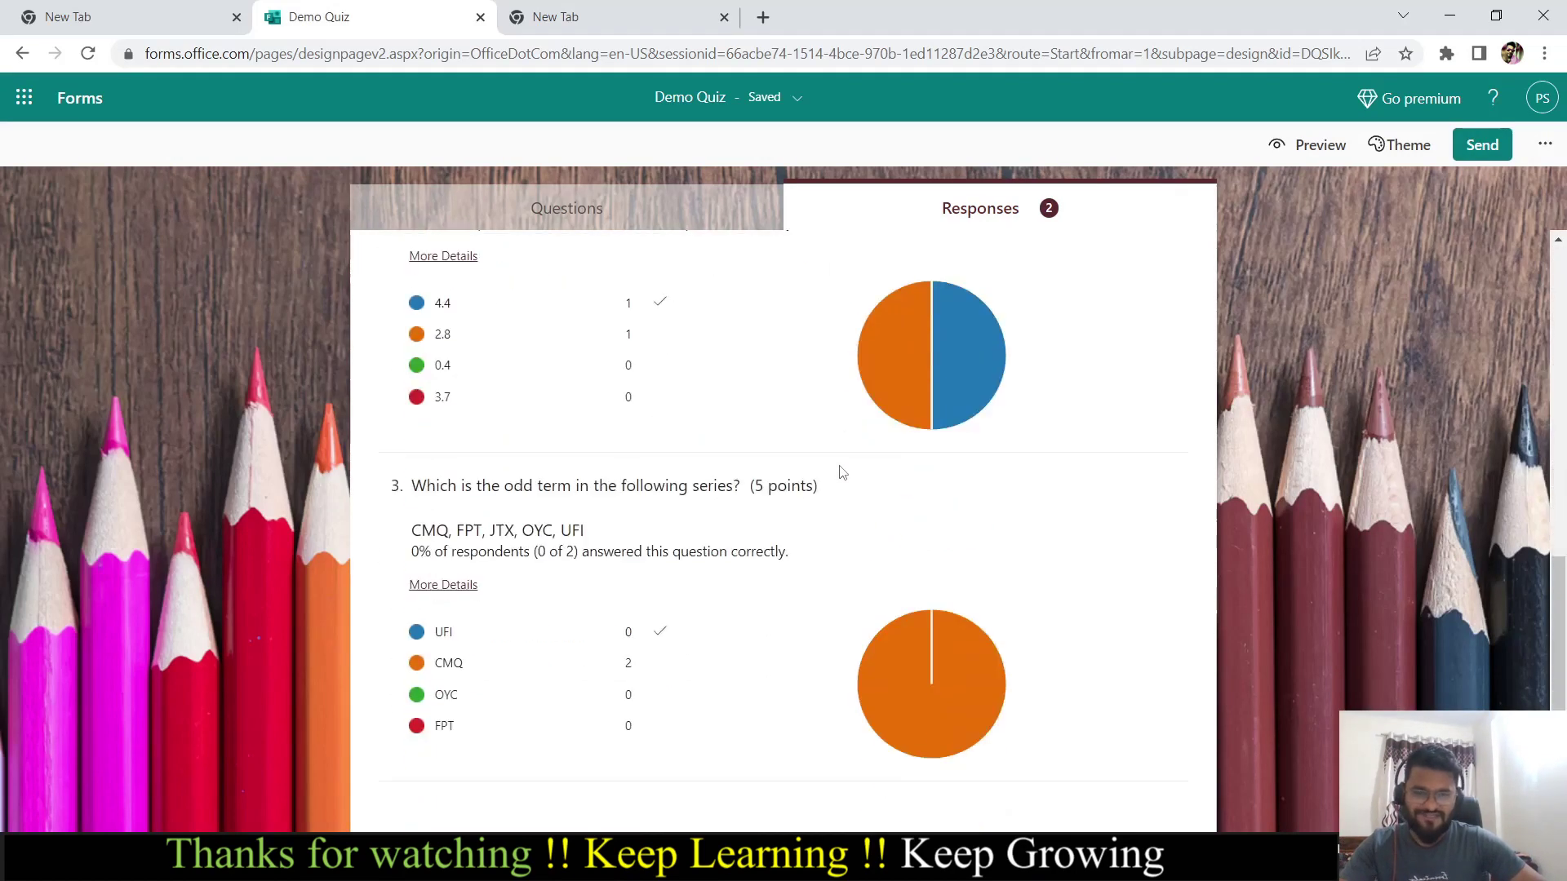
scroll(842, 472, up, 1)
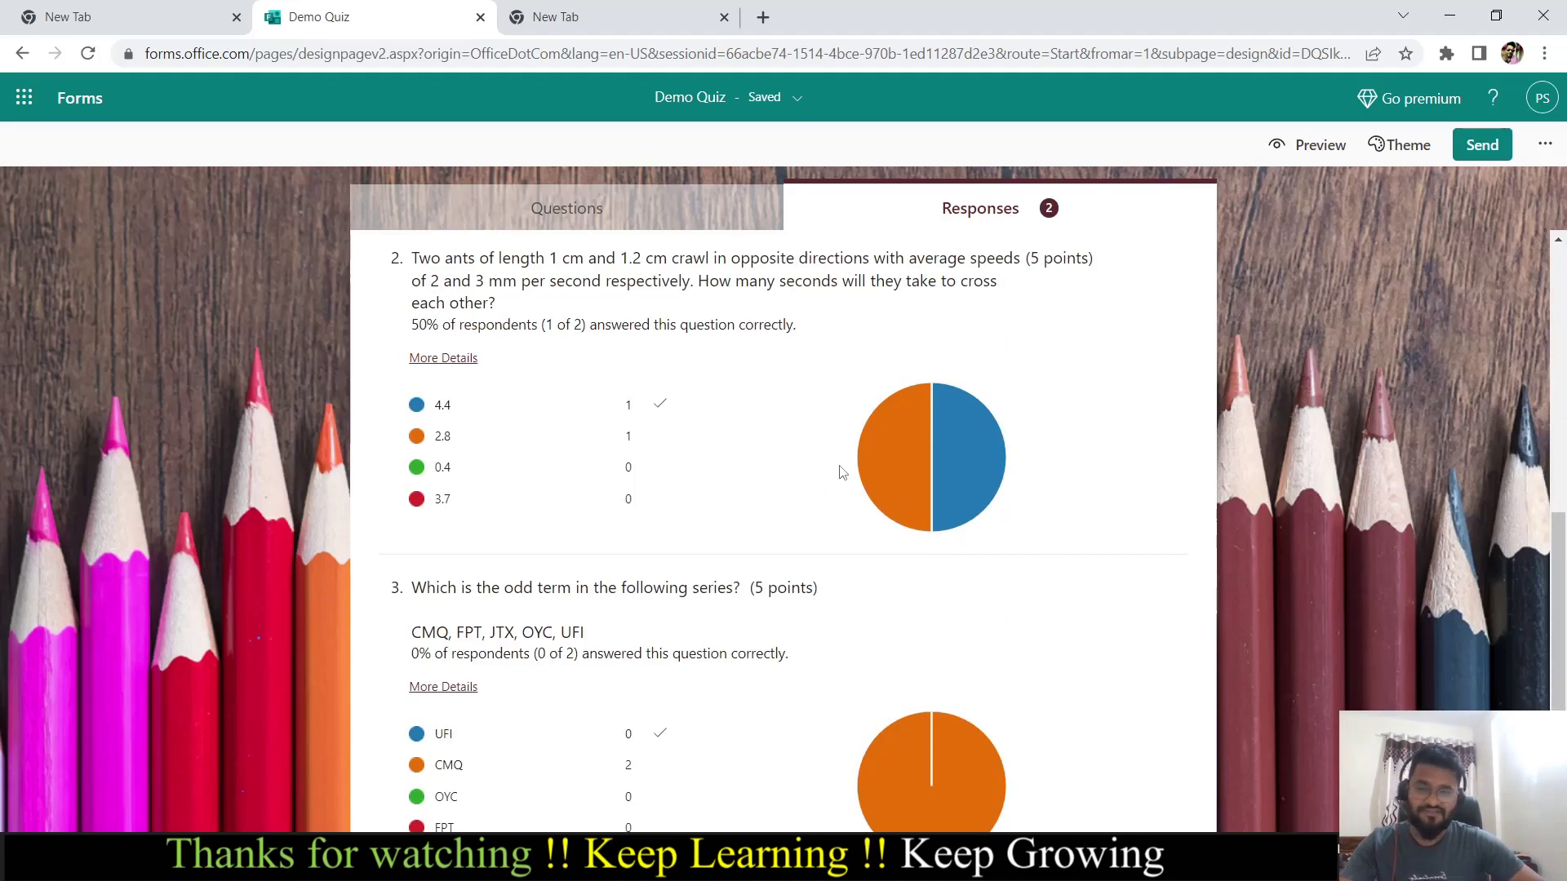
scroll(842, 472, up, 3)
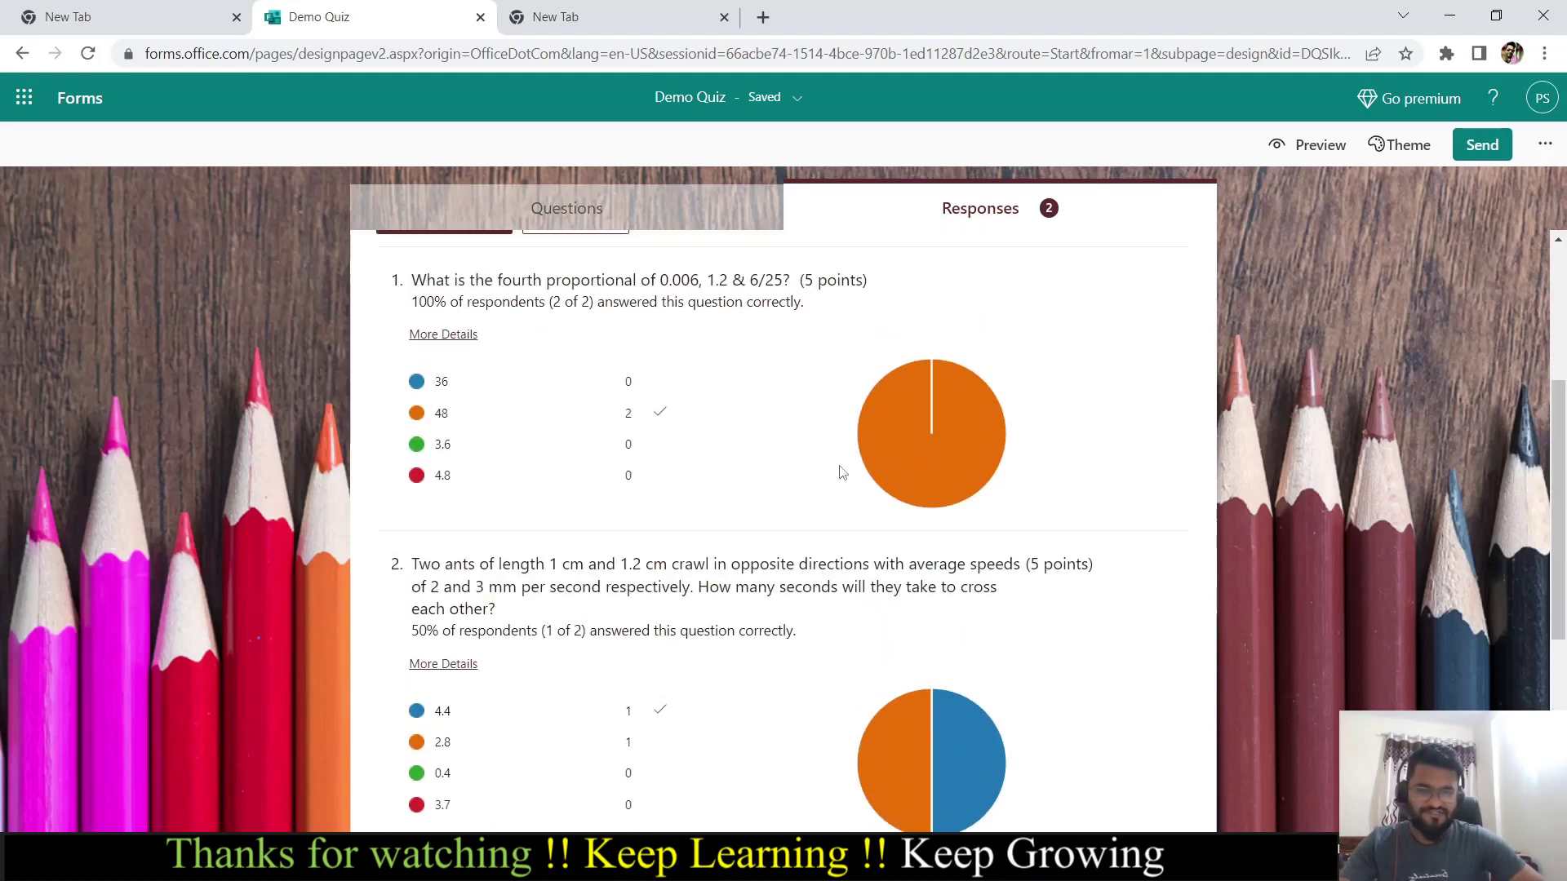